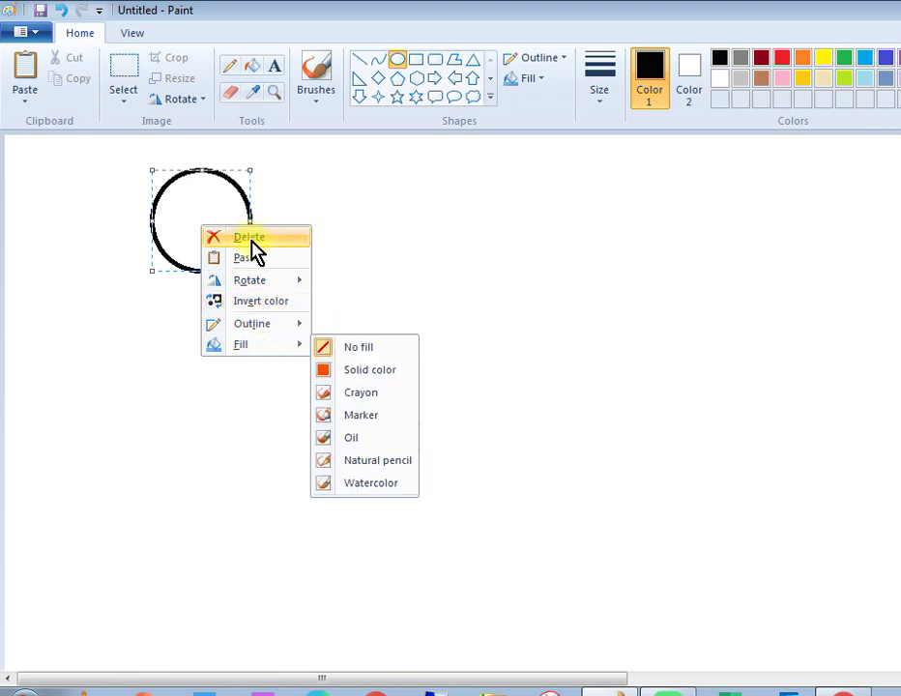
Draw a second circle beside the first, overlay it on the first and resize it to match.
{"action": "left_click", "coordinate": [432, 232]}
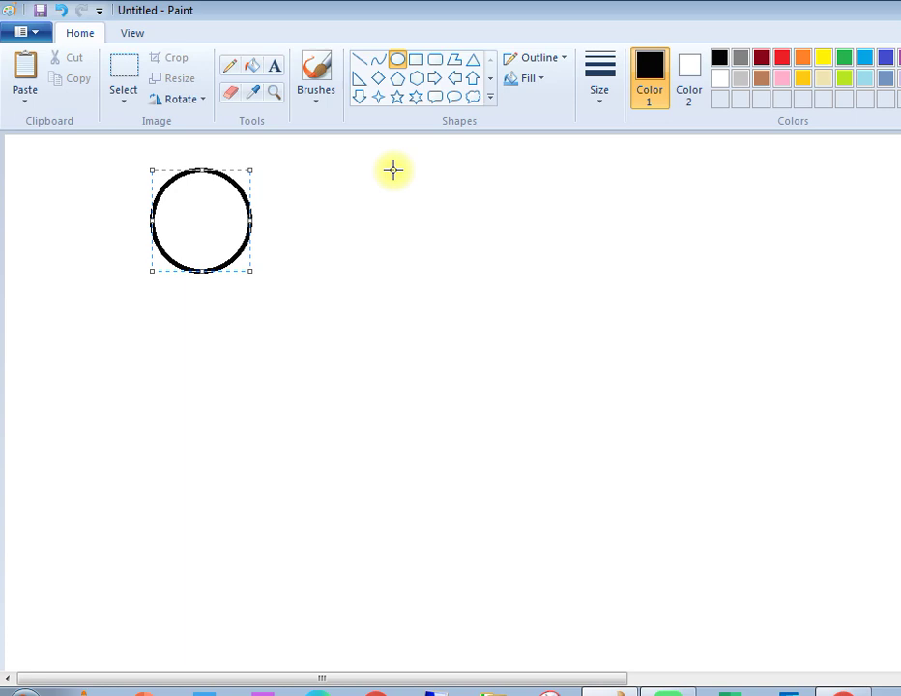
{"action": "left_click_drag", "start_coordinate": [394, 170], "coordinate": [495, 276]}
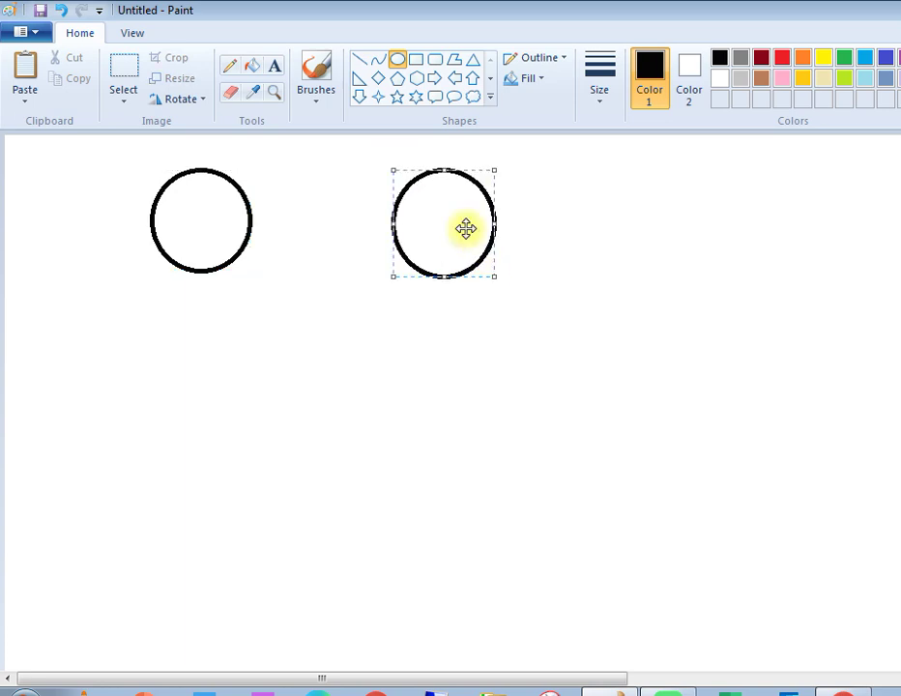
{"action": "left_click_drag", "start_coordinate": [466, 228], "coordinate": [222, 222]}
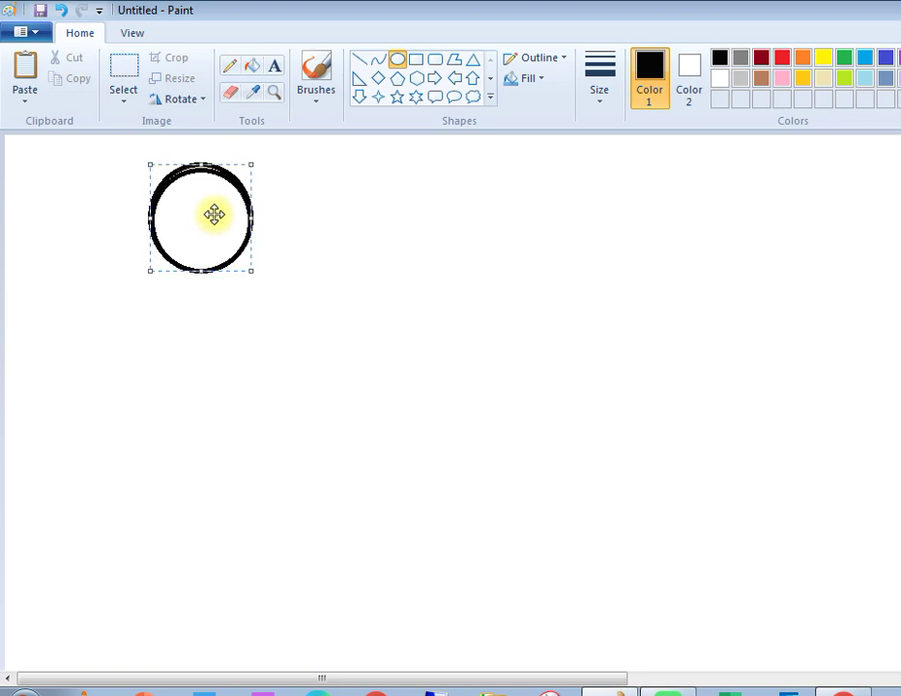
{"action": "left_click_drag", "start_coordinate": [197, 156], "coordinate": [199, 168]}
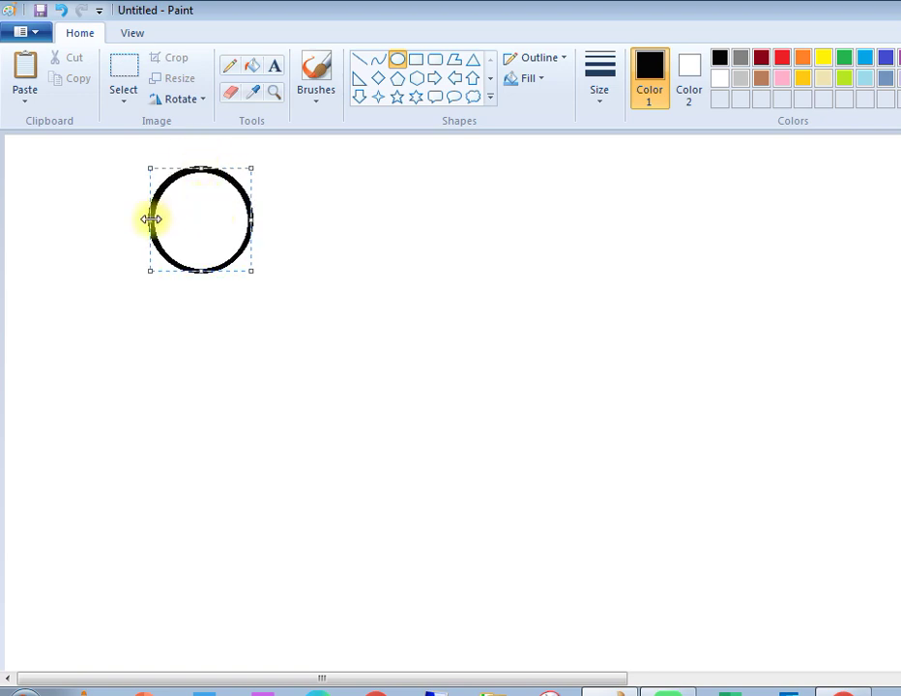
{"action": "left_click_drag", "start_coordinate": [151, 220], "coordinate": [152, 221]}
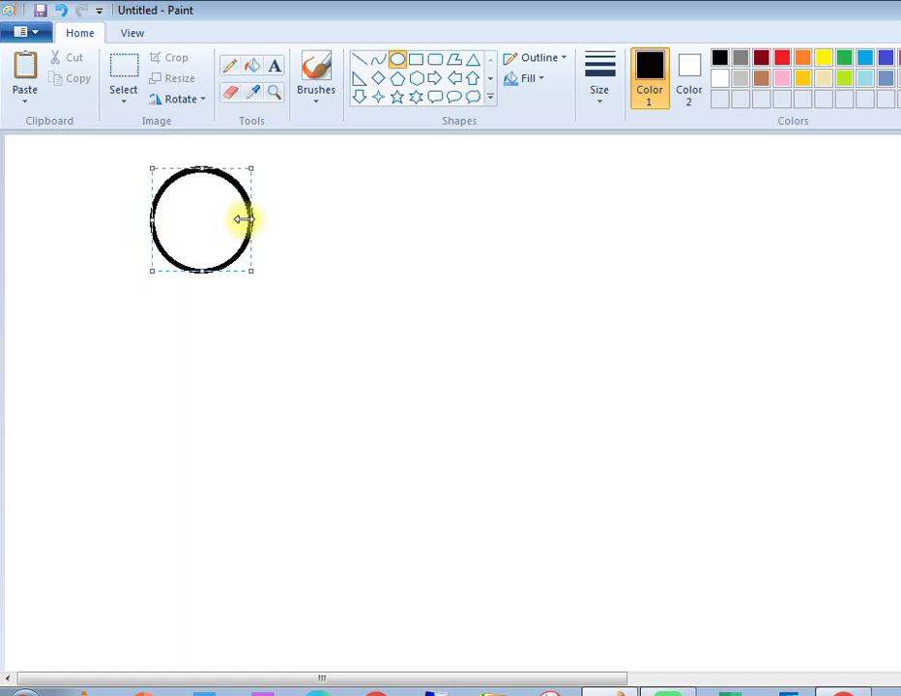
{"action": "mouse_move", "coordinate": [250, 221]}
{"action": "left_mouse_down"}
{"action": "mouse_move", "coordinate": [241, 221]}
{"action": "mouse_move", "coordinate": [249, 223]}
{"action": "left_mouse_up"}
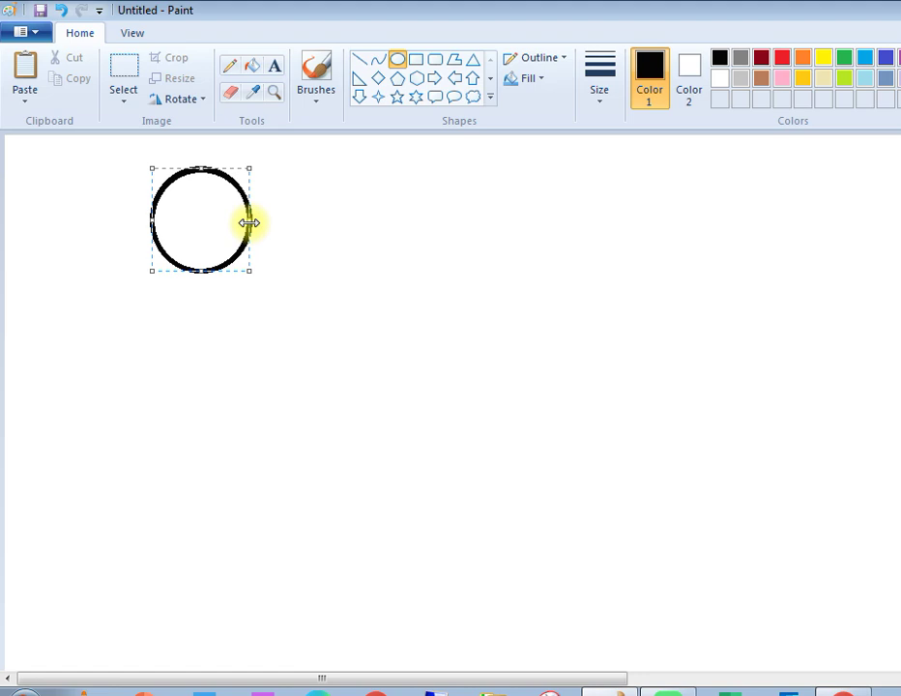
Move the matching circle to the right of the first one, roughly level with it, as the second ear.
{"action": "left_click_drag", "start_coordinate": [386, 167], "coordinate": [484, 270]}
{"action": "left_click_drag", "start_coordinate": [434, 220], "coordinate": [418, 217]}
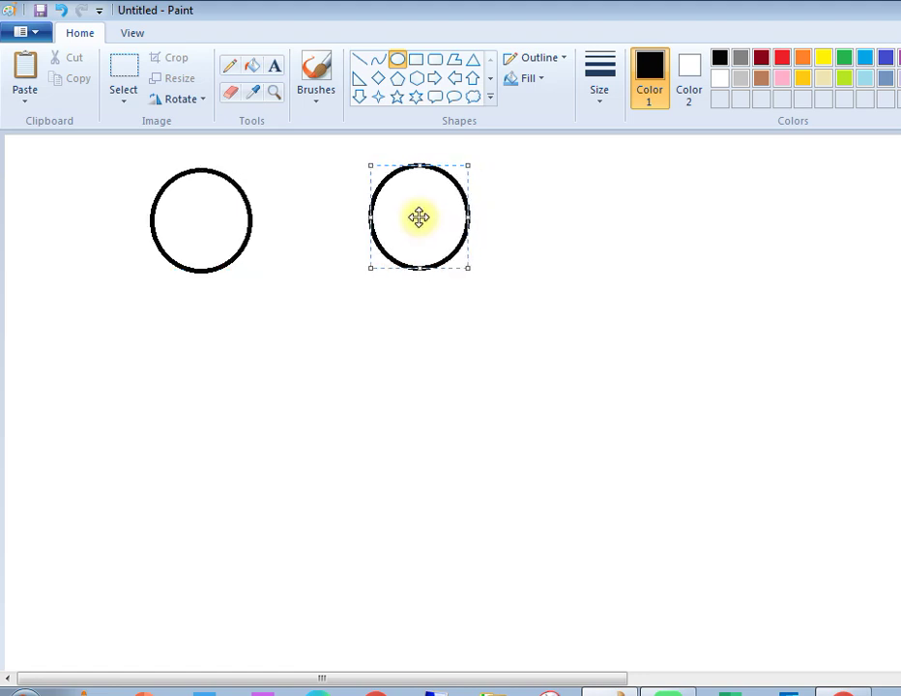
{"action": "left_click", "coordinate": [578, 223]}
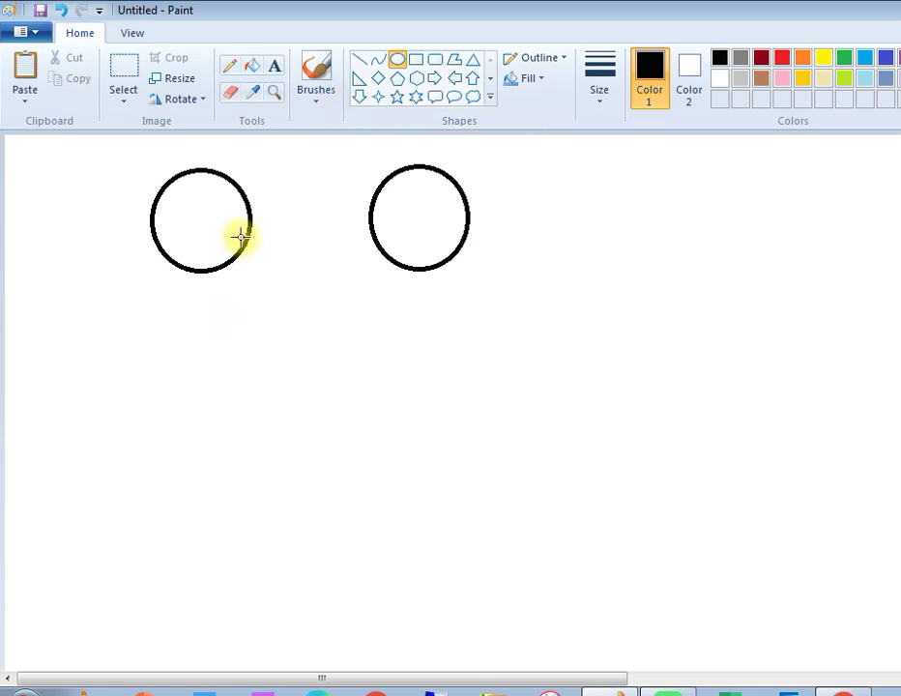
Draw a large upright oval for the head, placed between and below the ears and adjusted in height so it touches both.
{"action": "left_click_drag", "start_coordinate": [248, 235], "coordinate": [312, 281]}
{"action": "left_click_drag", "start_coordinate": [356, 308], "coordinate": [471, 501]}
{"action": "left_click_drag", "start_coordinate": [372, 378], "coordinate": [323, 331]}
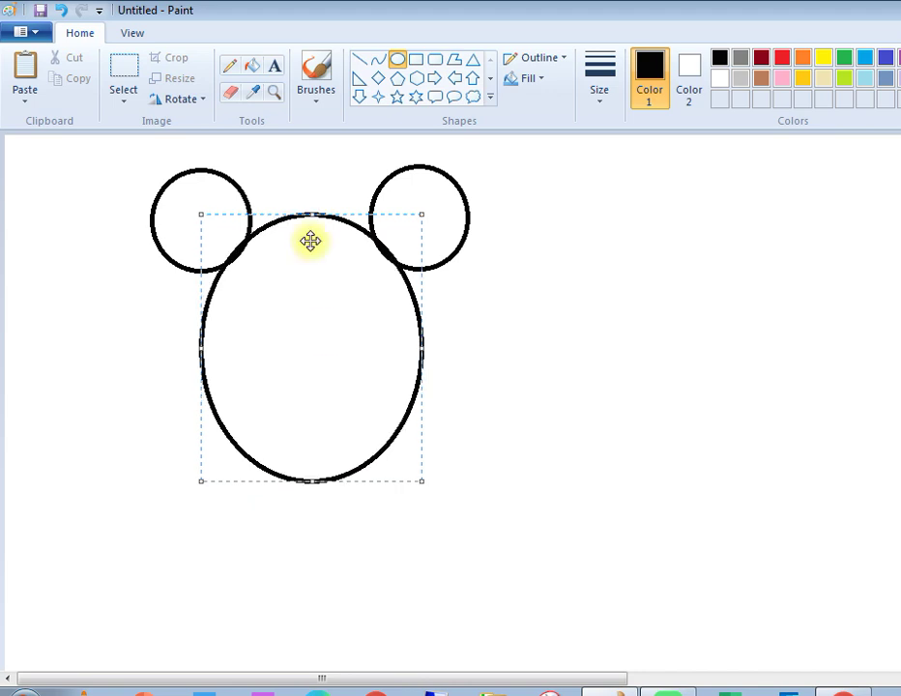
{"action": "left_click_drag", "start_coordinate": [316, 215], "coordinate": [316, 221]}
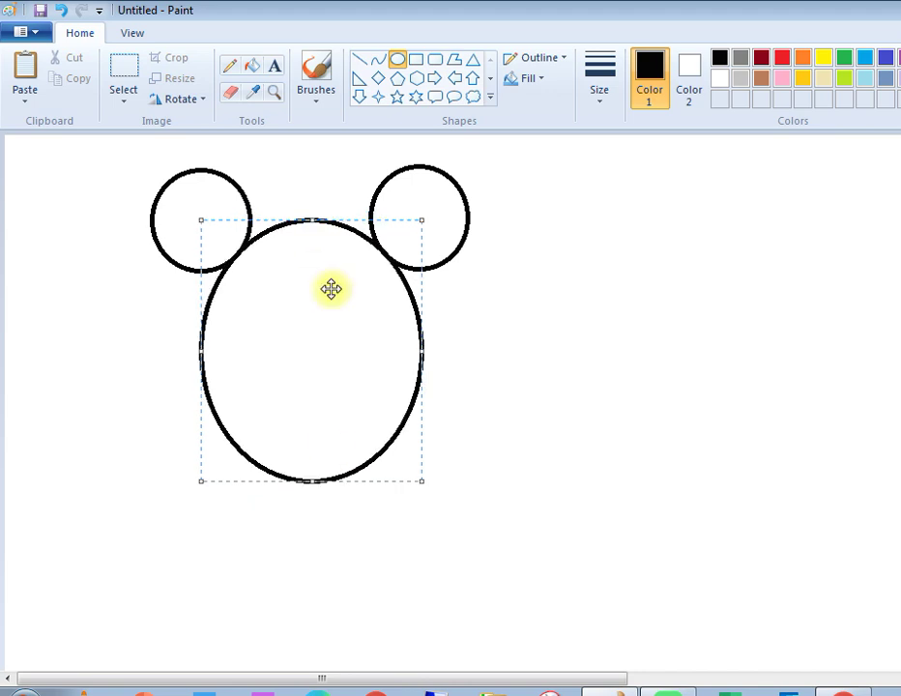
{"action": "left_click_drag", "start_coordinate": [316, 480], "coordinate": [318, 469]}
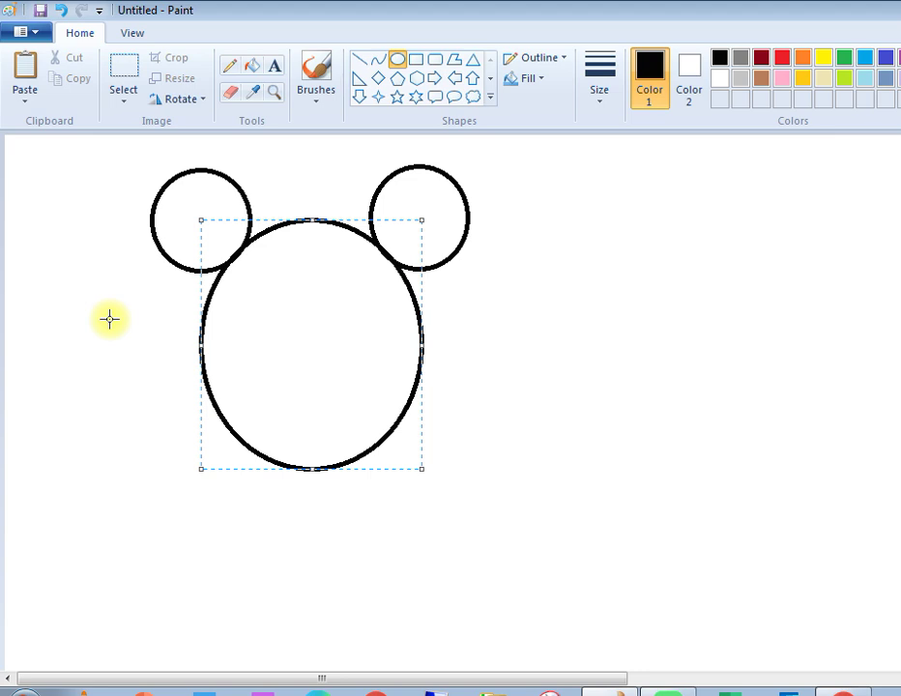
{"action": "left_click", "coordinate": [570, 457]}
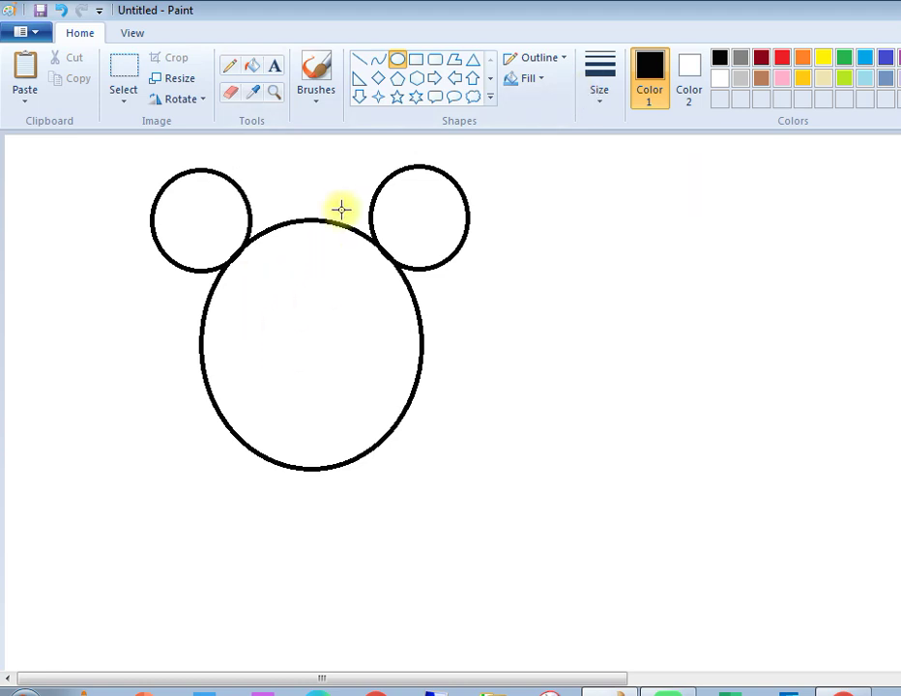
Draw a small upright oval inside the upper left of the head, near the left ear, and adjust its size and position.
{"action": "left_click", "coordinate": [356, 63]}
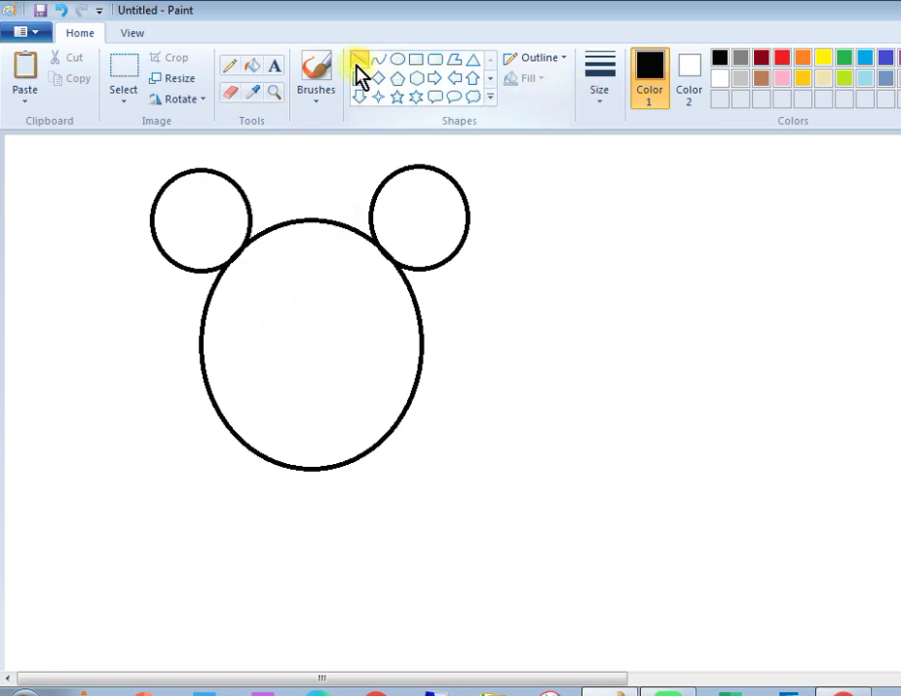
{"action": "left_click", "coordinate": [384, 61]}
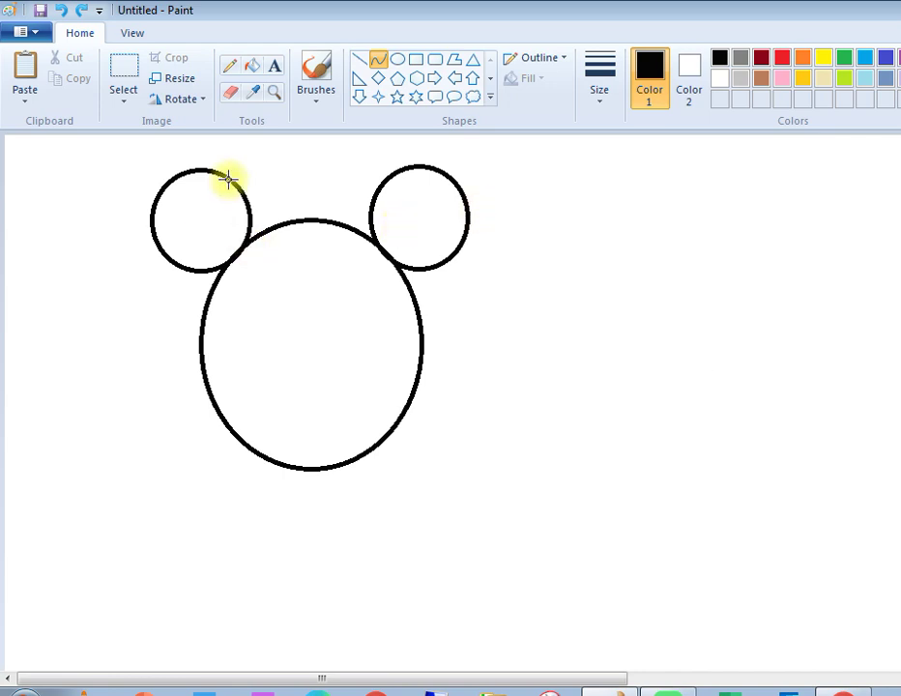
{"action": "left_click", "coordinate": [397, 61]}
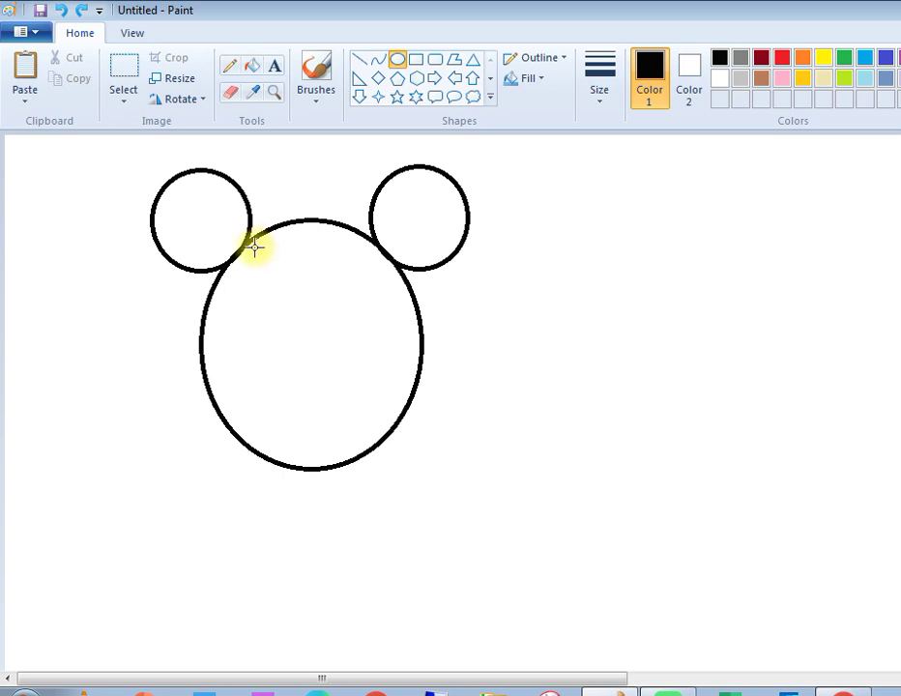
{"action": "left_click_drag", "start_coordinate": [255, 250], "coordinate": [338, 371]}
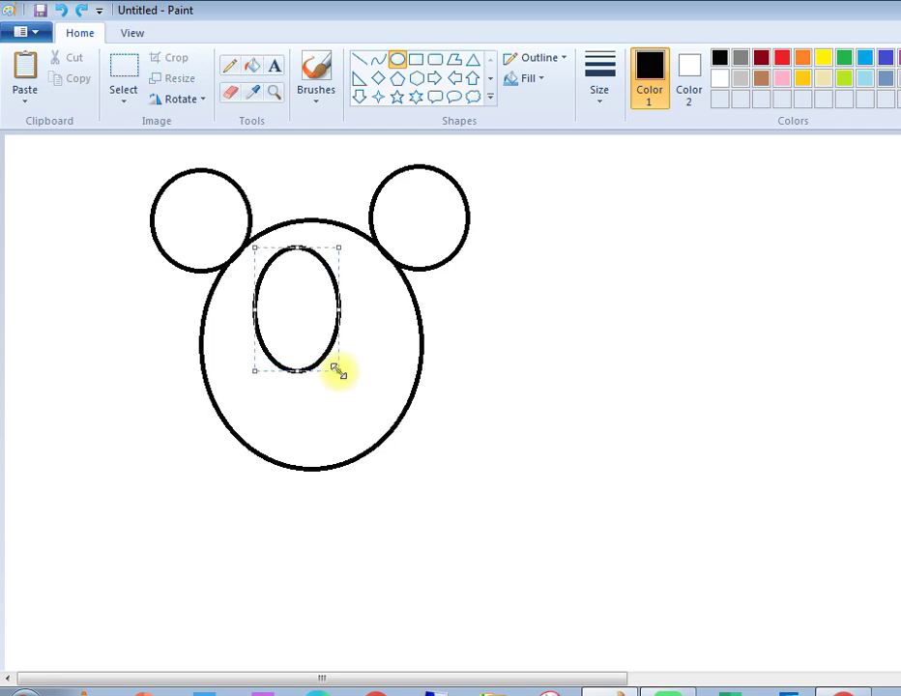
{"action": "left_click_drag", "start_coordinate": [296, 310], "coordinate": [276, 295]}
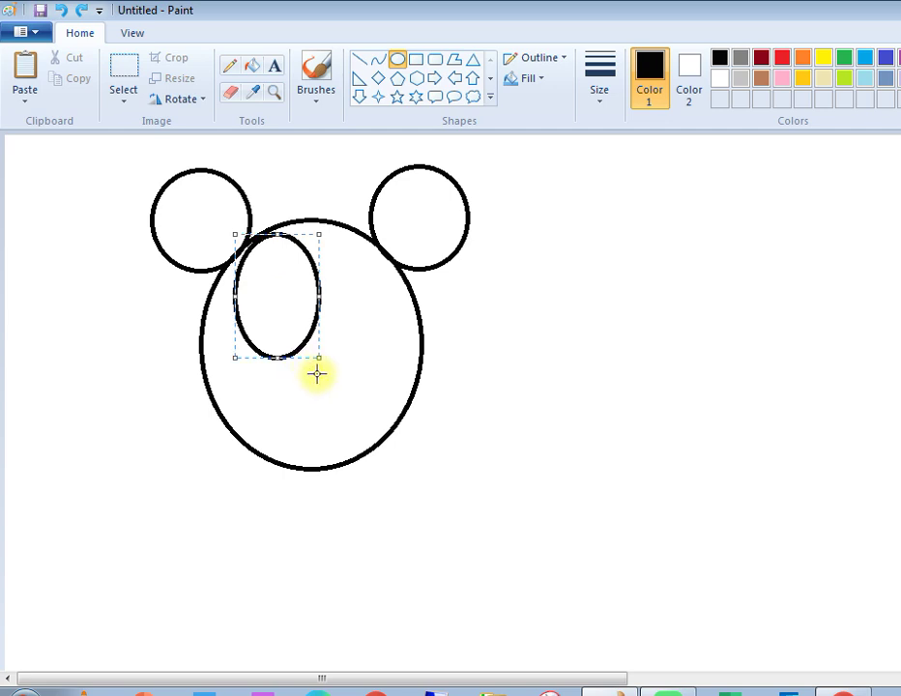
{"action": "left_click_drag", "start_coordinate": [320, 355], "coordinate": [307, 335]}
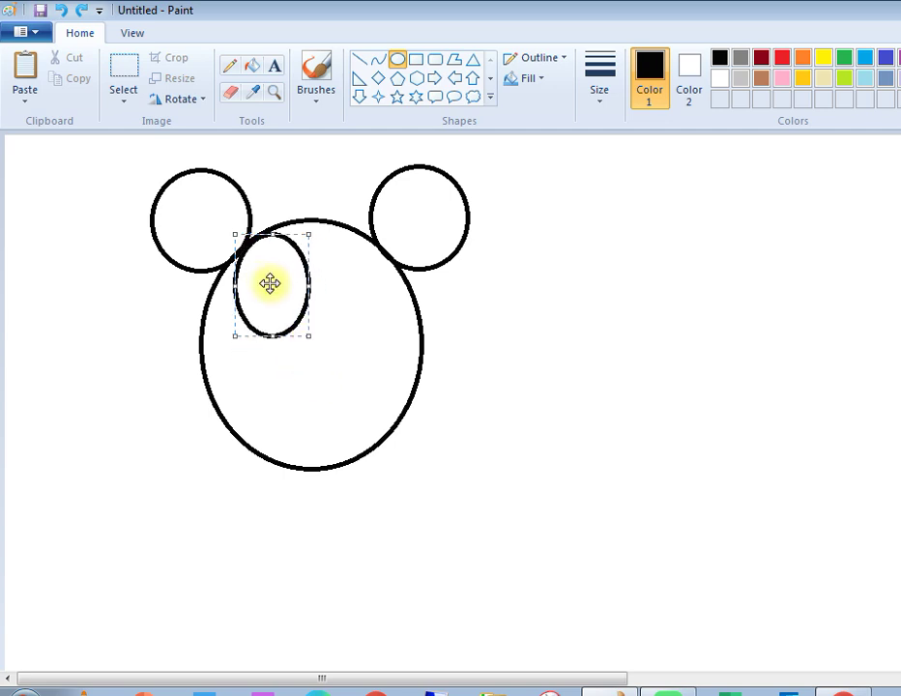
{"action": "left_click_drag", "start_coordinate": [269, 283], "coordinate": [275, 288]}
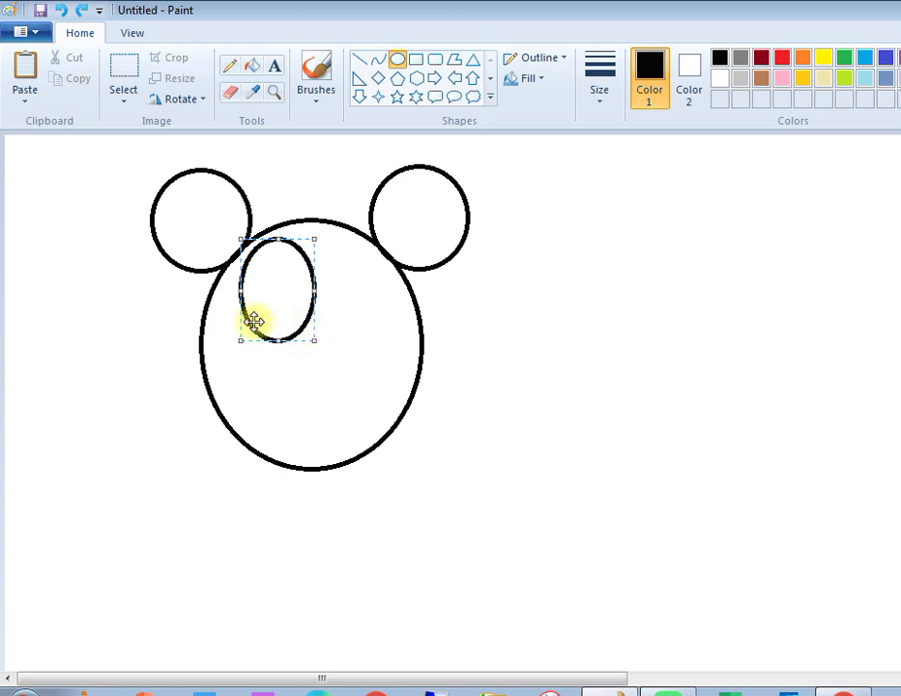
{"action": "left_click_drag", "start_coordinate": [240, 338], "coordinate": [240, 334]}
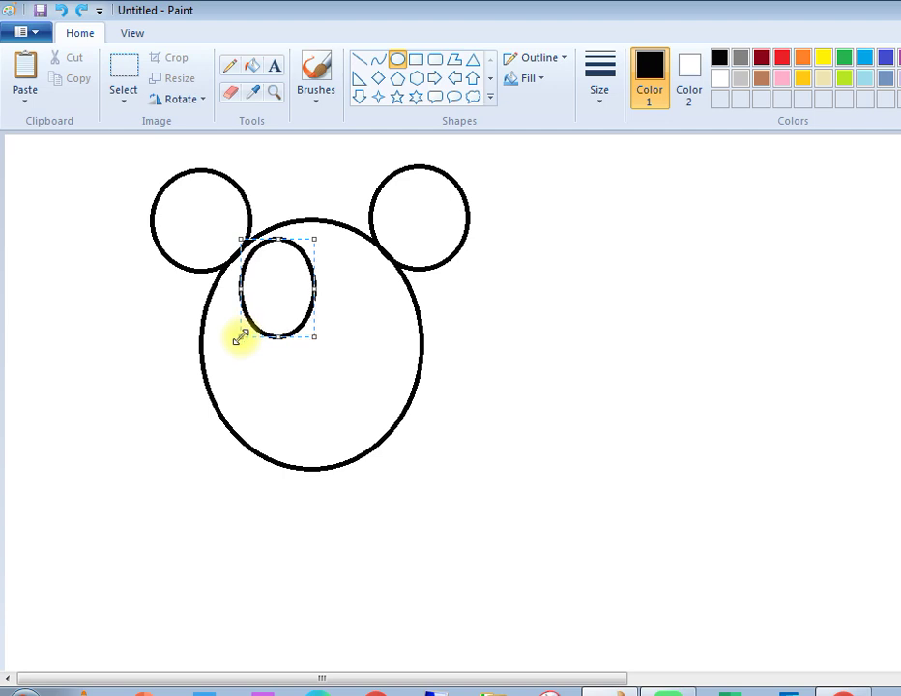
{"action": "left_click", "coordinate": [234, 343]}
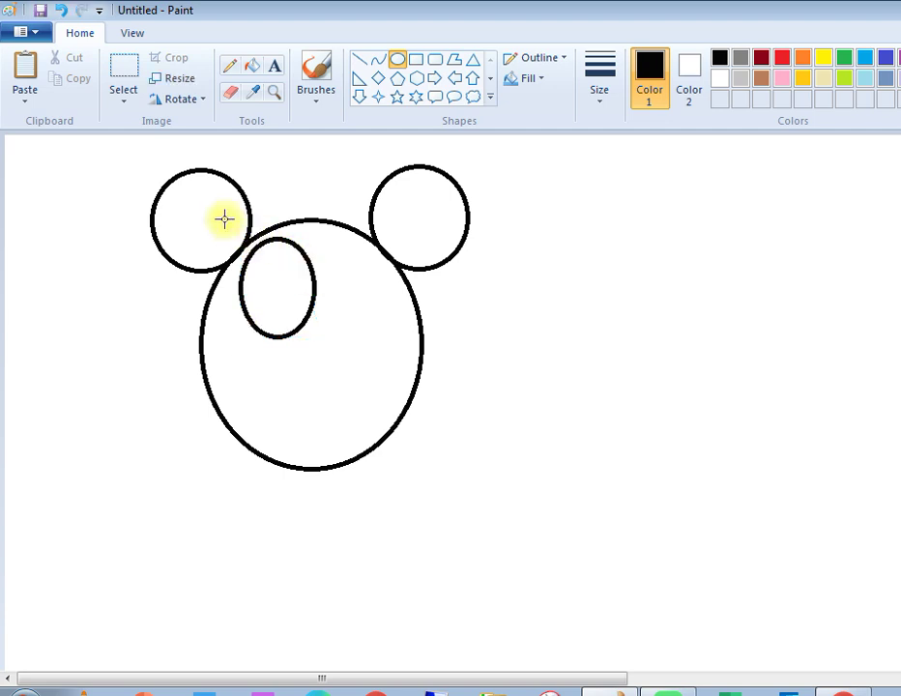
Draw a second oval matched in size to the small one and place it directly to its right, touching it.
{"action": "left_click", "coordinate": [122, 77]}
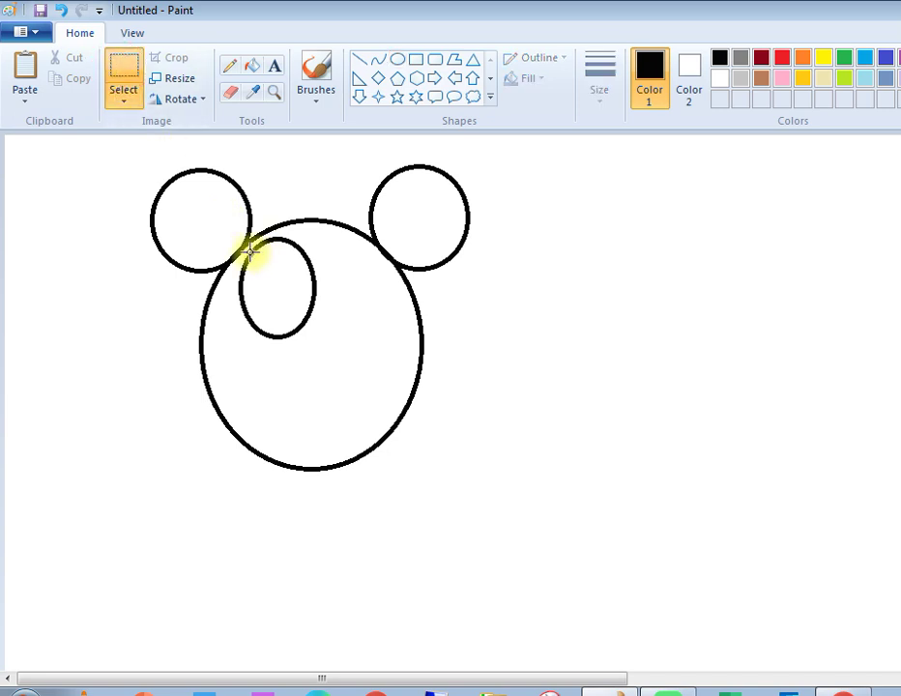
{"action": "left_click", "coordinate": [398, 60]}
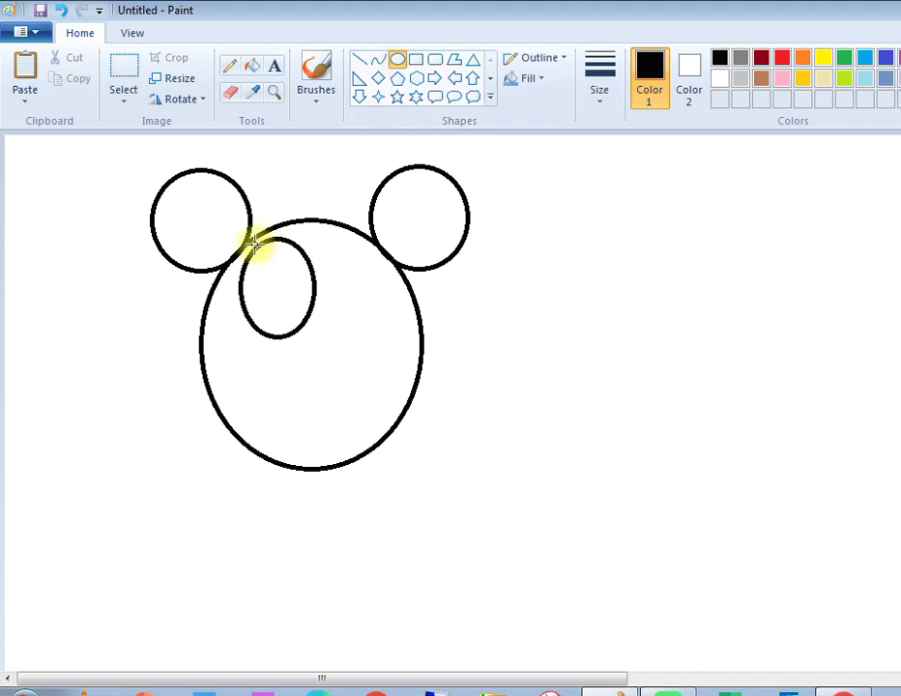
{"action": "mouse_move", "coordinate": [250, 246]}
{"action": "left_mouse_down"}
{"action": "mouse_move", "coordinate": [286, 311]}
{"action": "mouse_move", "coordinate": [324, 332]}
{"action": "mouse_move", "coordinate": [330, 348]}
{"action": "left_mouse_up"}
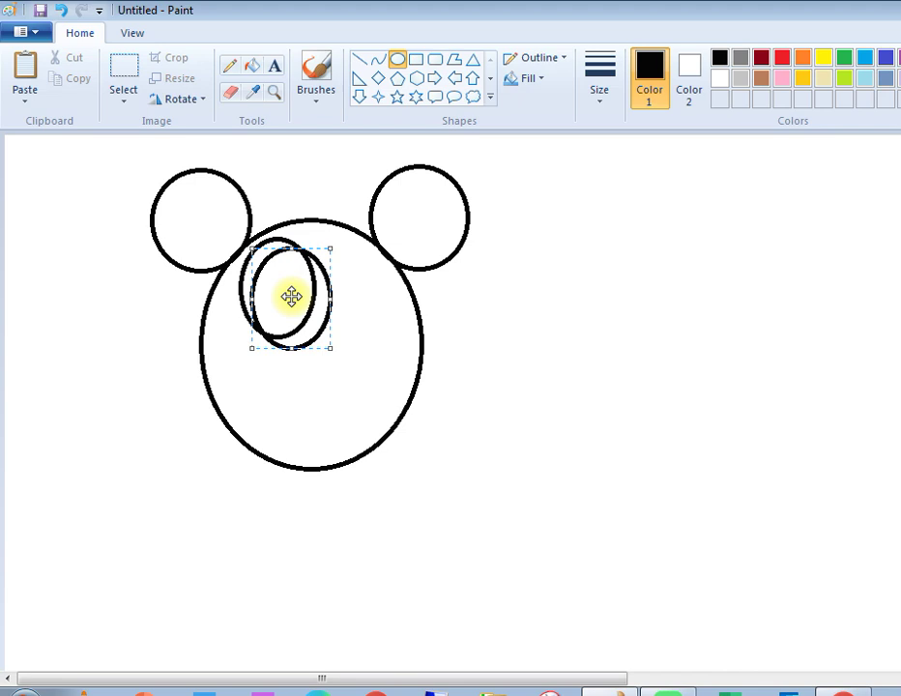
{"action": "left_click_drag", "start_coordinate": [291, 296], "coordinate": [279, 286]}
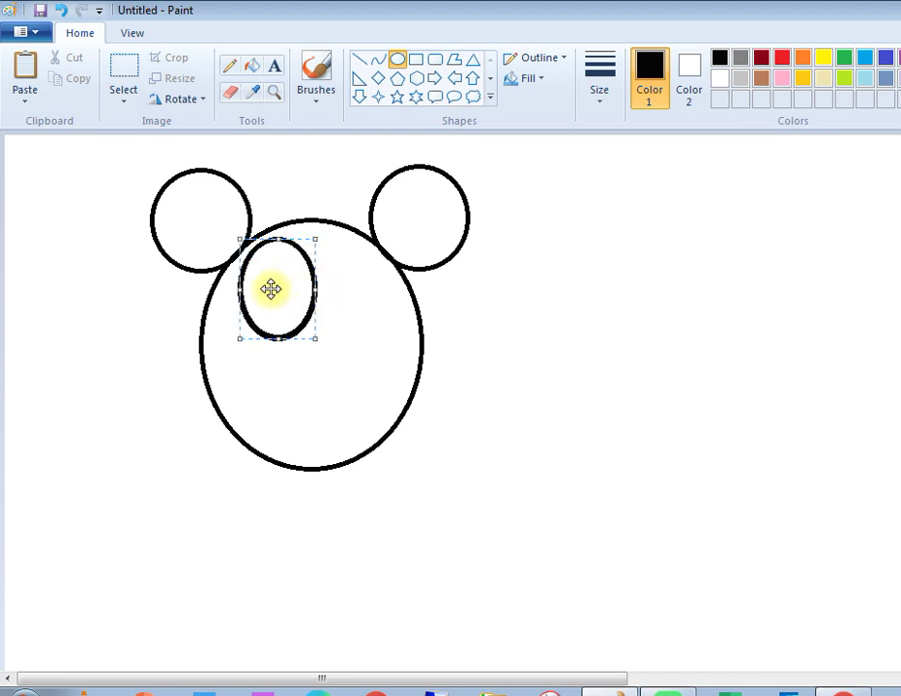
{"action": "left_click_drag", "start_coordinate": [275, 348], "coordinate": [275, 334]}
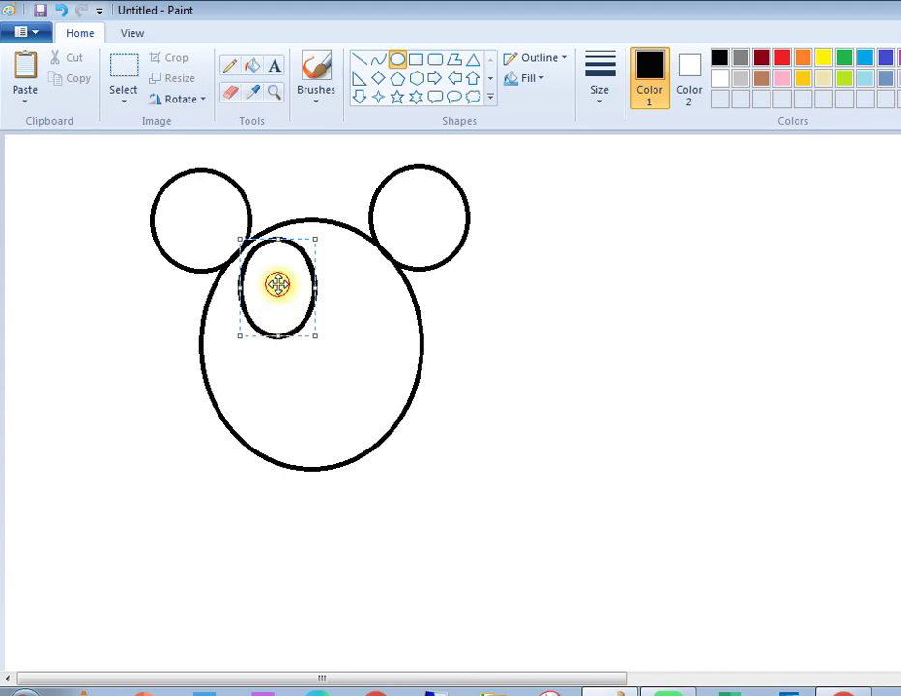
{"action": "left_click_drag", "start_coordinate": [277, 284], "coordinate": [351, 284]}
{"action": "left_click", "coordinate": [545, 311]}
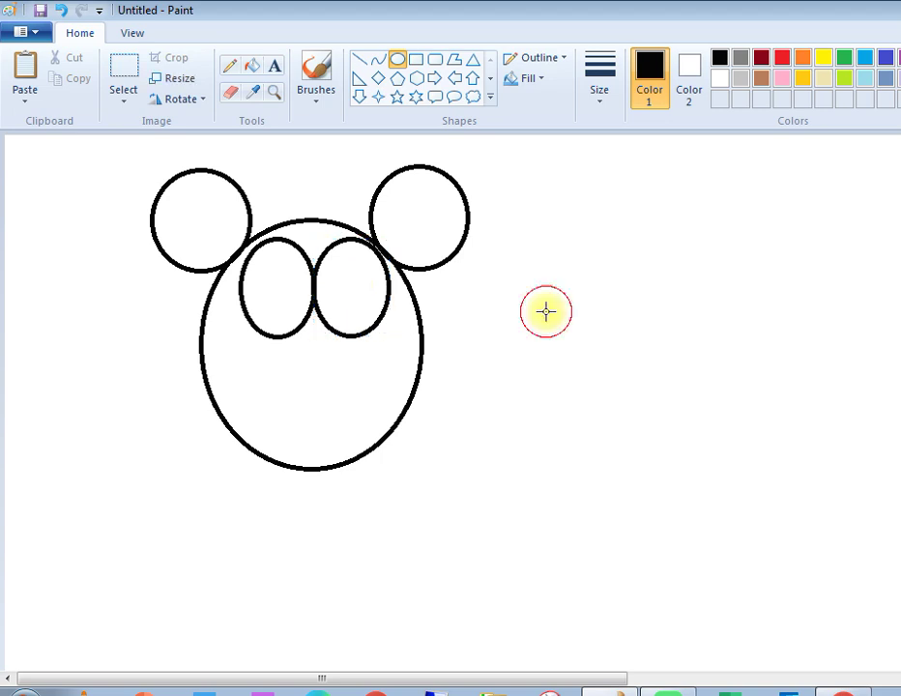
Erase the touching sides and lower parts of the two small ovals, leaving two joined upper arches.
{"action": "left_click", "coordinate": [231, 93]}
{"action": "left_click", "coordinate": [312, 286]}
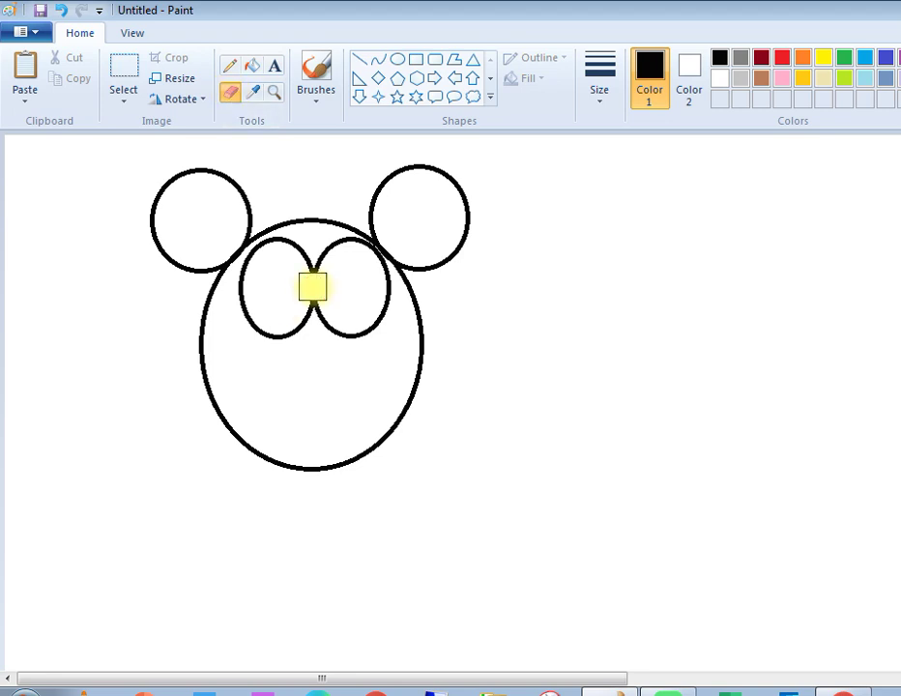
{"action": "mouse_move", "coordinate": [312, 286]}
{"action": "left_mouse_down"}
{"action": "mouse_move", "coordinate": [312, 334]}
{"action": "mouse_move", "coordinate": [357, 330]}
{"action": "mouse_move", "coordinate": [372, 306]}
{"action": "mouse_move", "coordinate": [348, 354]}
{"action": "mouse_move", "coordinate": [302, 325]}
{"action": "mouse_move", "coordinate": [276, 330]}
{"action": "mouse_move", "coordinate": [257, 310]}
{"action": "left_mouse_up"}
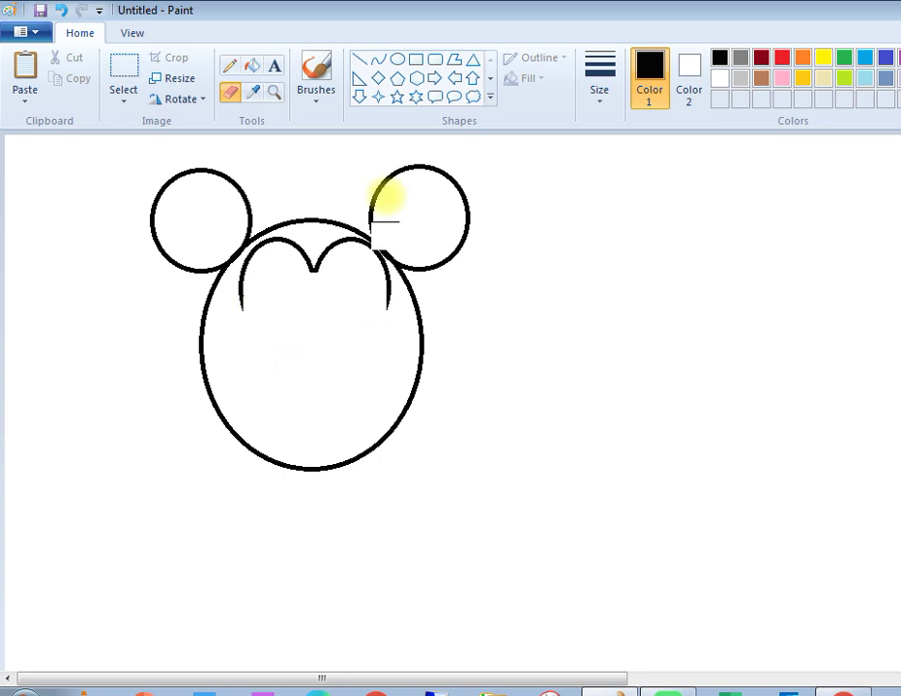
{"action": "left_click", "coordinate": [378, 61]}
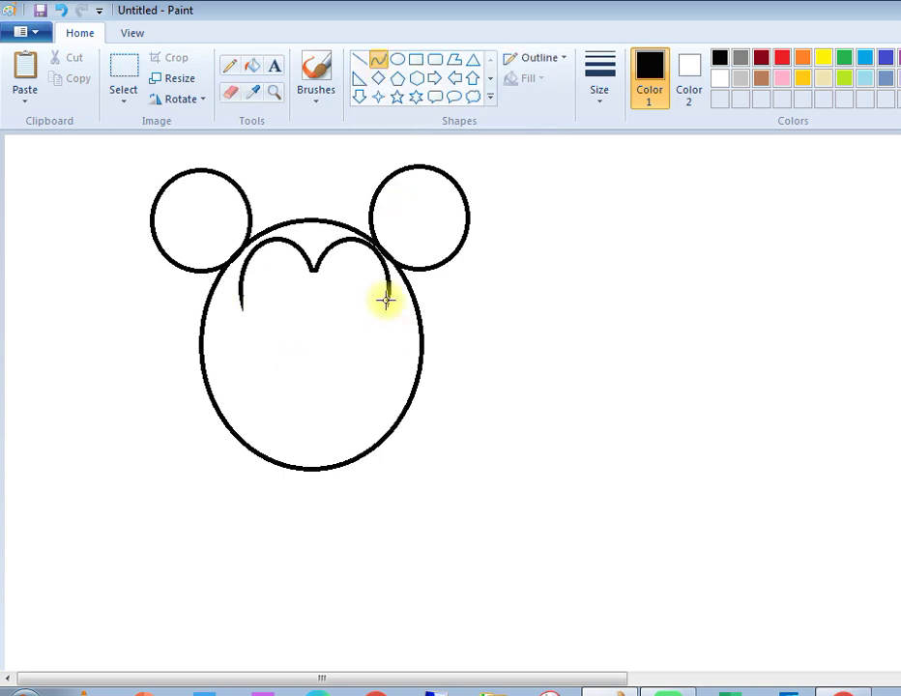
{"action": "left_click_drag", "start_coordinate": [386, 301], "coordinate": [381, 341]}
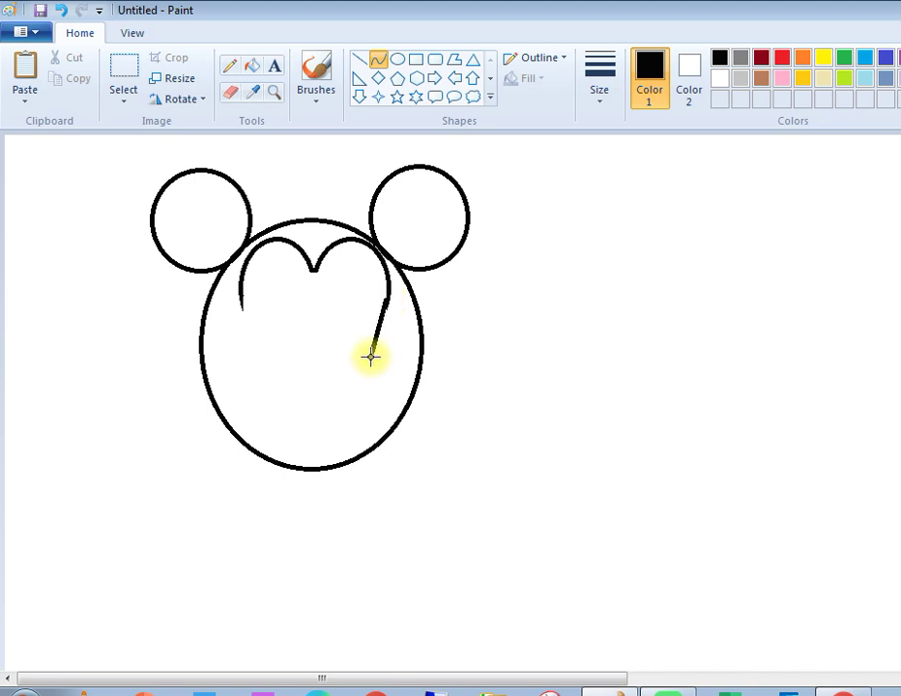
{"action": "mouse_move", "coordinate": [380, 344]}
{"action": "left_mouse_down"}
{"action": "mouse_move", "coordinate": [381, 318]}
{"action": "mouse_move", "coordinate": [387, 324]}
{"action": "left_mouse_up"}
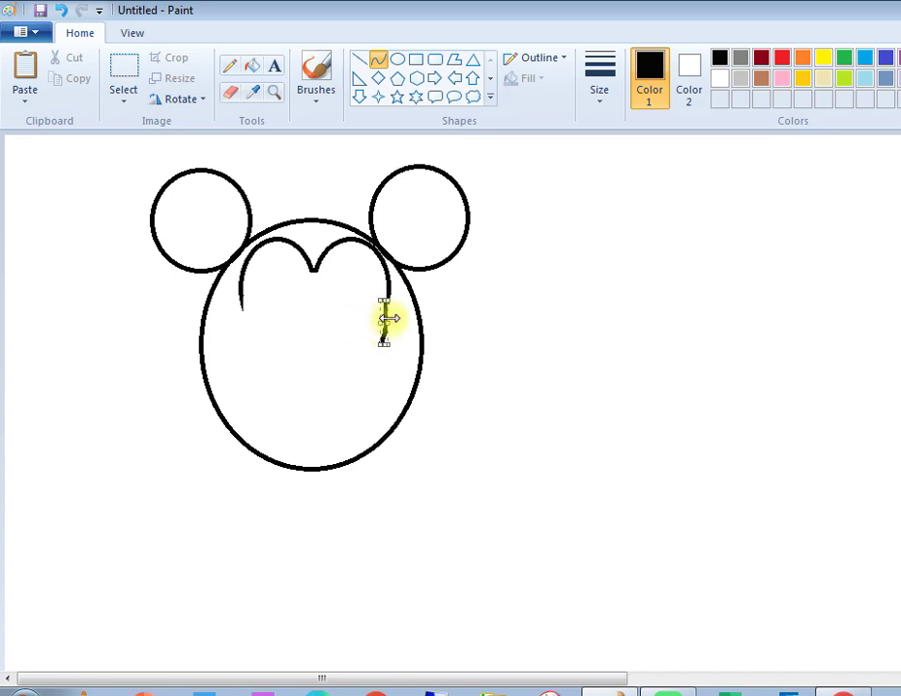
{"action": "left_click_drag", "start_coordinate": [390, 320], "coordinate": [370, 327]}
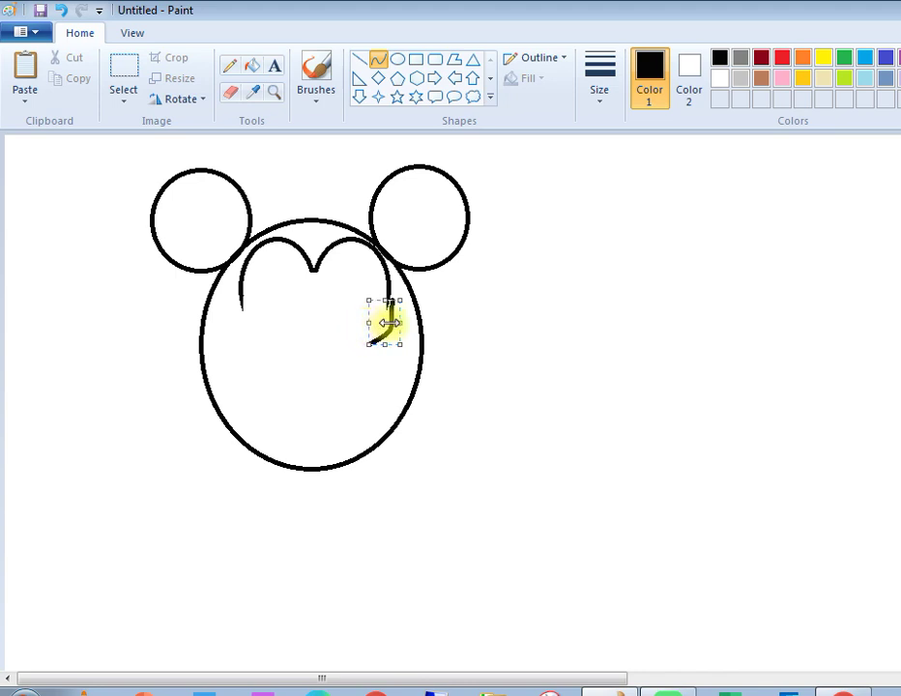
{"action": "right_click", "coordinate": [390, 319]}
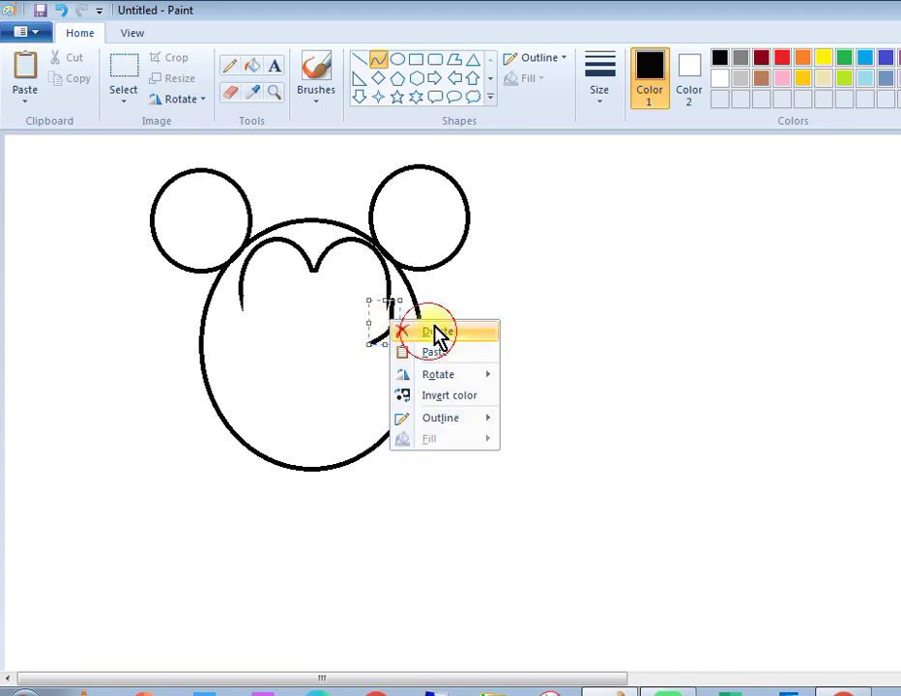
{"action": "left_click", "coordinate": [435, 330]}
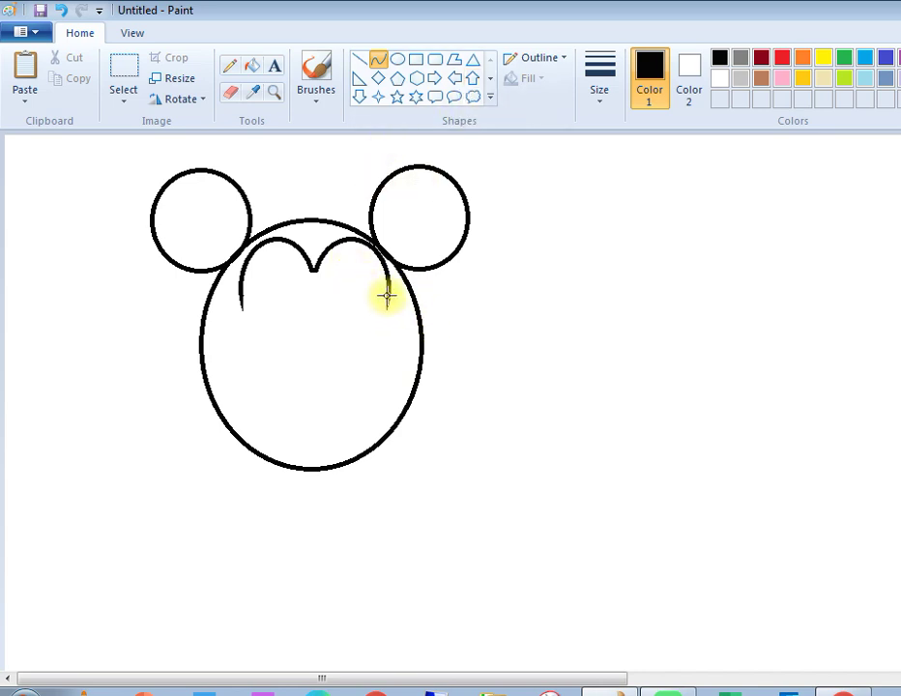
{"action": "mouse_move", "coordinate": [387, 296]}
{"action": "left_mouse_down"}
{"action": "mouse_move", "coordinate": [372, 344]}
{"action": "mouse_move", "coordinate": [380, 352]}
{"action": "mouse_move", "coordinate": [380, 334]}
{"action": "left_mouse_up"}
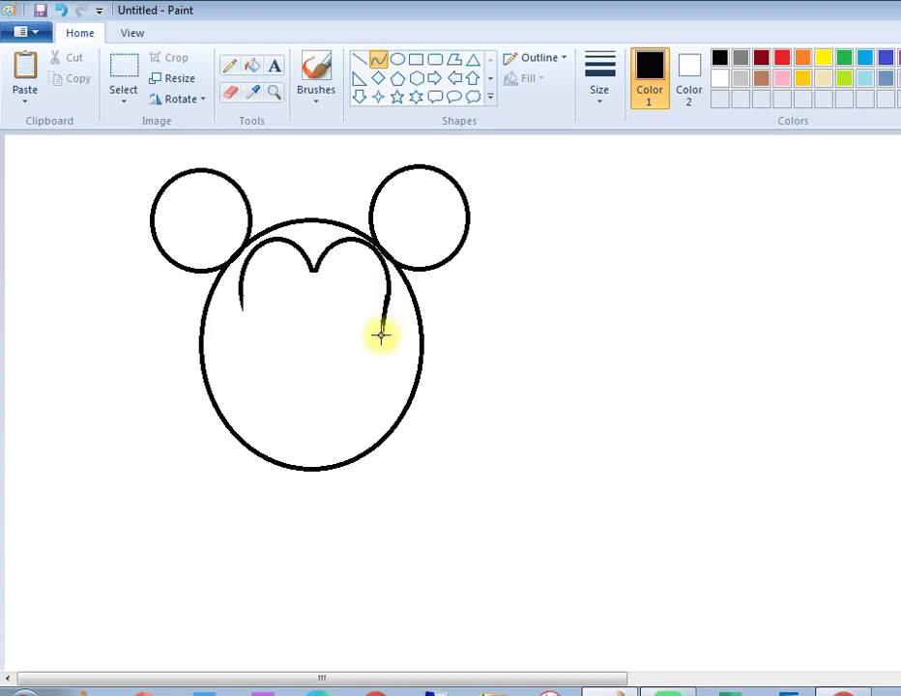
{"action": "left_click", "coordinate": [383, 310]}
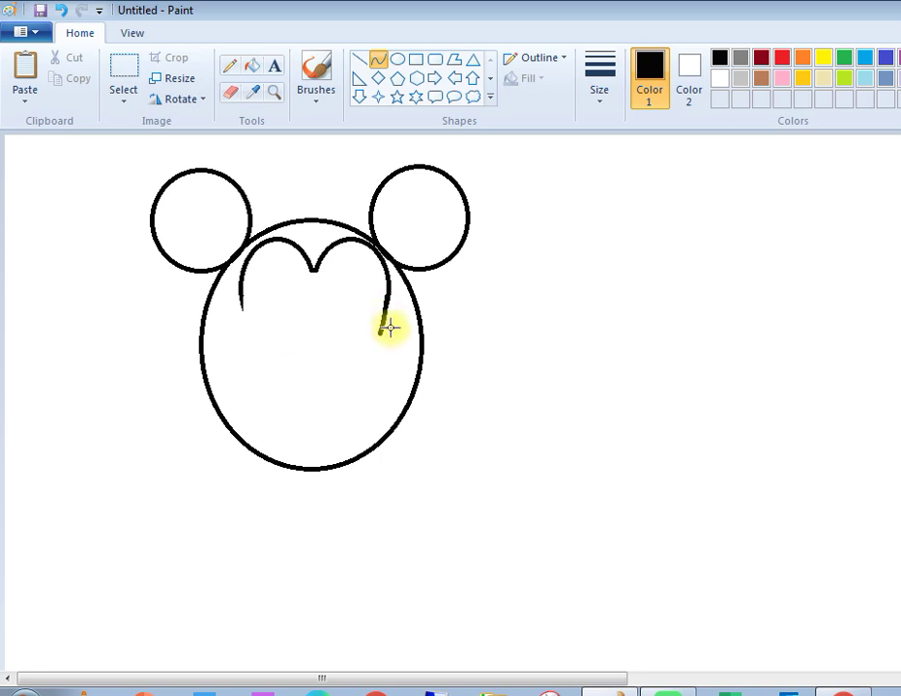
{"action": "left_click", "coordinate": [384, 307]}
{"action": "right_click", "coordinate": [388, 310]}
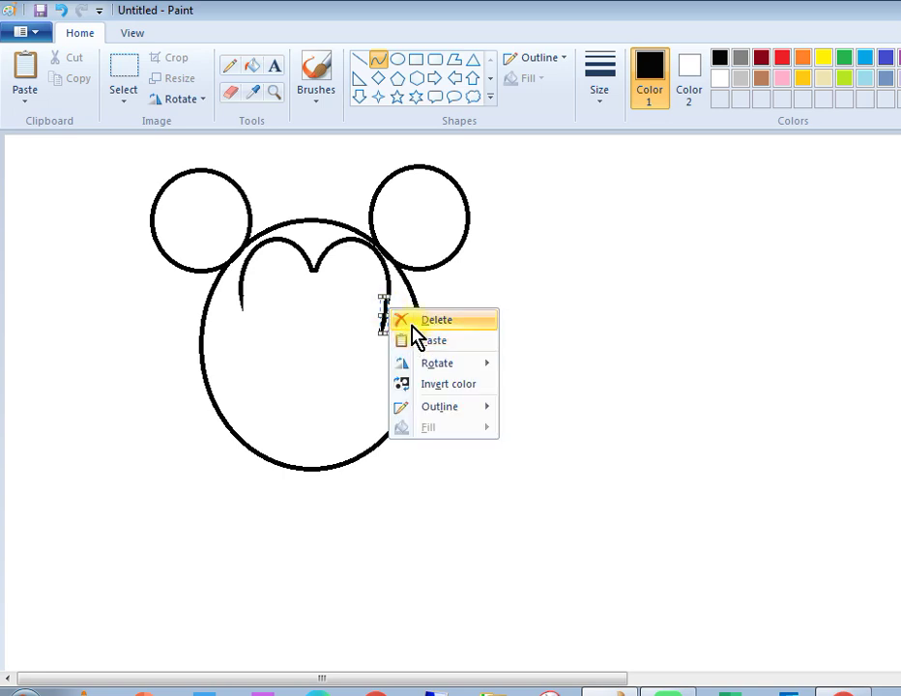
{"action": "left_click", "coordinate": [414, 319]}
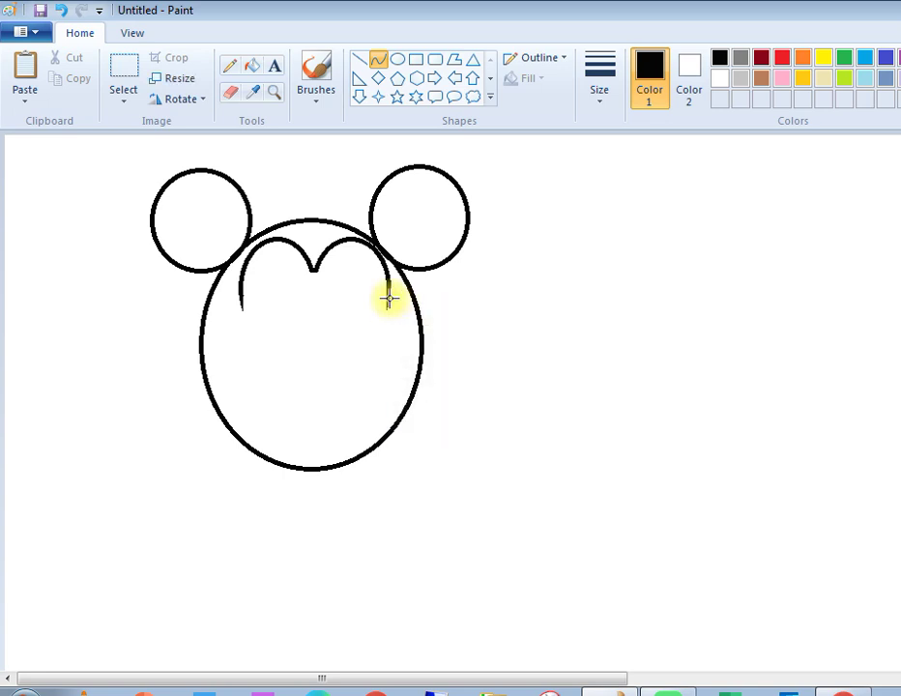
{"action": "left_click_drag", "start_coordinate": [388, 298], "coordinate": [385, 344]}
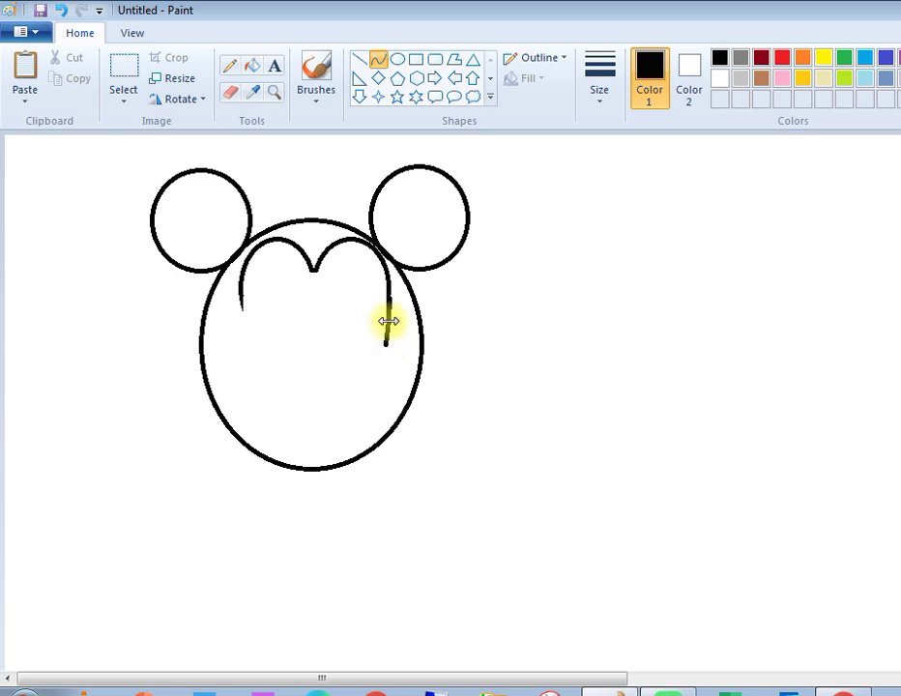
{"action": "right_click", "coordinate": [387, 320]}
{"action": "left_click", "coordinate": [435, 331]}
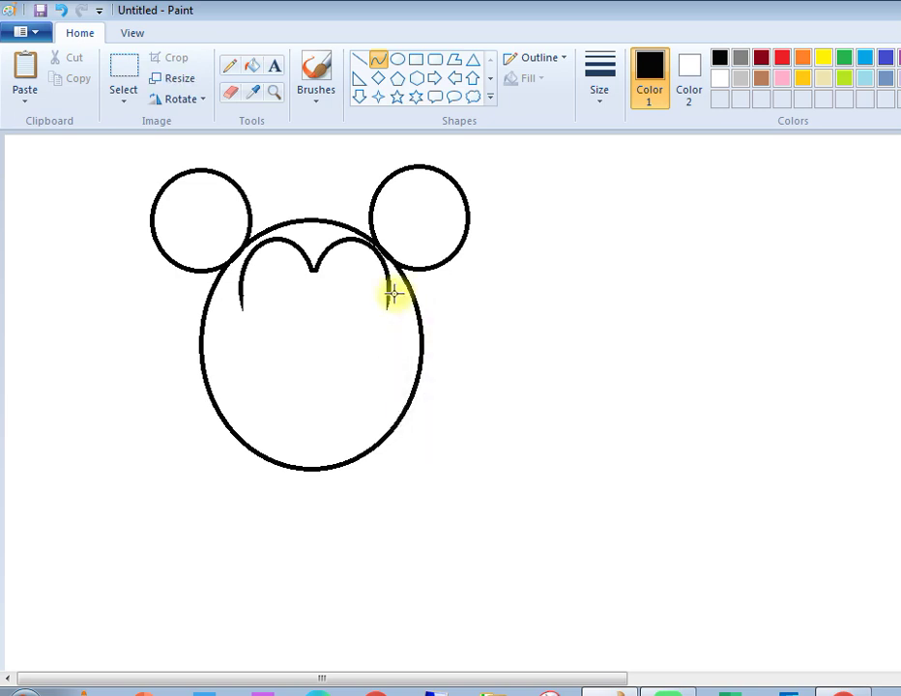
{"action": "left_click_drag", "start_coordinate": [386, 291], "coordinate": [385, 323]}
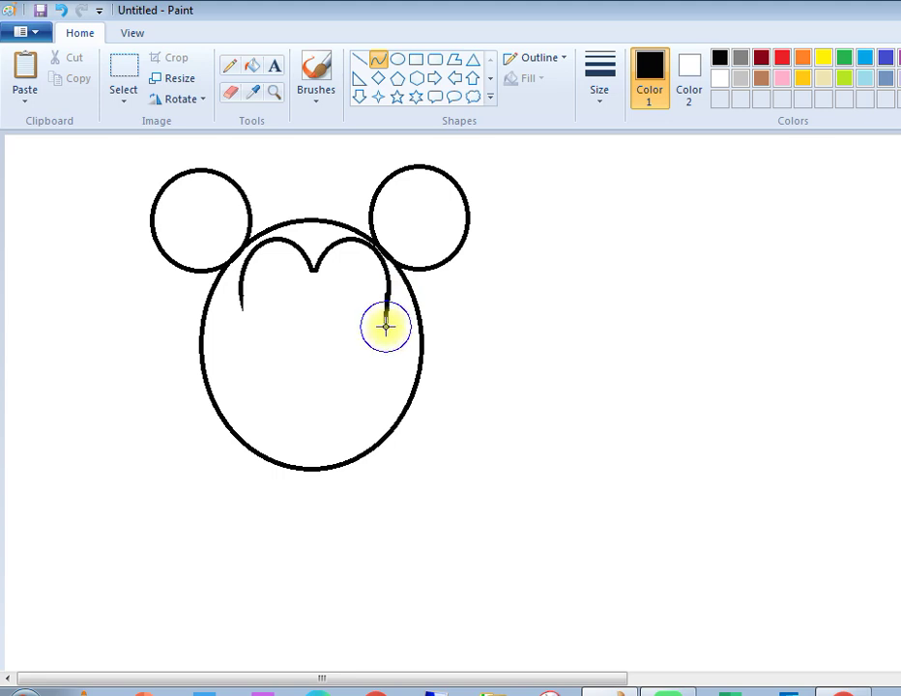
{"action": "right_click", "coordinate": [391, 317]}
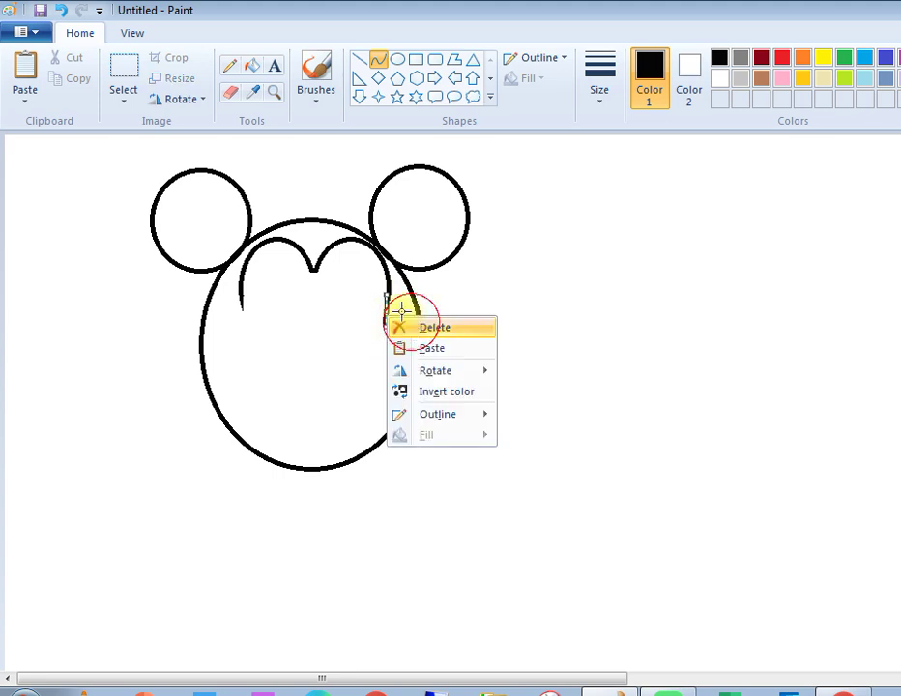
{"action": "left_click", "coordinate": [402, 324]}
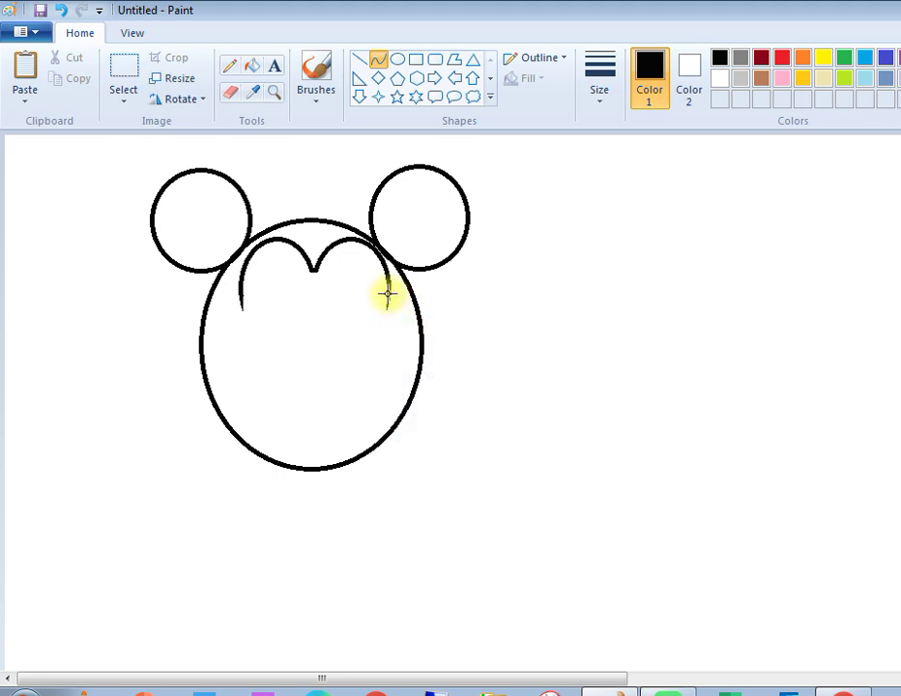
{"action": "mouse_move", "coordinate": [387, 296]}
{"action": "left_mouse_down"}
{"action": "mouse_move", "coordinate": [380, 344]}
{"action": "mouse_move", "coordinate": [388, 341]}
{"action": "left_mouse_up"}
{"action": "left_click", "coordinate": [390, 307]}
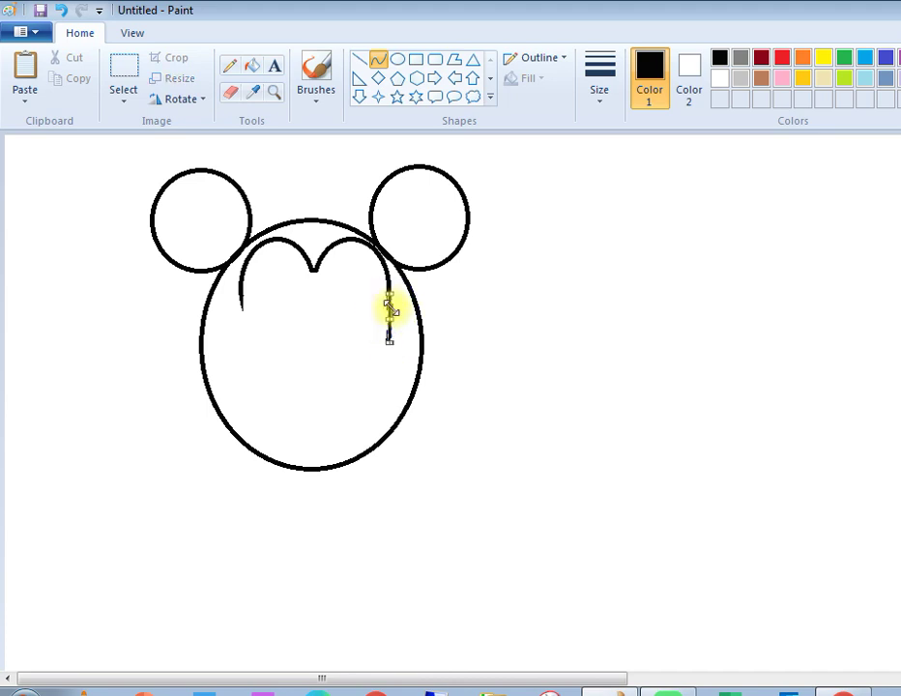
{"action": "right_click", "coordinate": [390, 308]}
{"action": "left_click", "coordinate": [416, 320]}
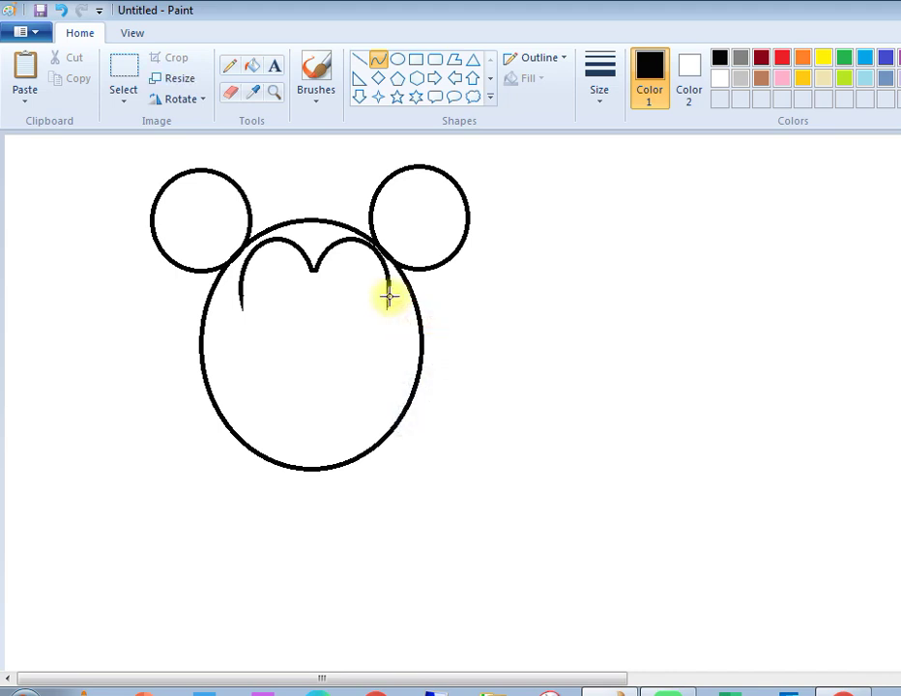
Extend the outer ends of both arches downward with short curves that bend slightly inward, the right arch first.
{"action": "left_click_drag", "start_coordinate": [378, 319], "coordinate": [383, 346]}
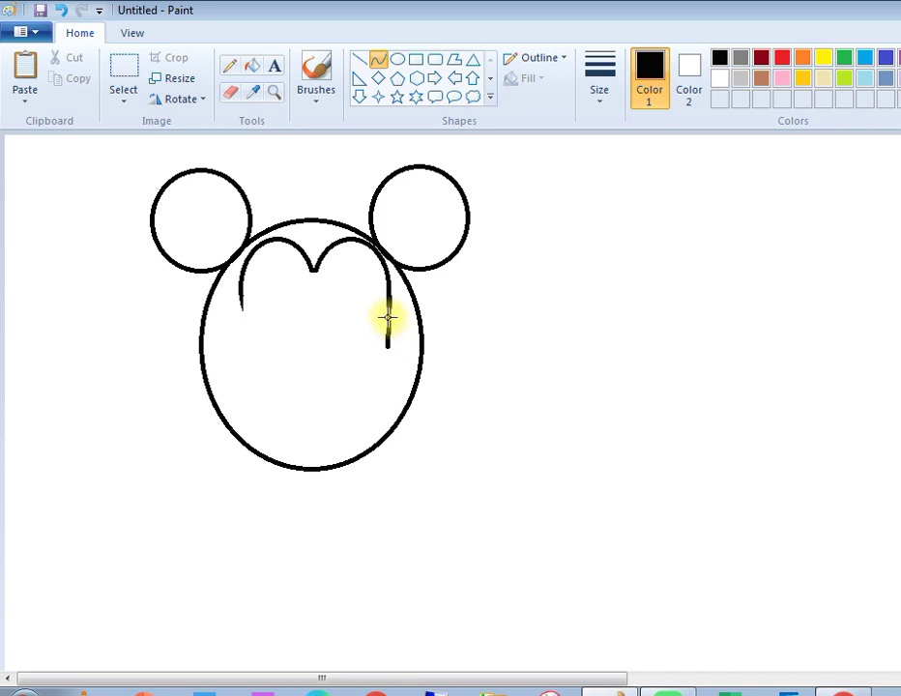
{"action": "left_click", "coordinate": [390, 324]}
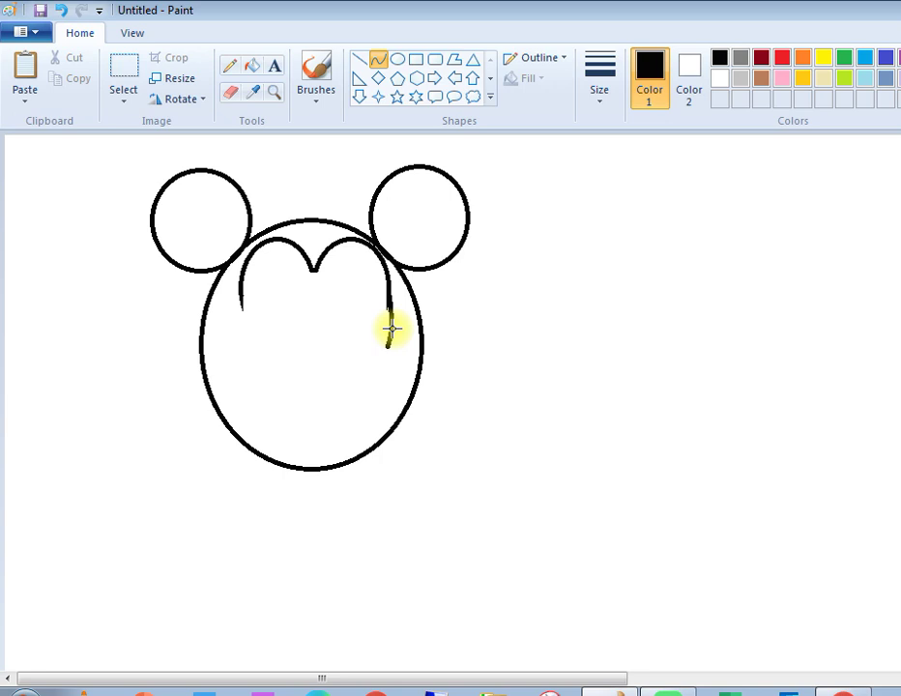
{"action": "mouse_move", "coordinate": [391, 329]}
{"action": "left_mouse_down"}
{"action": "mouse_move", "coordinate": [388, 291]}
{"action": "mouse_move", "coordinate": [386, 344]}
{"action": "left_mouse_up"}
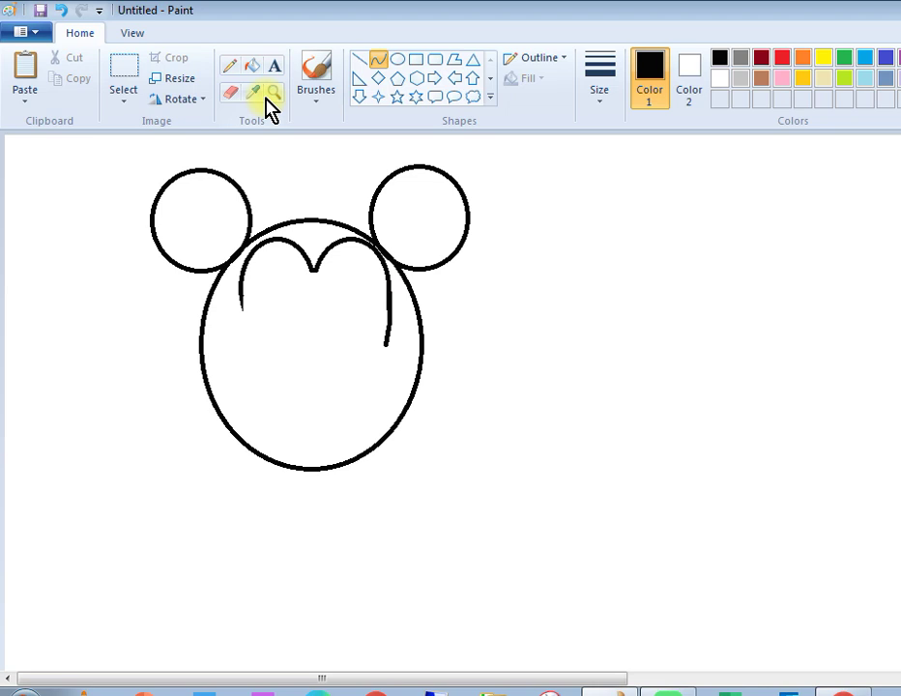
{"action": "left_click_drag", "start_coordinate": [241, 309], "coordinate": [248, 346]}
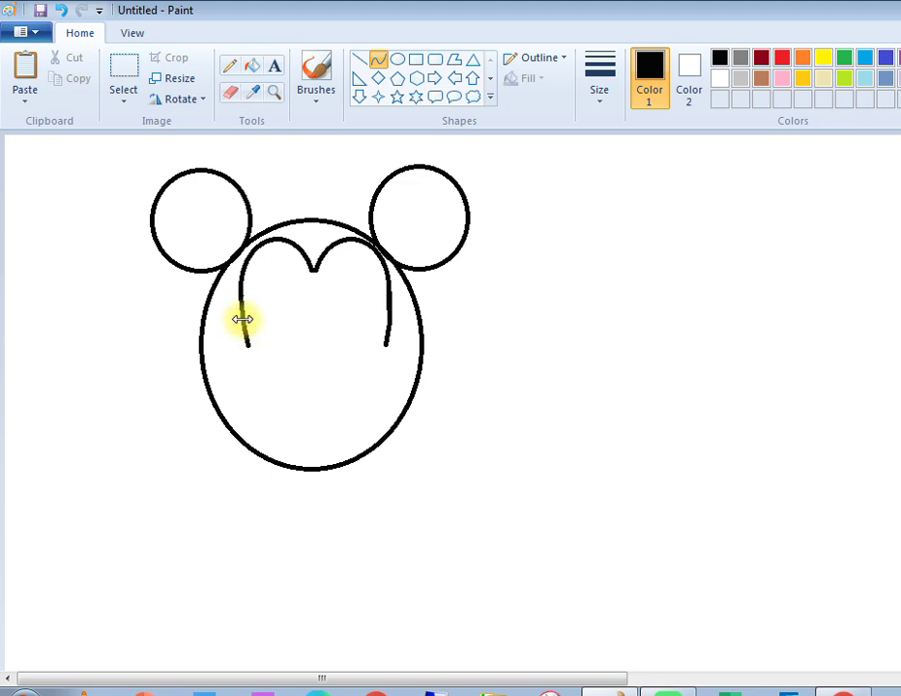
{"action": "left_click", "coordinate": [240, 319]}
{"action": "left_click", "coordinate": [325, 318]}
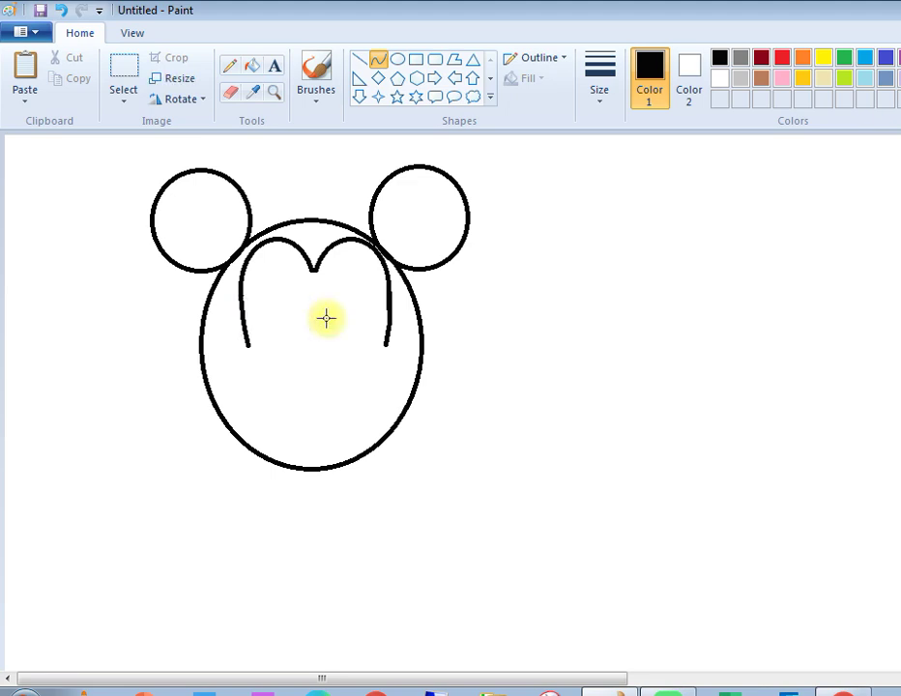
{"action": "left_click_drag", "start_coordinate": [388, 282], "coordinate": [381, 346]}
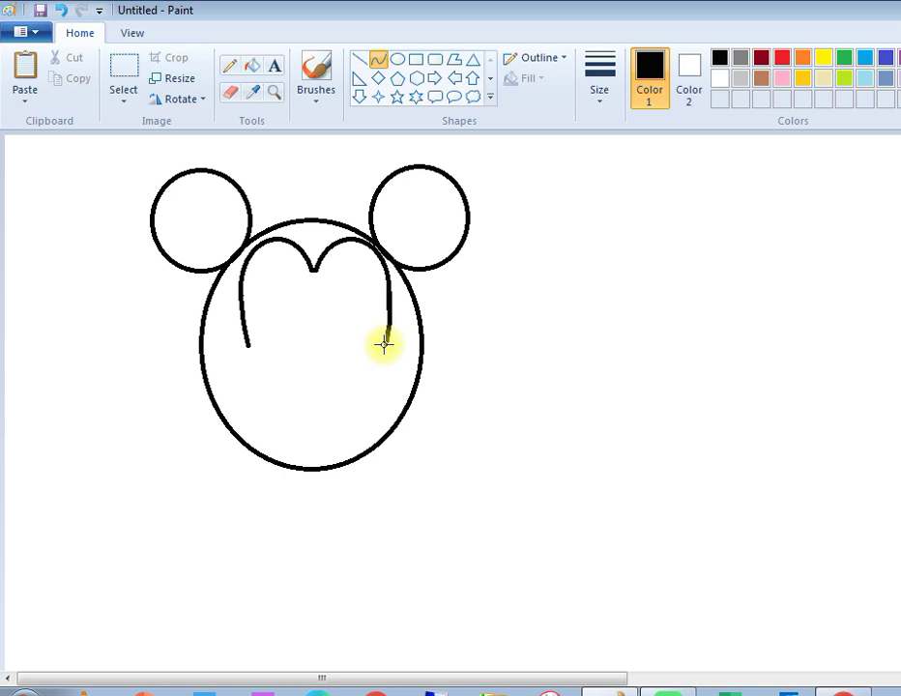
{"action": "left_click", "coordinate": [233, 93]}
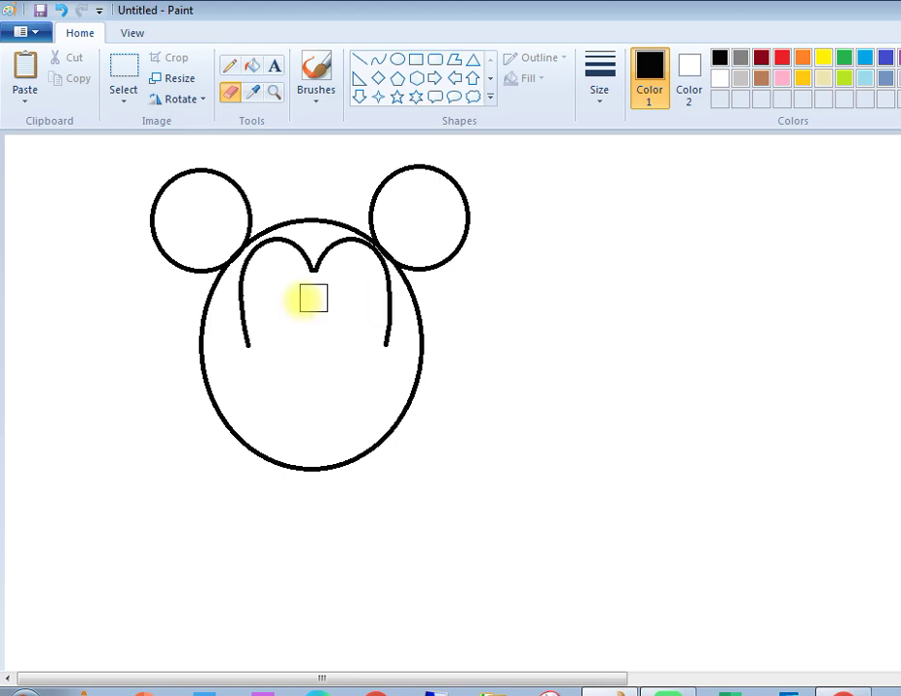
Draw a short upward-bowed curve from the right arch's lower end to the head's right edge and erase the overshoot at the corner.
{"action": "left_click", "coordinate": [378, 61]}
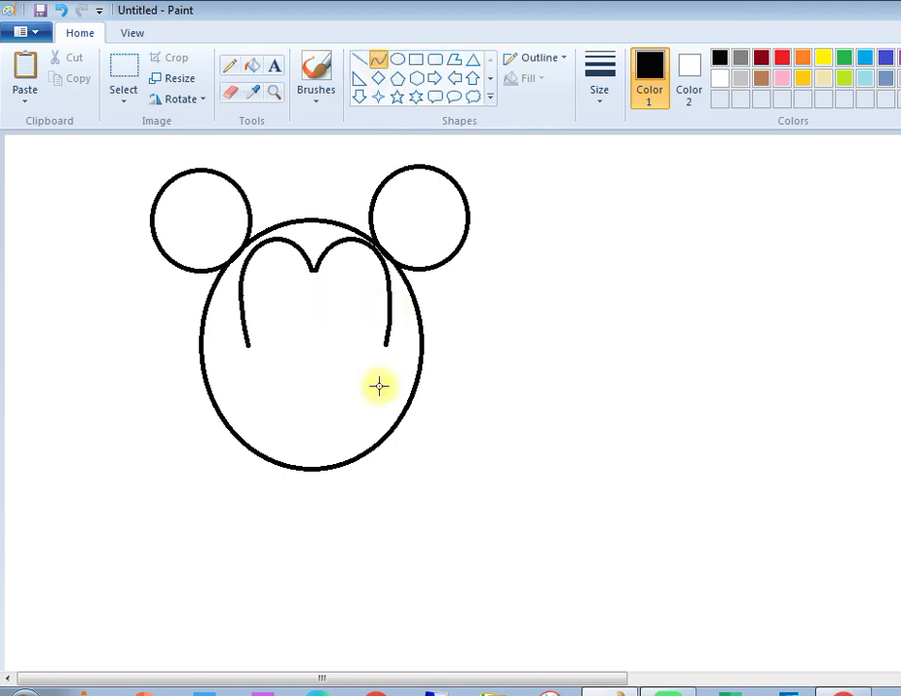
{"action": "mouse_move", "coordinate": [383, 342]}
{"action": "left_mouse_down"}
{"action": "mouse_move", "coordinate": [421, 345]}
{"action": "mouse_move", "coordinate": [419, 356]}
{"action": "left_mouse_up"}
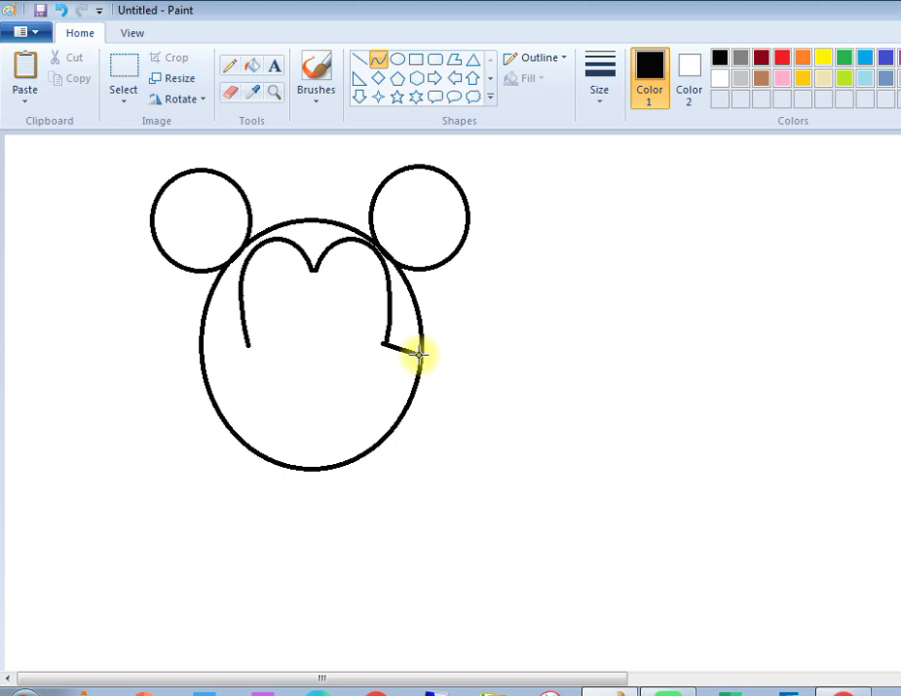
{"action": "left_click_drag", "start_coordinate": [419, 355], "coordinate": [419, 364]}
{"action": "left_click", "coordinate": [229, 92]}
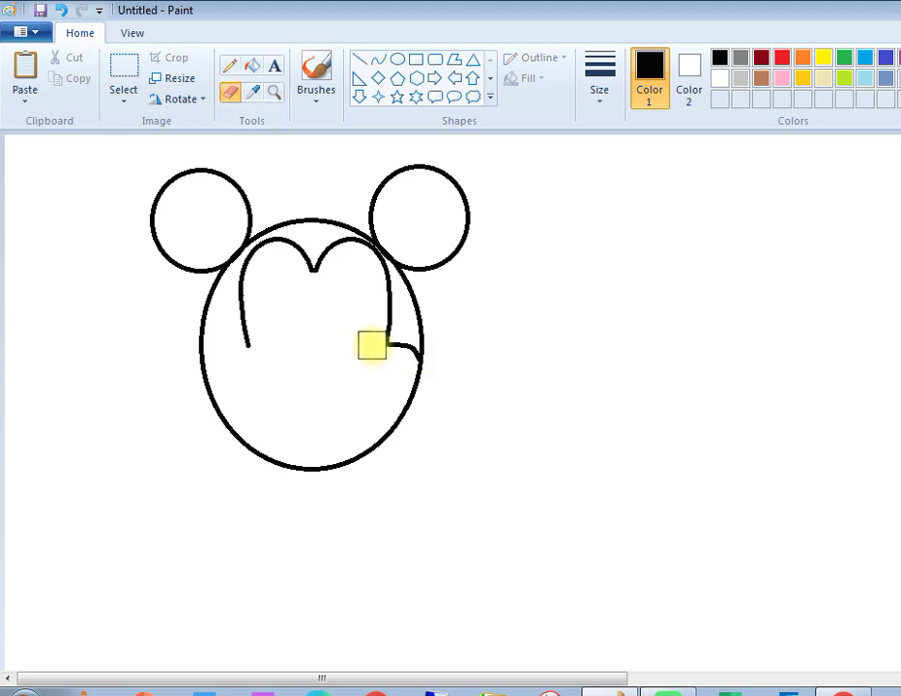
{"action": "left_click", "coordinate": [369, 344]}
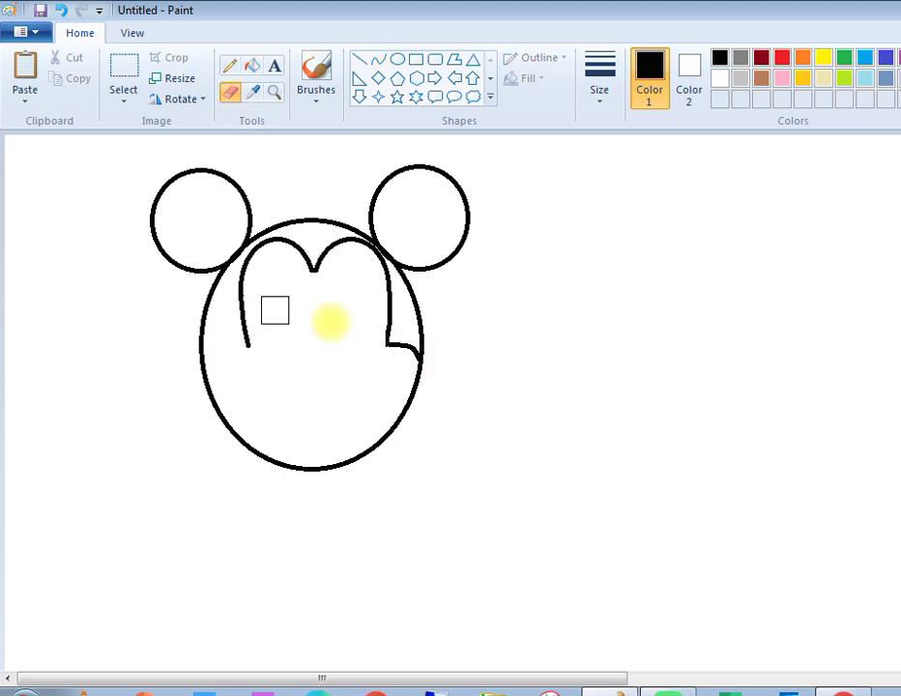
Draw a matching upward-bowed curve from the left arch's lower end to the head's left edge.
{"action": "left_click", "coordinate": [377, 62]}
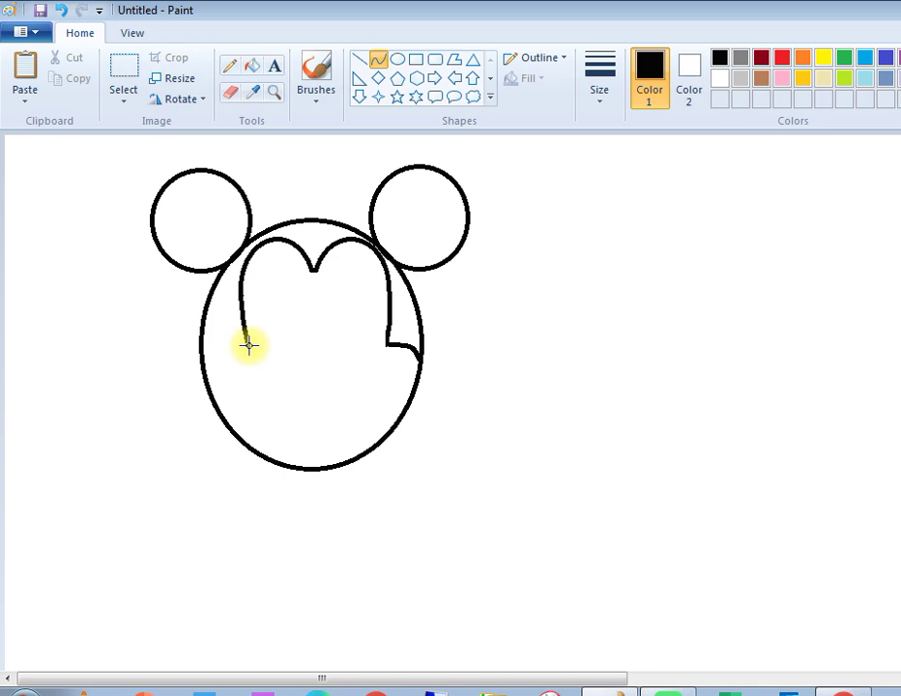
{"action": "left_click_drag", "start_coordinate": [249, 345], "coordinate": [205, 364]}
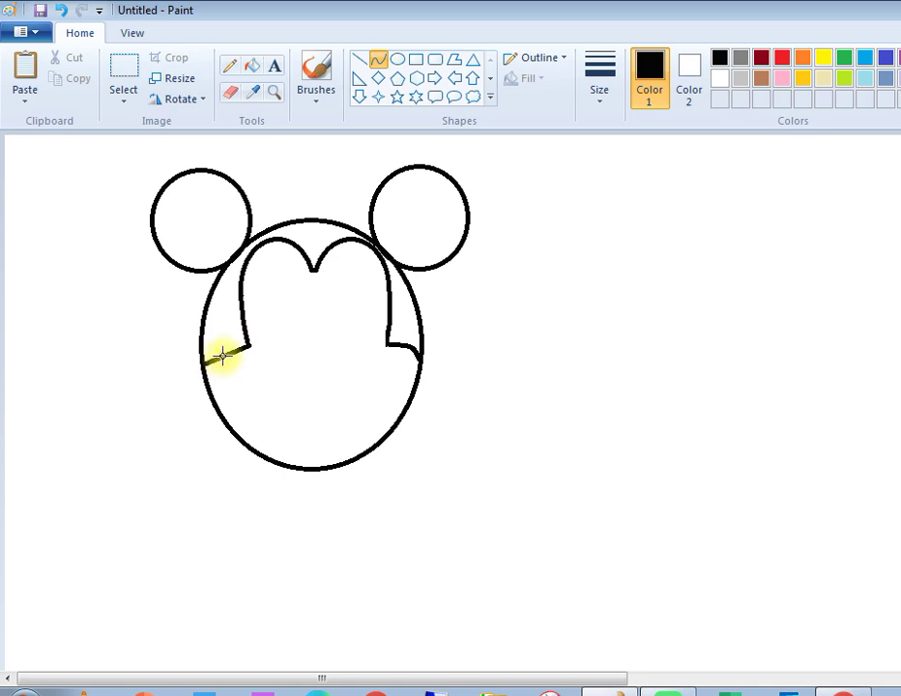
{"action": "left_click", "coordinate": [221, 352]}
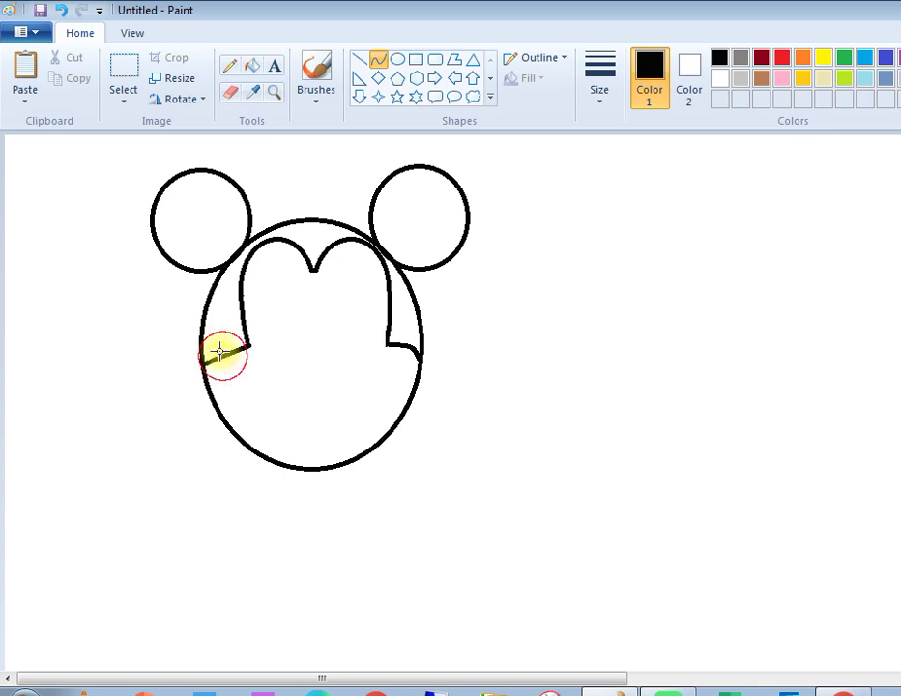
{"action": "left_click", "coordinate": [221, 346]}
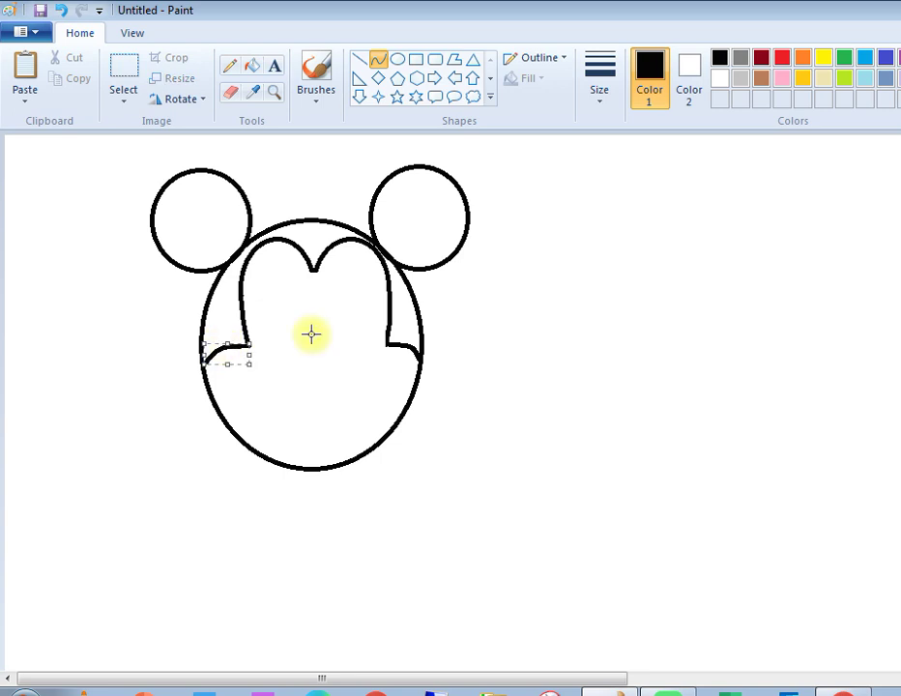
{"action": "left_click", "coordinate": [311, 335]}
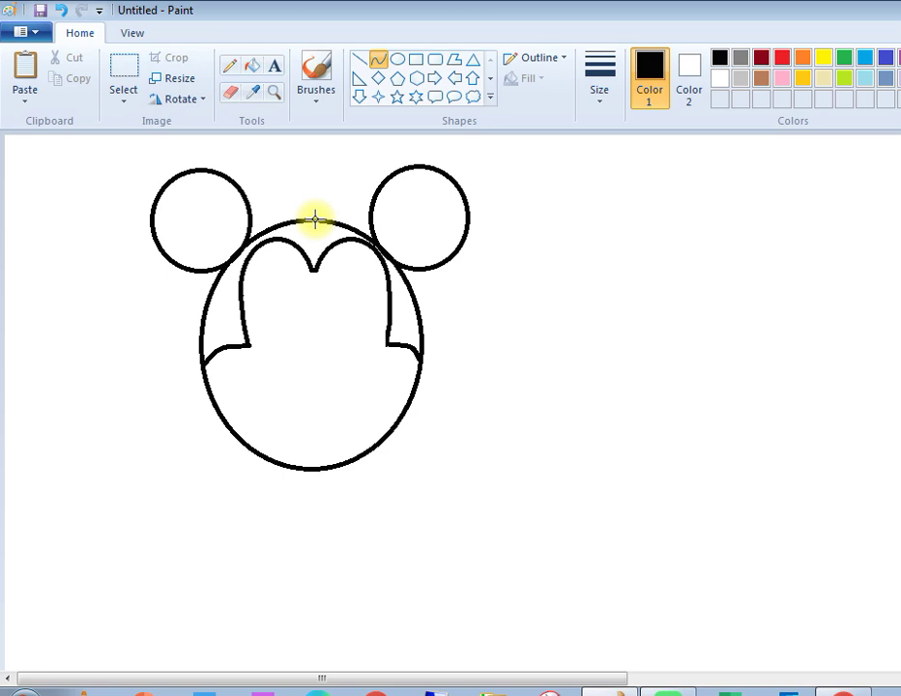
Draw a narrow upright oval for the left eye inside the left arch and adjust its height and position.
{"action": "left_click", "coordinate": [398, 59]}
{"action": "left_click_drag", "start_coordinate": [268, 276], "coordinate": [305, 353]}
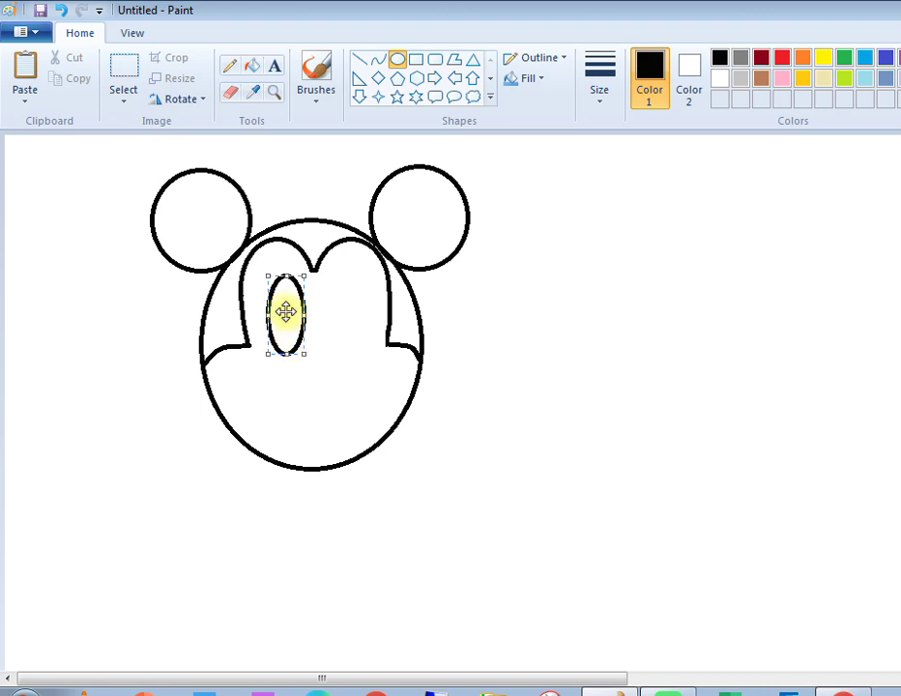
{"action": "left_click_drag", "start_coordinate": [286, 311], "coordinate": [282, 298]}
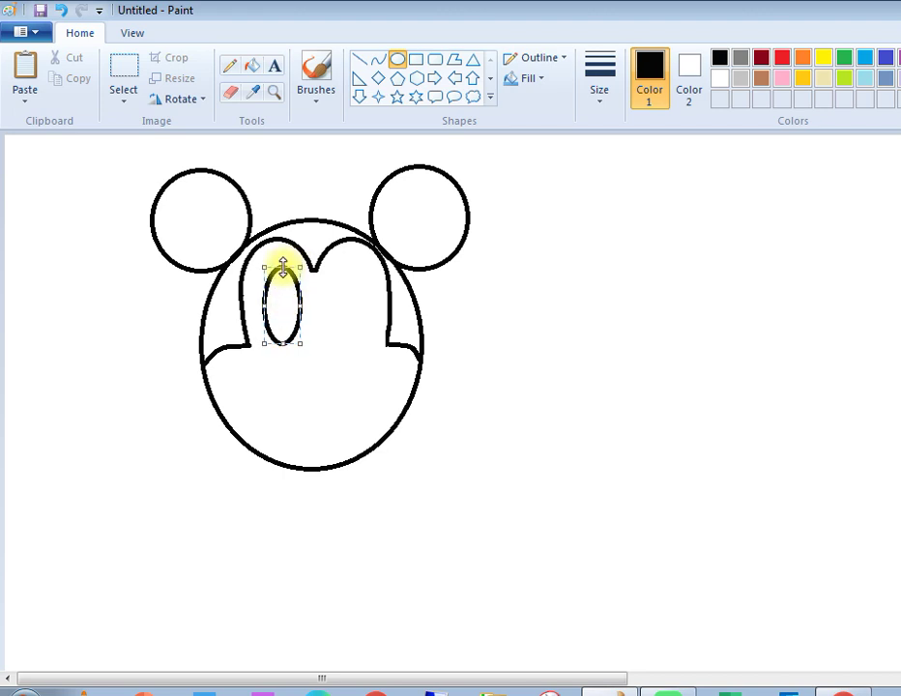
{"action": "left_click_drag", "start_coordinate": [281, 267], "coordinate": [282, 272]}
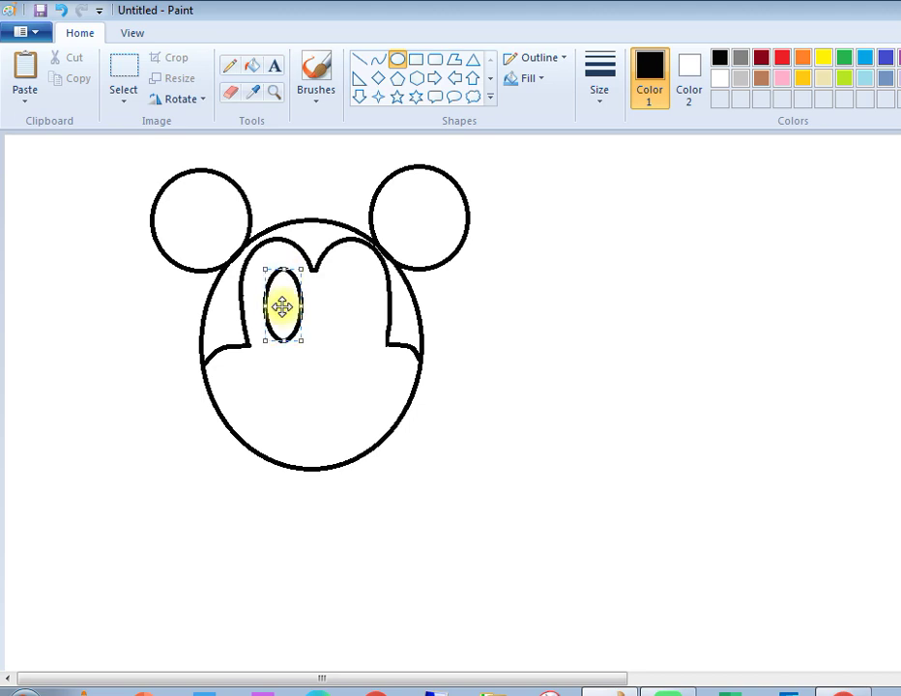
{"action": "left_click_drag", "start_coordinate": [282, 306], "coordinate": [282, 305]}
{"action": "left_click", "coordinate": [293, 360]}
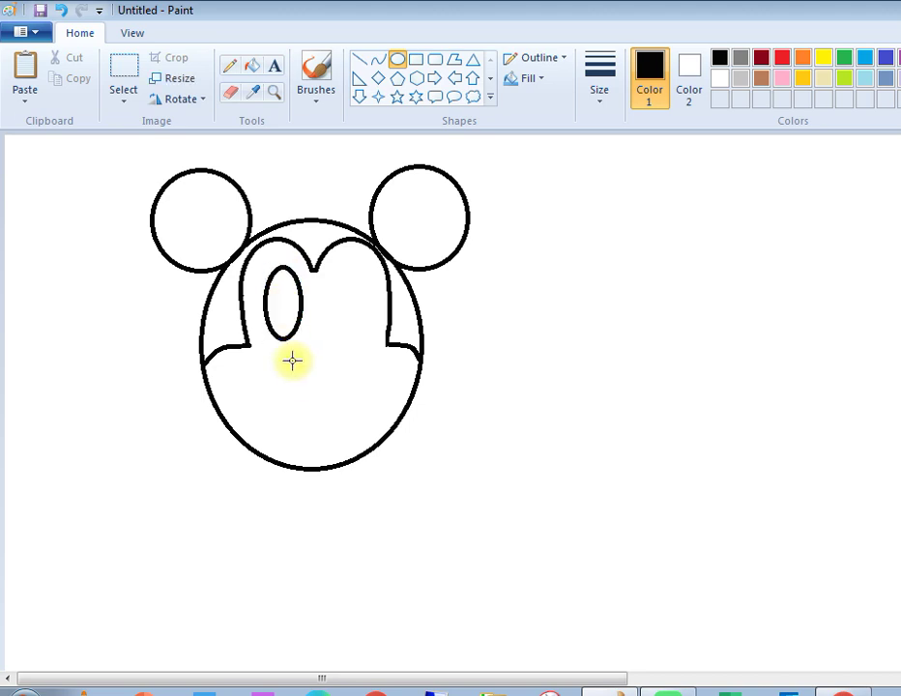
Duplicate the left eye oval and place the copy level beside it inside the right arch as the right eye.
{"action": "left_click", "coordinate": [122, 82]}
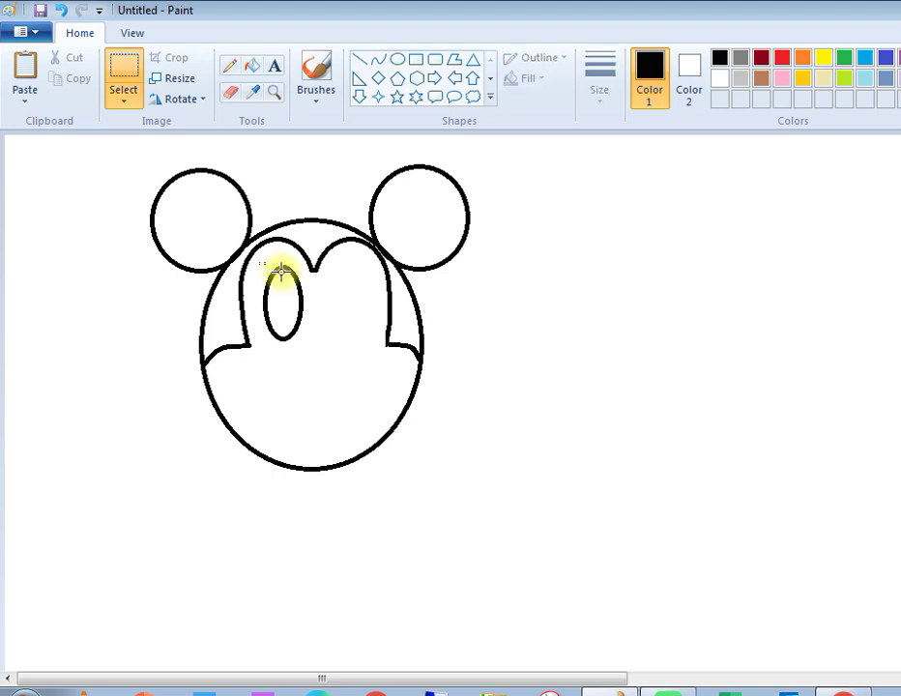
{"action": "left_click_drag", "start_coordinate": [280, 271], "coordinate": [307, 346]}
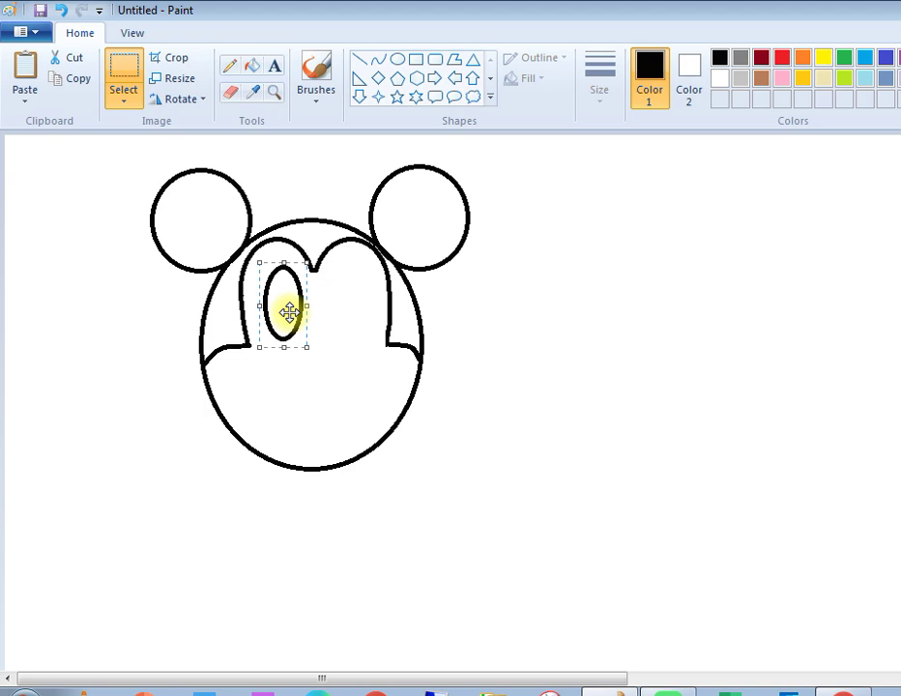
{"action": "left_click_drag", "start_coordinate": [289, 311], "coordinate": [346, 302]}
{"action": "key", "text": "Escape"}
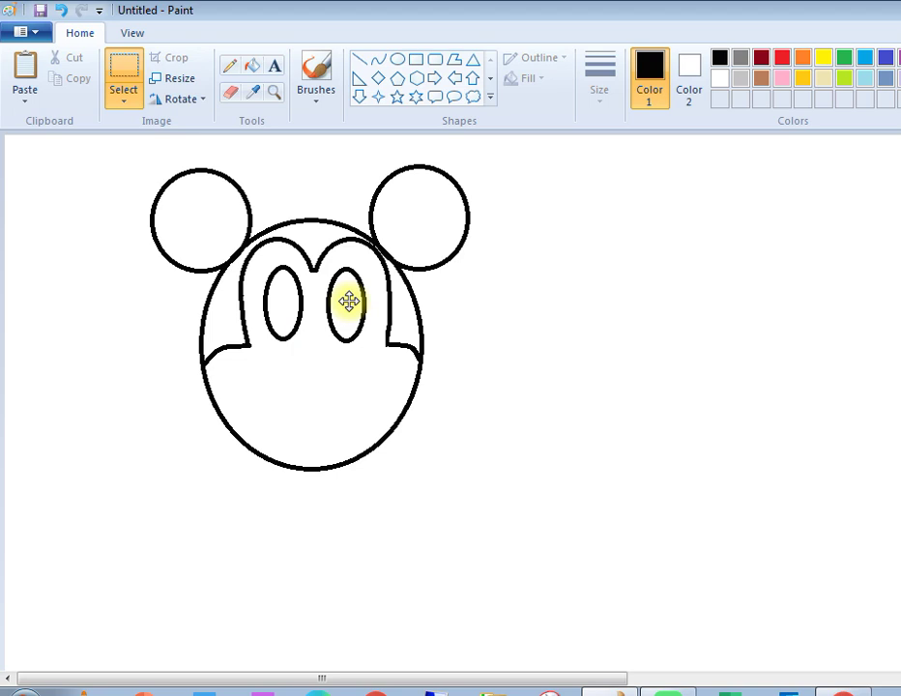
{"action": "left_click_drag", "start_coordinate": [349, 302], "coordinate": [350, 297]}
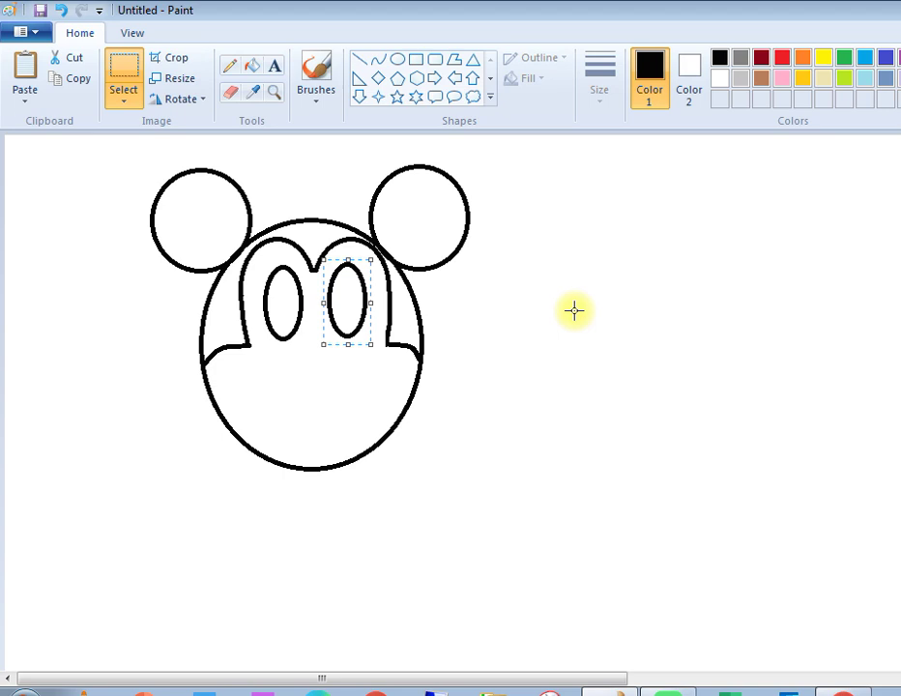
Draw a small flat oval for the nose centred just below the eyes and nudge it slightly upward.
{"action": "left_click", "coordinate": [574, 310]}
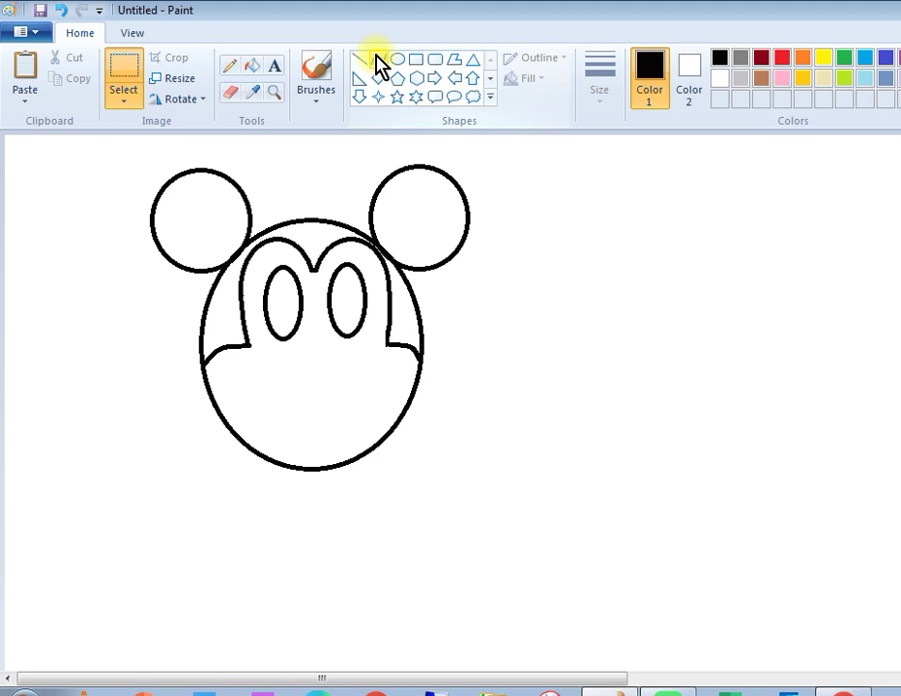
{"action": "left_click", "coordinate": [397, 59]}
{"action": "left_click_drag", "start_coordinate": [283, 359], "coordinate": [349, 390]}
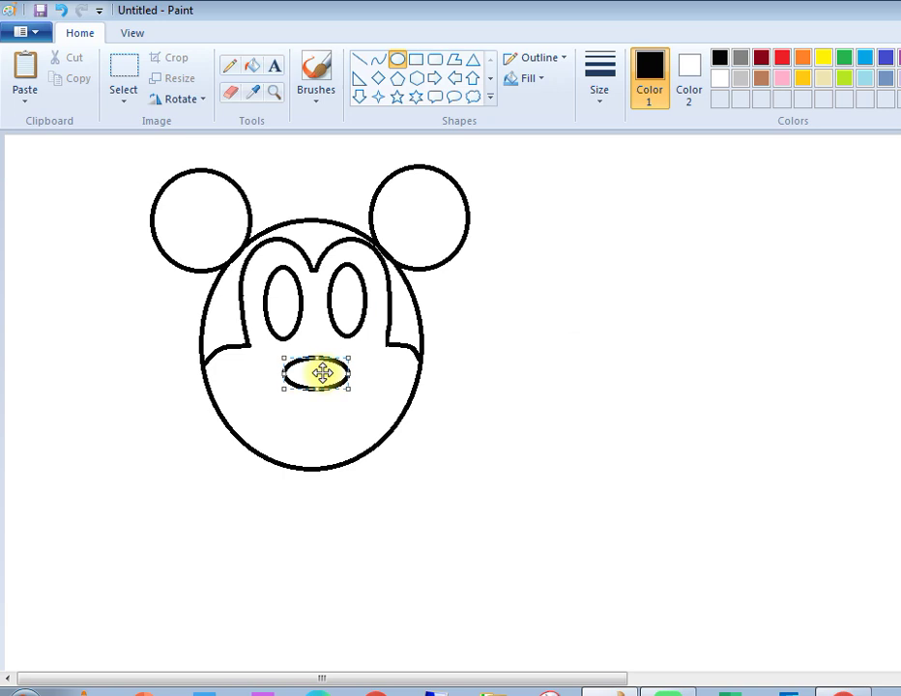
{"action": "left_click_drag", "start_coordinate": [316, 389], "coordinate": [324, 385]}
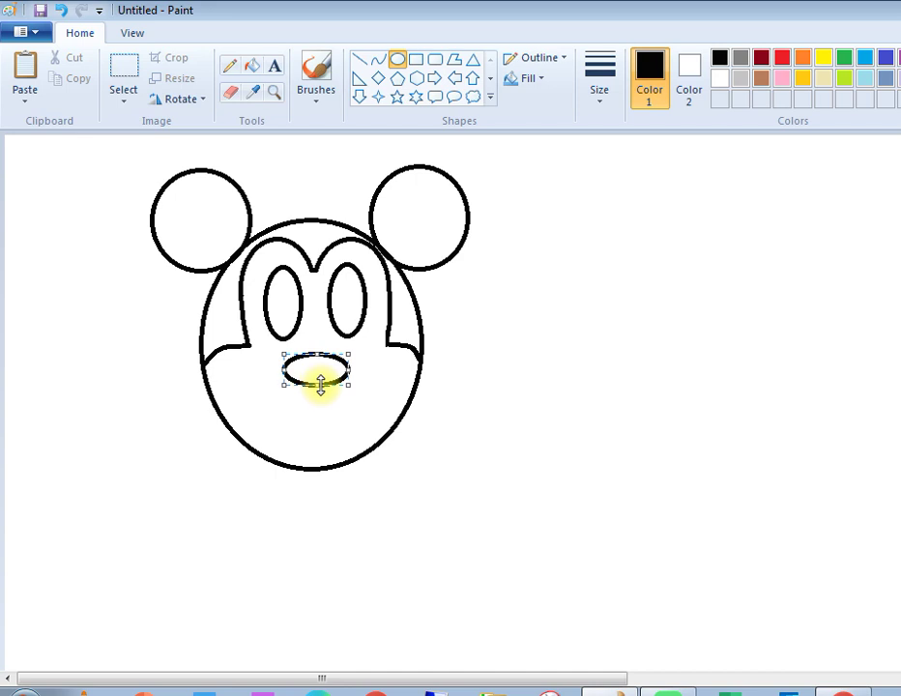
{"action": "left_click", "coordinate": [290, 342]}
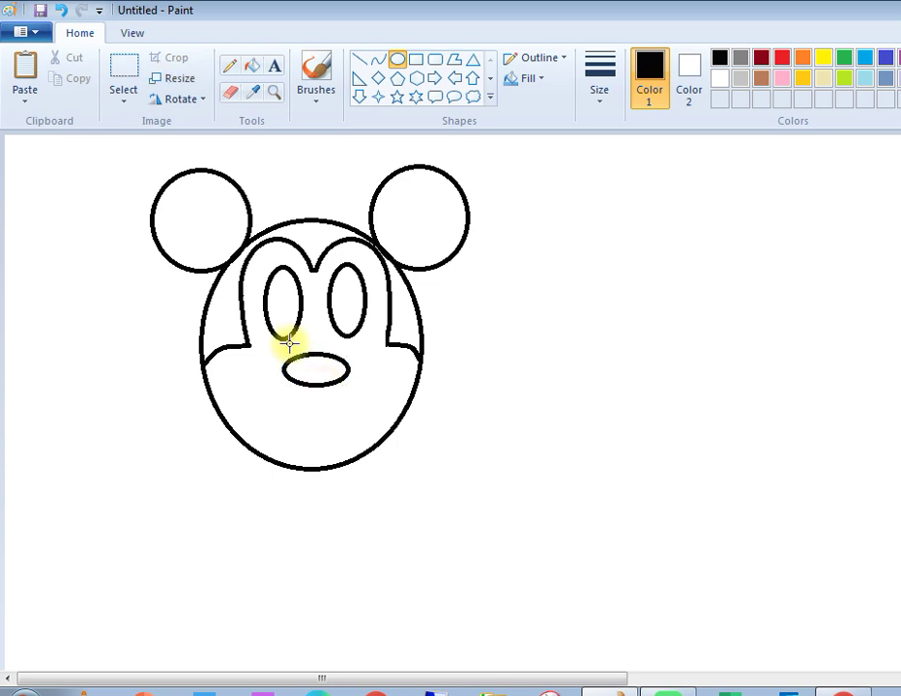
Draw a slightly larger oval around the nose oval and fill the inner oval with black.
{"action": "left_click_drag", "start_coordinate": [288, 345], "coordinate": [327, 363]}
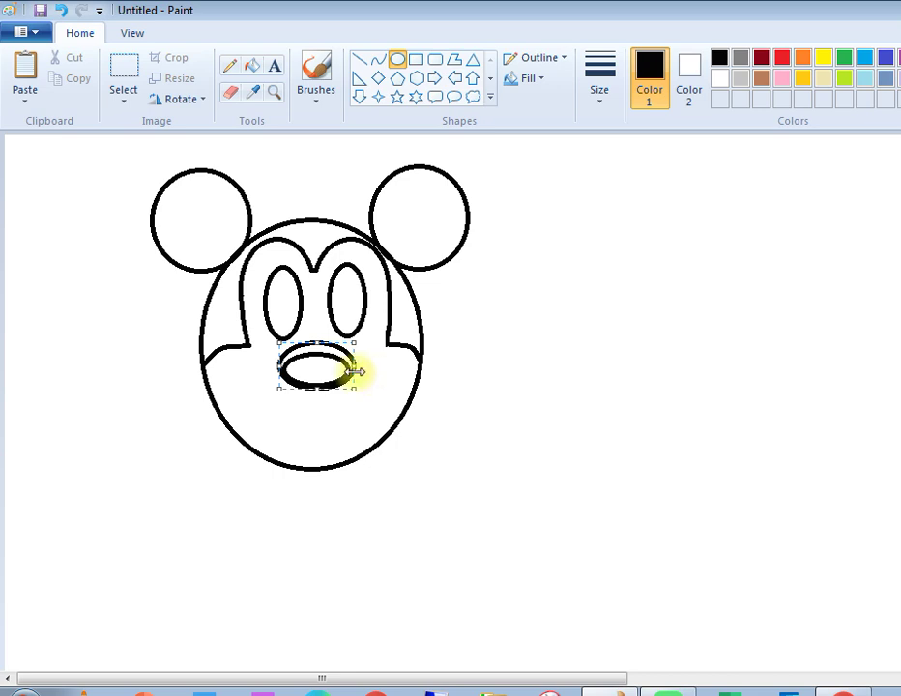
{"action": "left_click", "coordinate": [510, 356]}
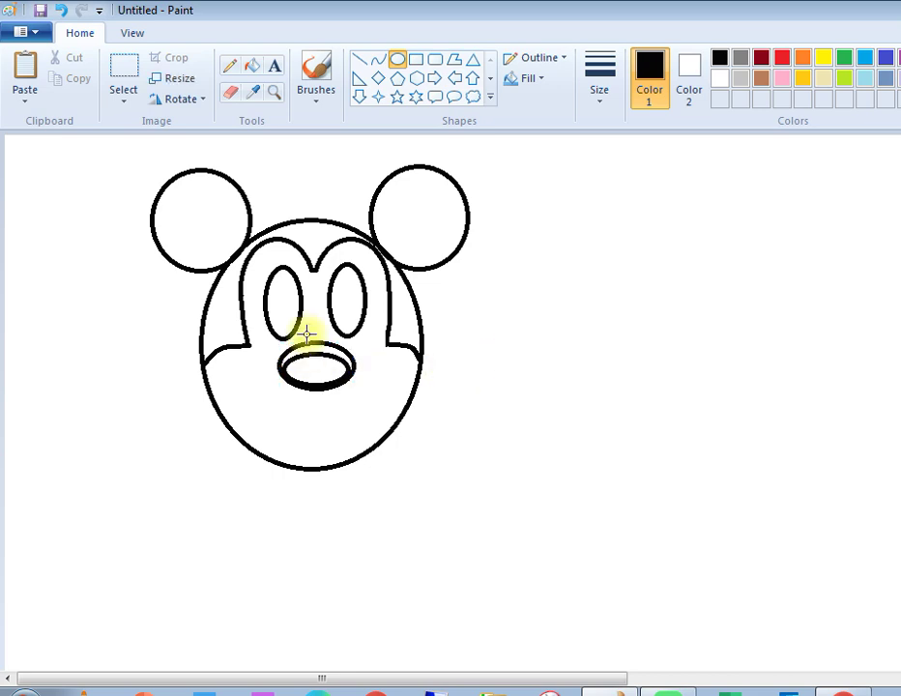
{"action": "left_click", "coordinate": [253, 65]}
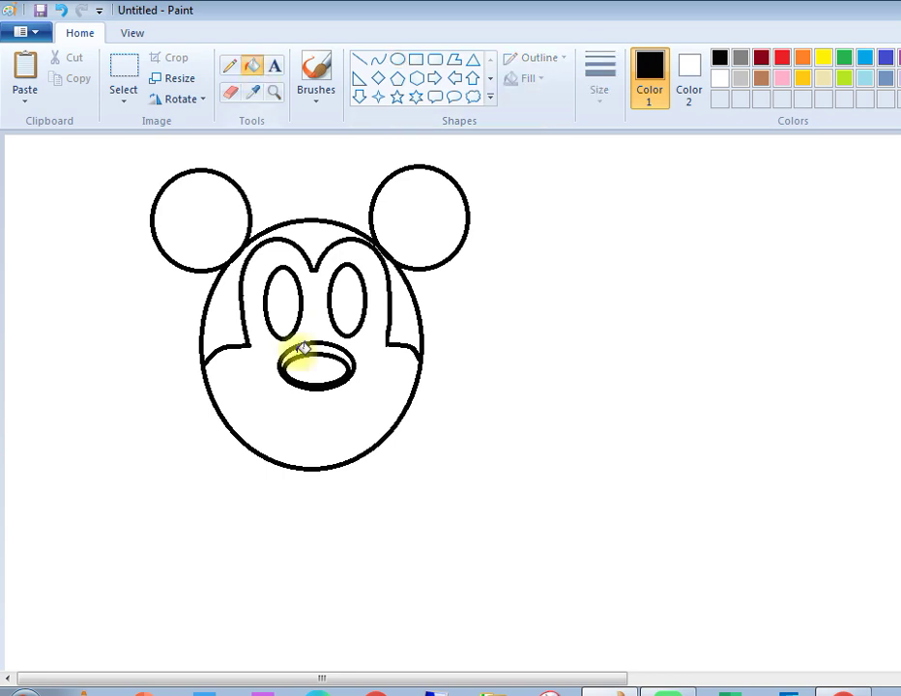
{"action": "left_click", "coordinate": [307, 366]}
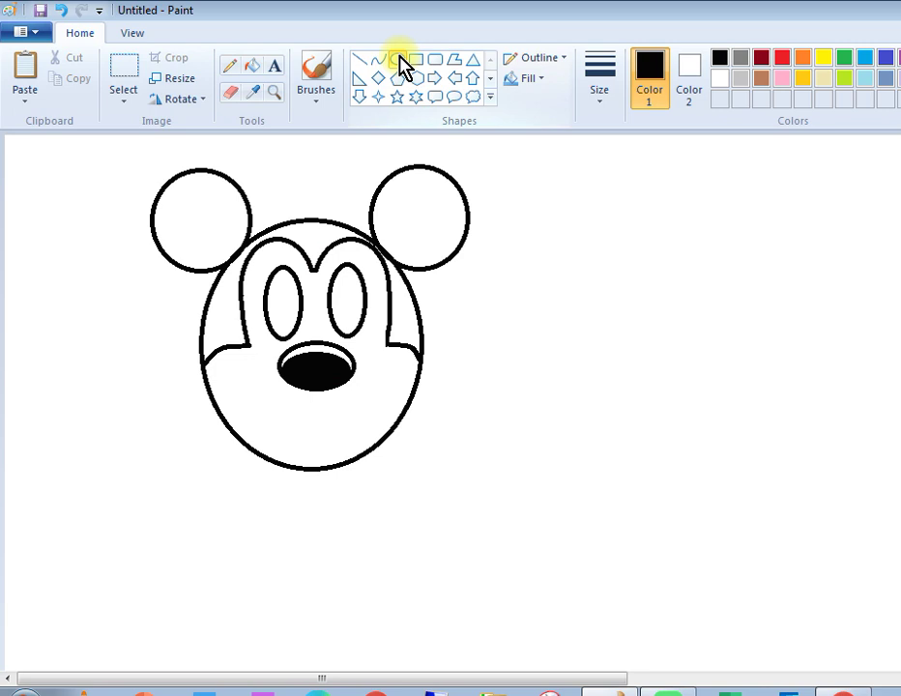
Draw a small circular pupil at the bottom of each eye oval, adjusting their positions to sit level.
{"action": "left_click", "coordinate": [398, 59]}
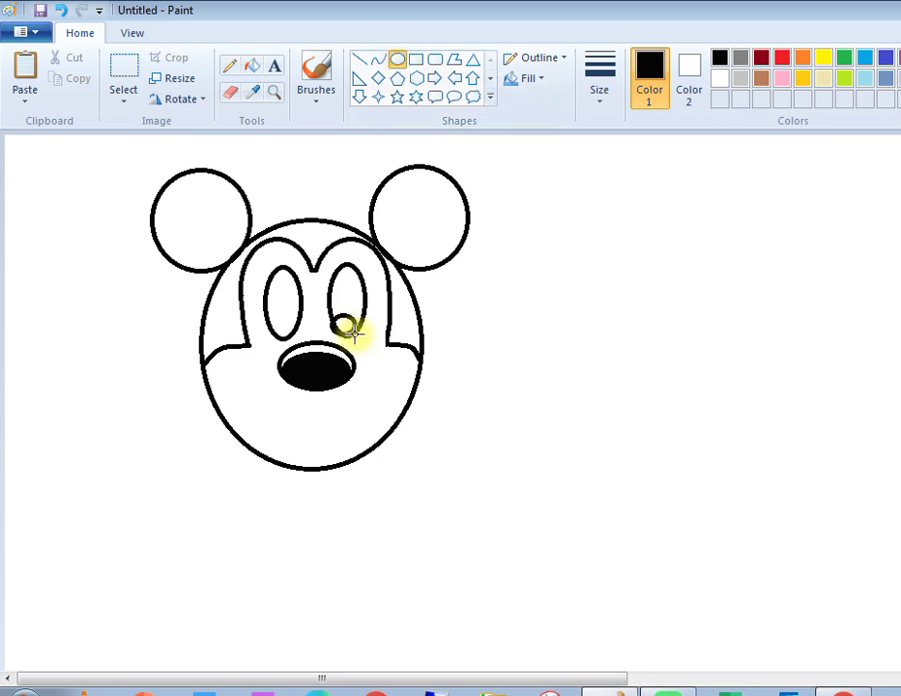
{"action": "left_click_drag", "start_coordinate": [354, 333], "coordinate": [353, 332]}
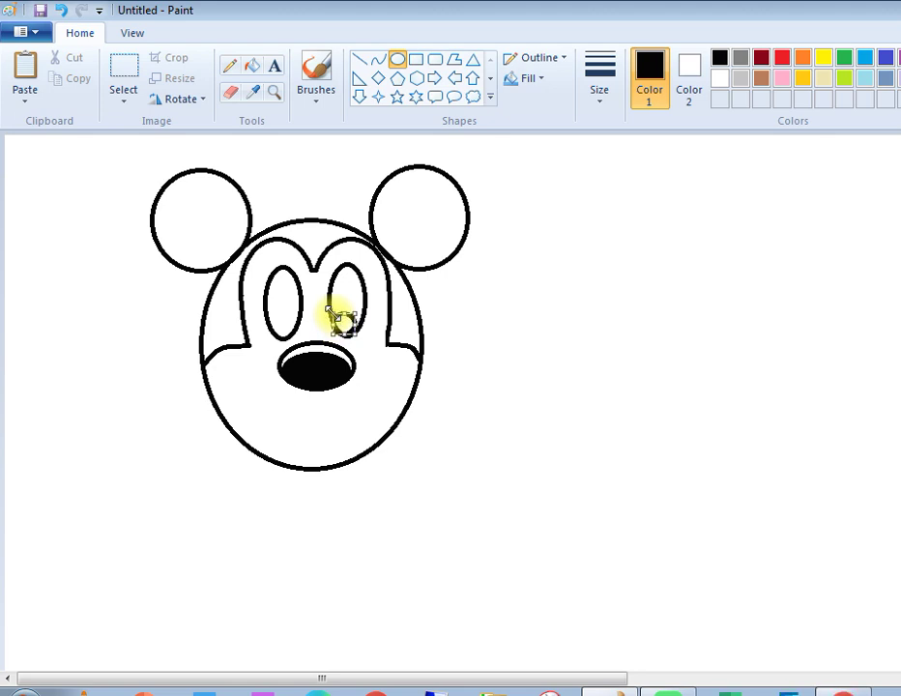
{"action": "left_click", "coordinate": [310, 317]}
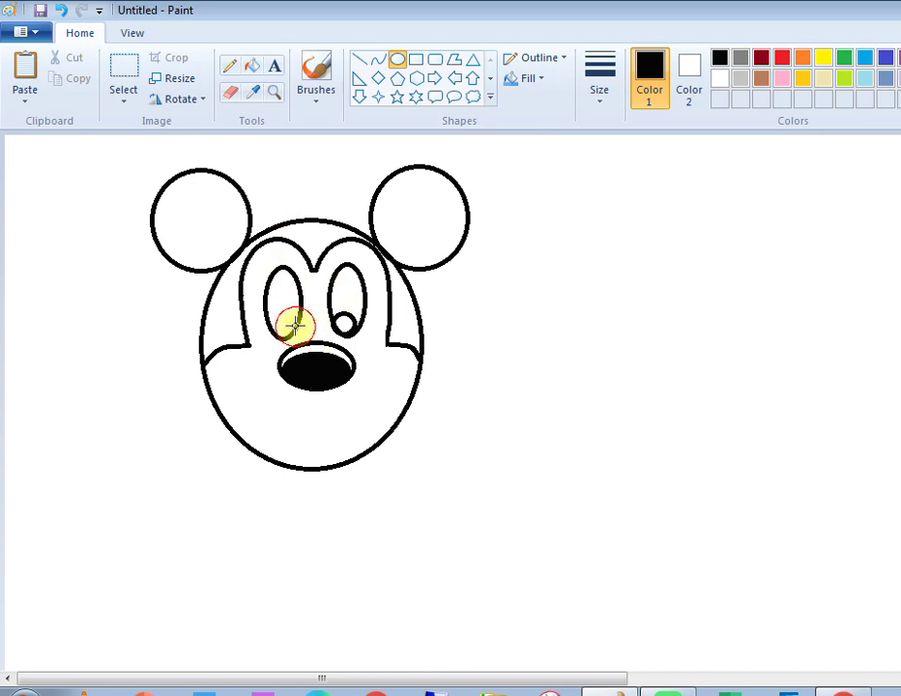
{"action": "mouse_move", "coordinate": [294, 324]}
{"action": "left_mouse_down"}
{"action": "mouse_move", "coordinate": [273, 306]}
{"action": "mouse_move", "coordinate": [286, 327]}
{"action": "left_mouse_up"}
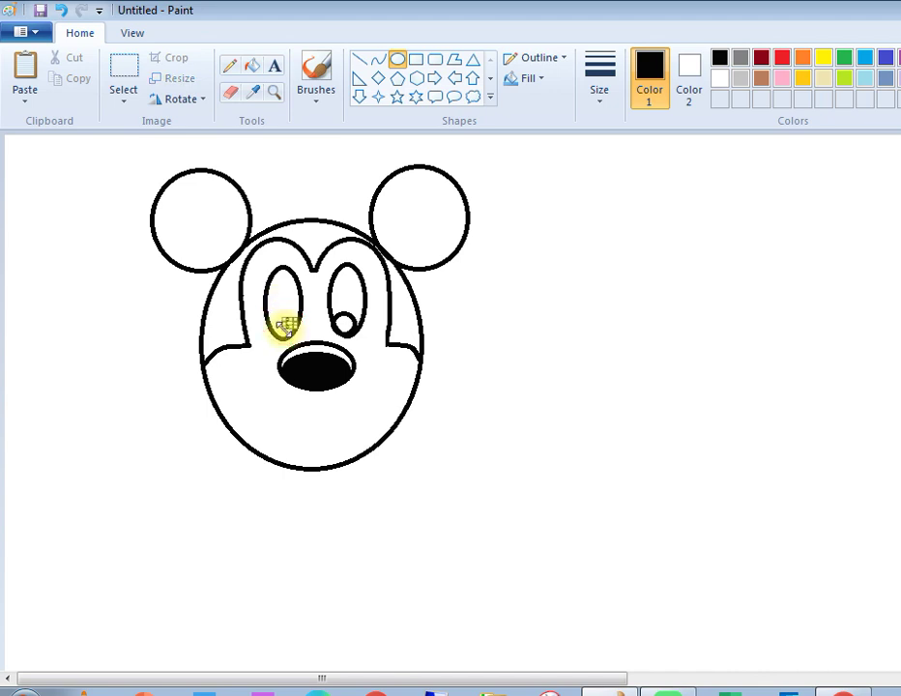
{"action": "mouse_move", "coordinate": [286, 326]}
{"action": "left_mouse_down"}
{"action": "mouse_move", "coordinate": [282, 284]}
{"action": "mouse_move", "coordinate": [282, 311]}
{"action": "left_mouse_up"}
{"action": "left_click", "coordinate": [117, 305]}
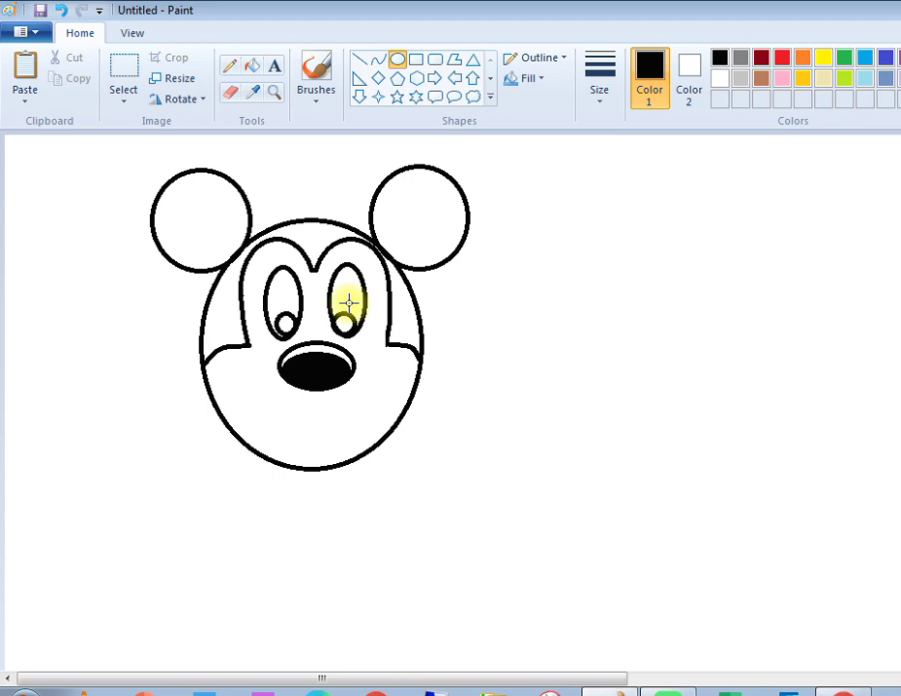
Fill both pupils with black.
{"action": "left_click", "coordinate": [252, 65]}
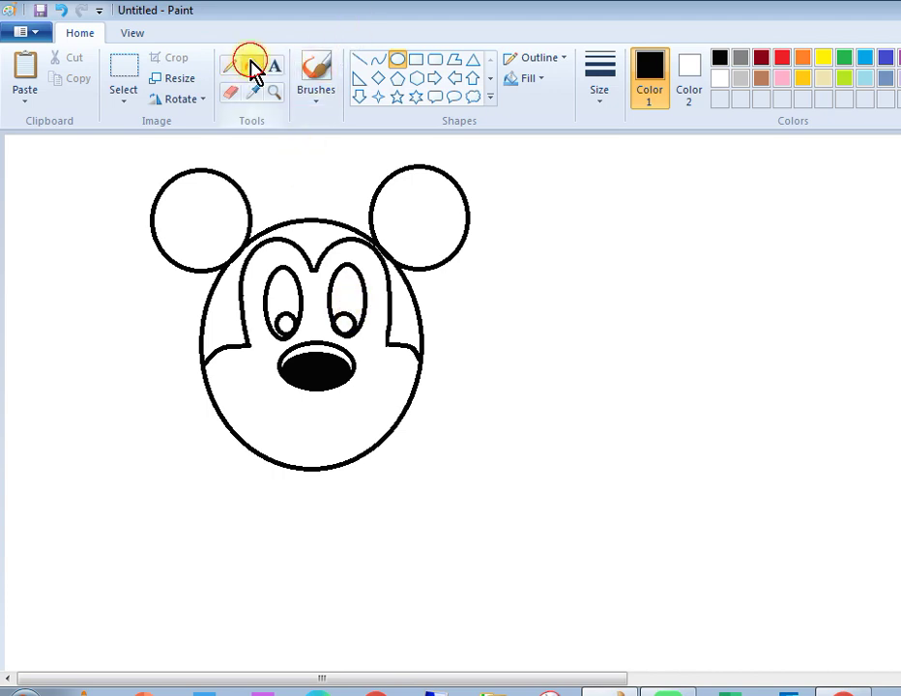
{"action": "left_click", "coordinate": [286, 323]}
{"action": "left_click", "coordinate": [345, 319]}
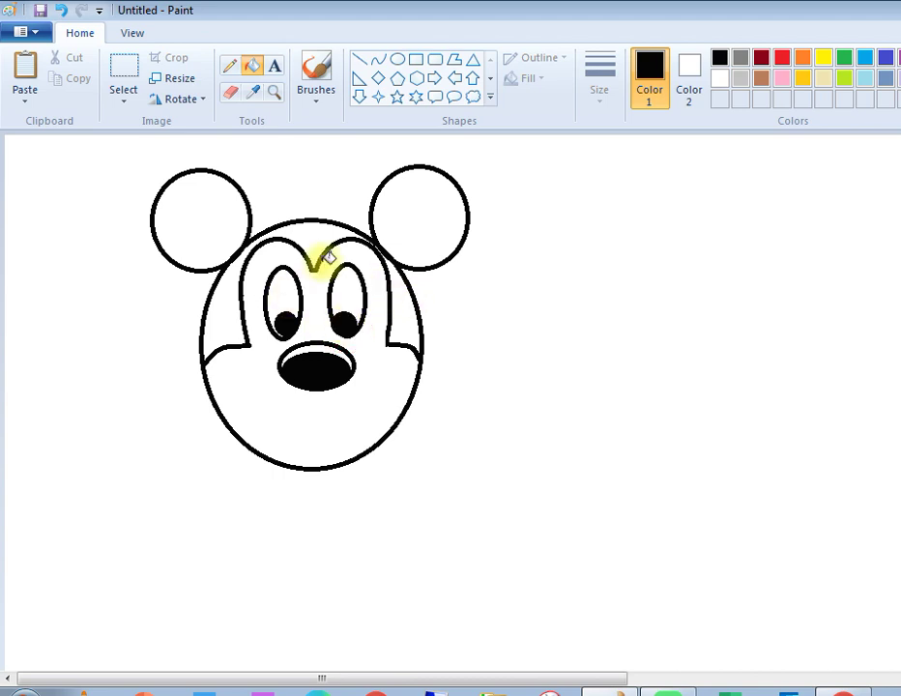
Draw a wide downward-bowed smile curve beneath the nose, spanning most of the lower face.
{"action": "left_click", "coordinate": [380, 66]}
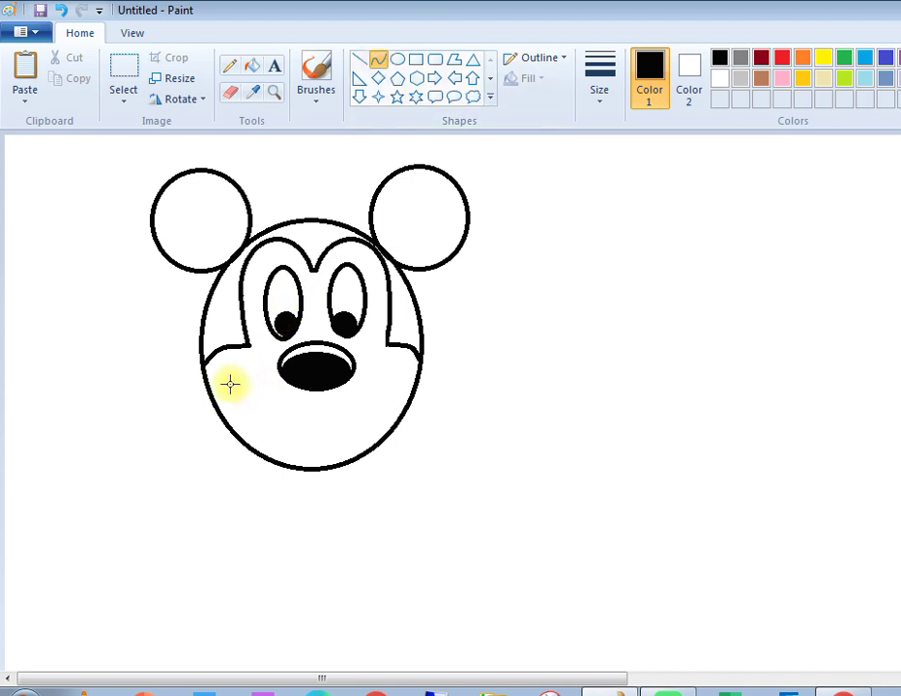
{"action": "mouse_move", "coordinate": [229, 382]}
{"action": "left_mouse_down"}
{"action": "mouse_move", "coordinate": [394, 374]}
{"action": "mouse_move", "coordinate": [396, 384]}
{"action": "left_mouse_up"}
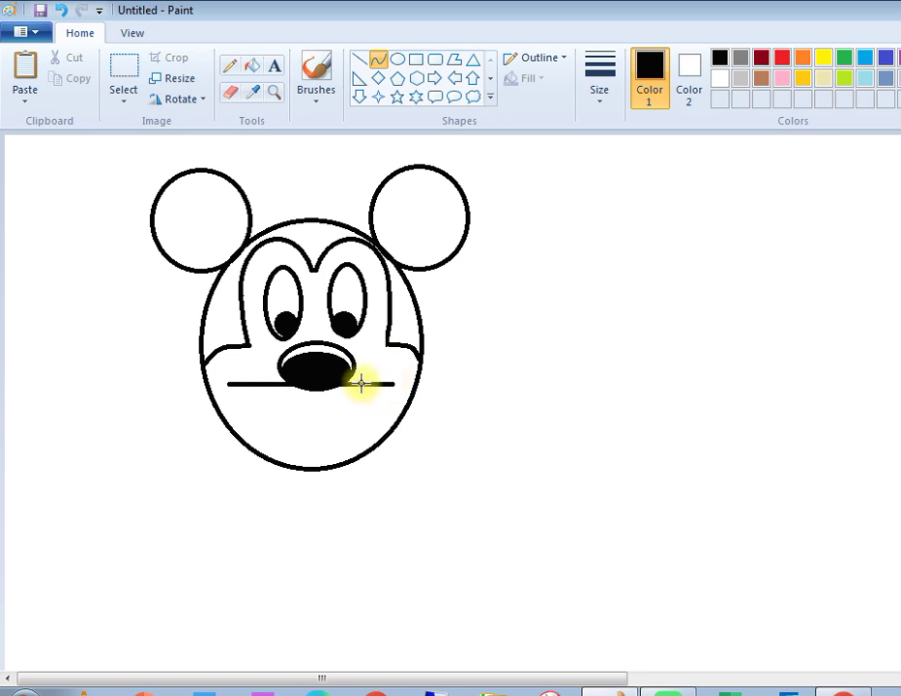
{"action": "left_click_drag", "start_coordinate": [316, 379], "coordinate": [314, 393]}
{"action": "mouse_move", "coordinate": [316, 438]}
{"action": "left_mouse_down"}
{"action": "mouse_move", "coordinate": [291, 408]}
{"action": "mouse_move", "coordinate": [327, 425]}
{"action": "left_mouse_up"}
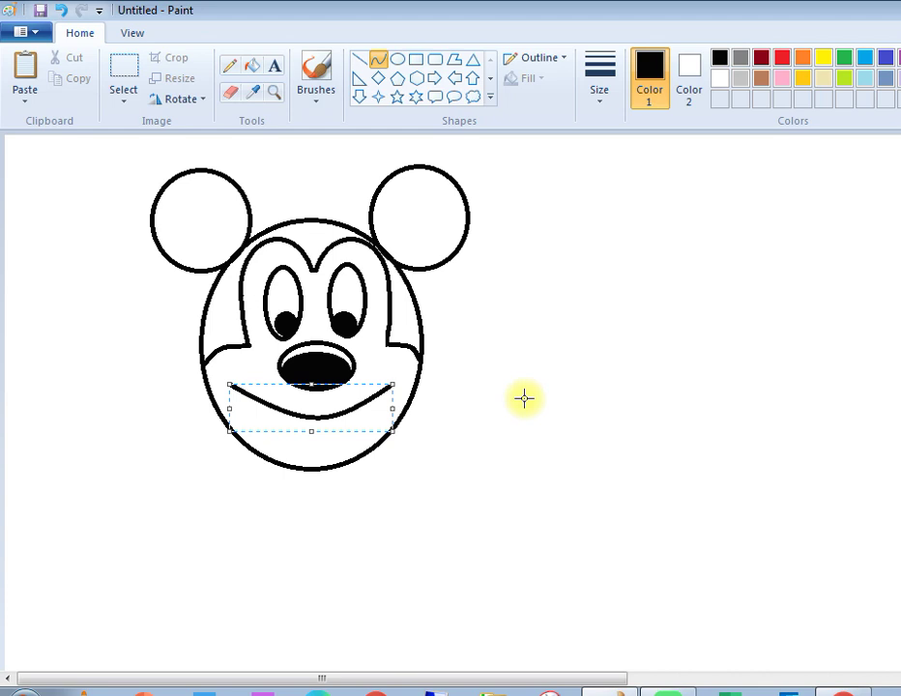
Draw a short curved crease across each end of the smile.
{"action": "left_click_drag", "start_coordinate": [382, 373], "coordinate": [400, 390]}
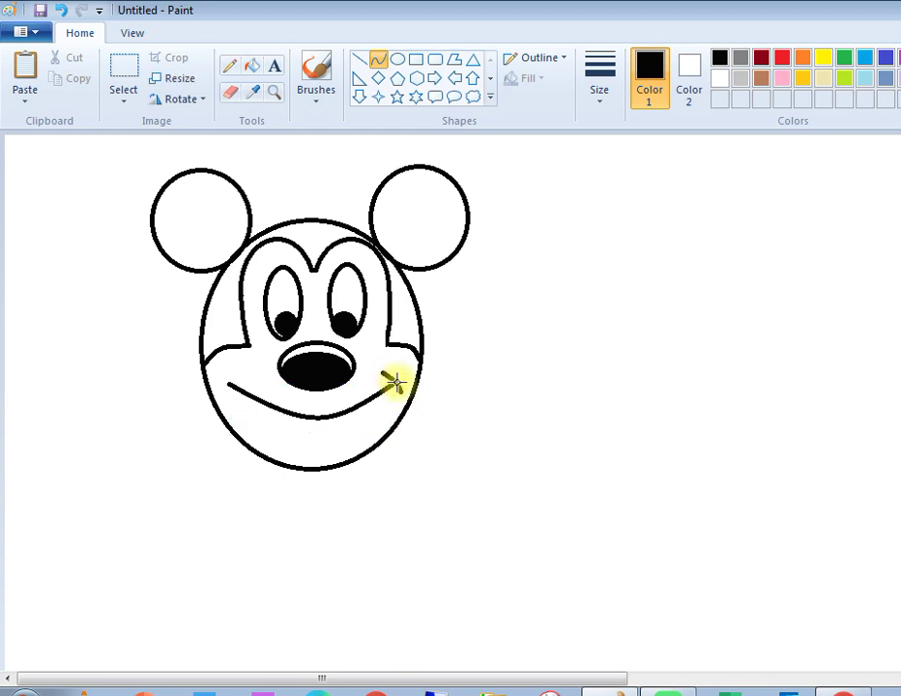
{"action": "left_click_drag", "start_coordinate": [393, 382], "coordinate": [395, 378]}
{"action": "left_click", "coordinate": [394, 378]}
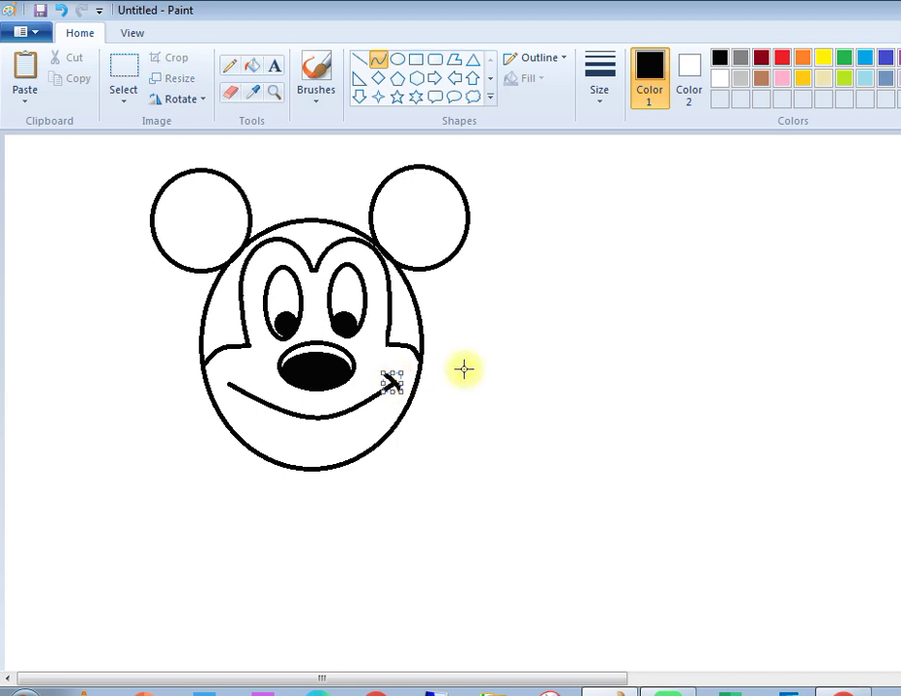
{"action": "left_click", "coordinate": [483, 364]}
{"action": "left_click_drag", "start_coordinate": [230, 387], "coordinate": [234, 369]}
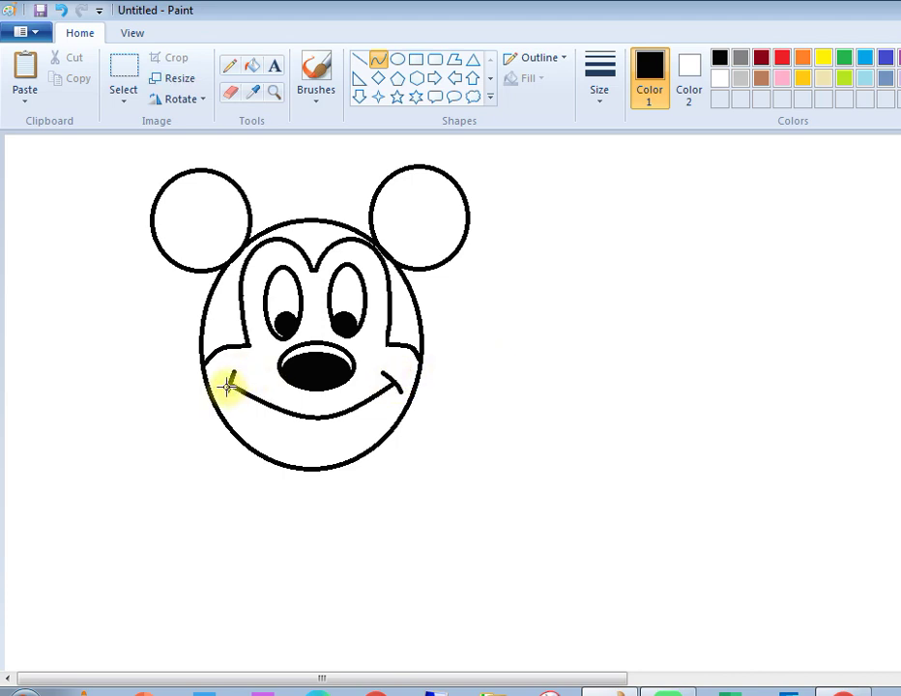
{"action": "left_click_drag", "start_coordinate": [232, 378], "coordinate": [230, 383]}
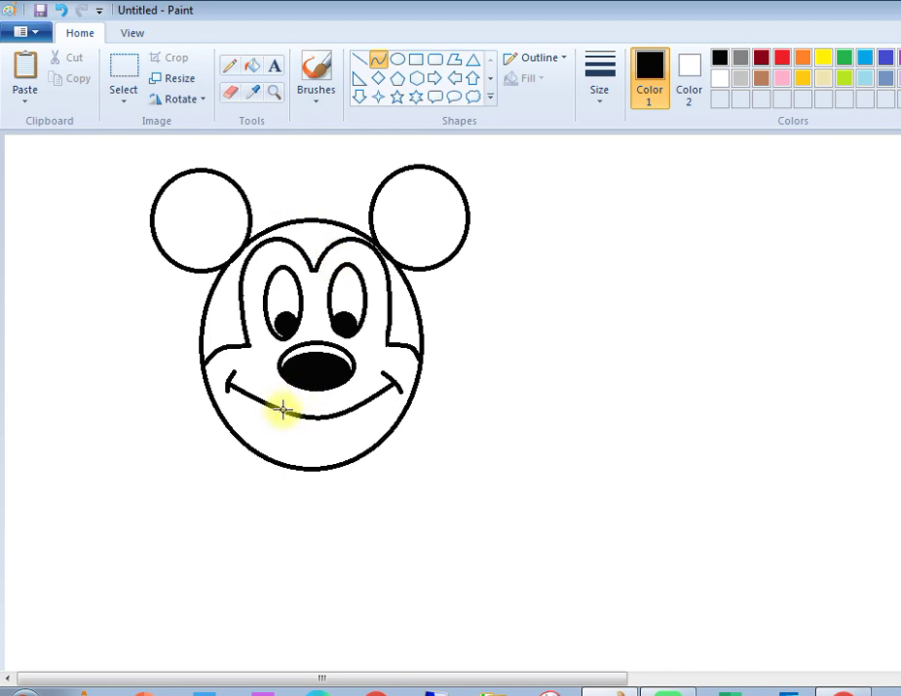
Draw a deep downward-bowed curve under the middle of the smile to form the open mouth.
{"action": "left_click_drag", "start_coordinate": [282, 410], "coordinate": [356, 410]}
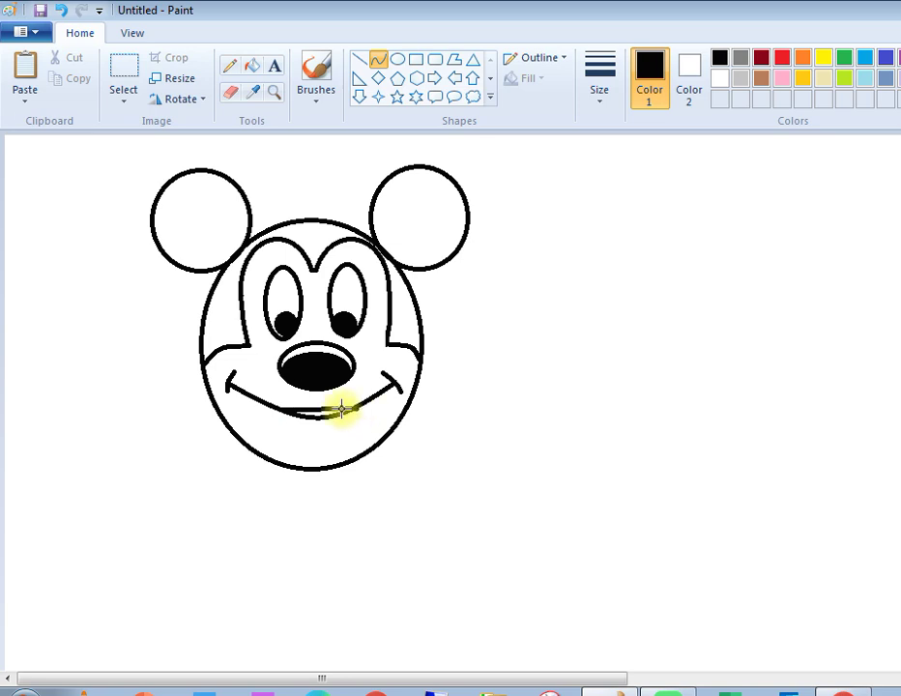
{"action": "left_click_drag", "start_coordinate": [343, 408], "coordinate": [327, 453]}
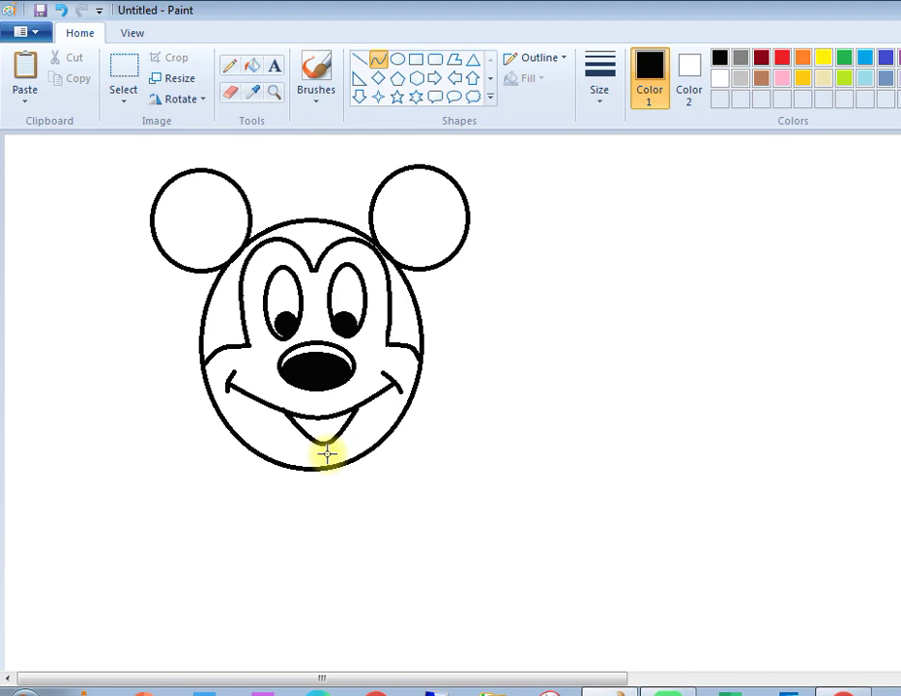
{"action": "left_click", "coordinate": [327, 456]}
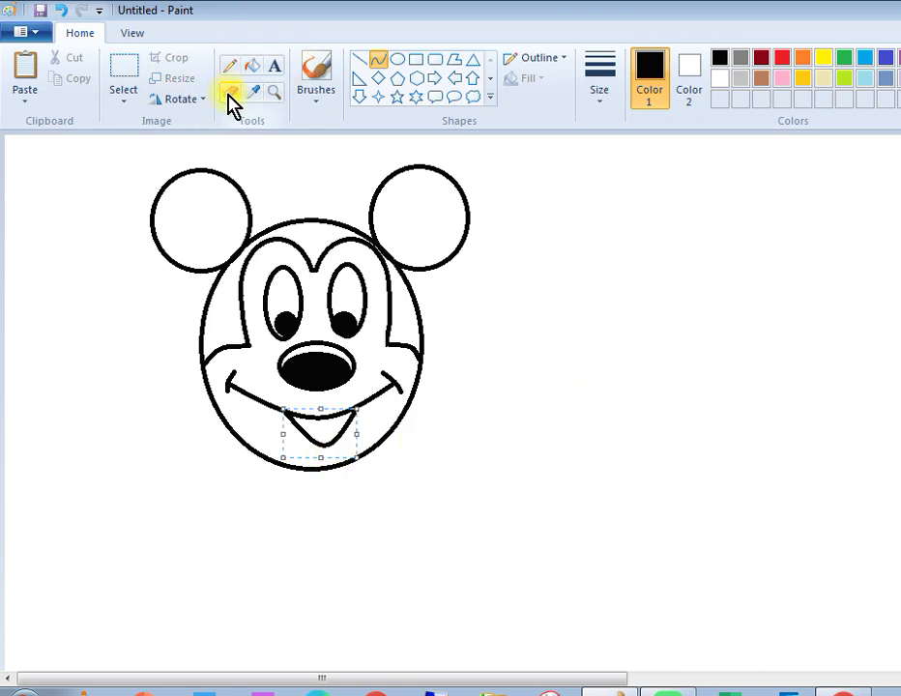
{"action": "left_click", "coordinate": [621, 359]}
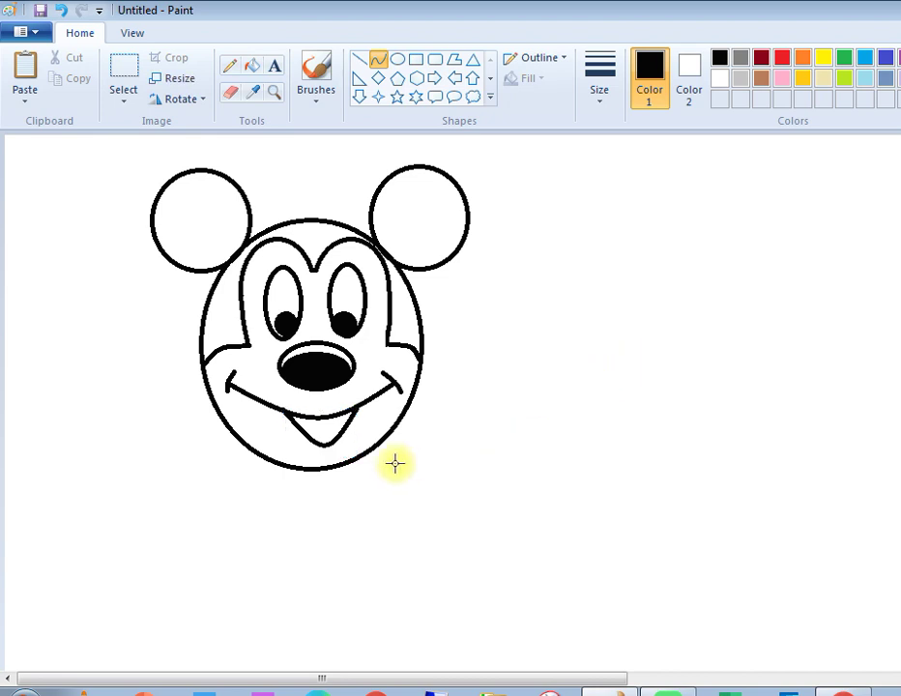
Erase the bottom section of the head outline below the mouth and replace it with a lower, downward-bowed chin curve.
{"action": "left_click", "coordinate": [231, 92]}
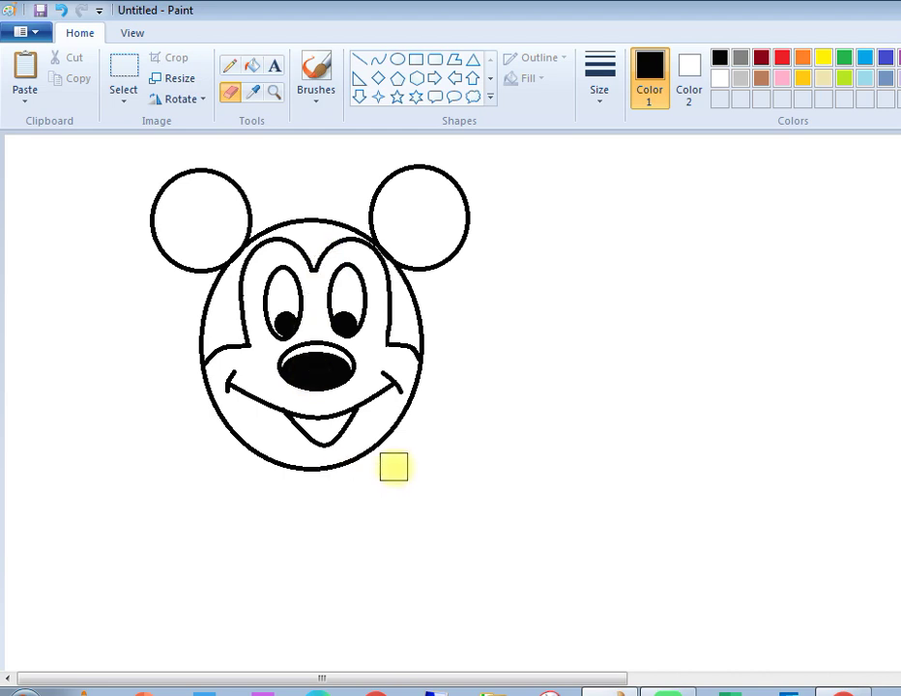
{"action": "mouse_move", "coordinate": [394, 467]}
{"action": "left_mouse_down"}
{"action": "mouse_move", "coordinate": [286, 486]}
{"action": "mouse_move", "coordinate": [306, 512]}
{"action": "mouse_move", "coordinate": [362, 471]}
{"action": "mouse_move", "coordinate": [351, 496]}
{"action": "left_mouse_up"}
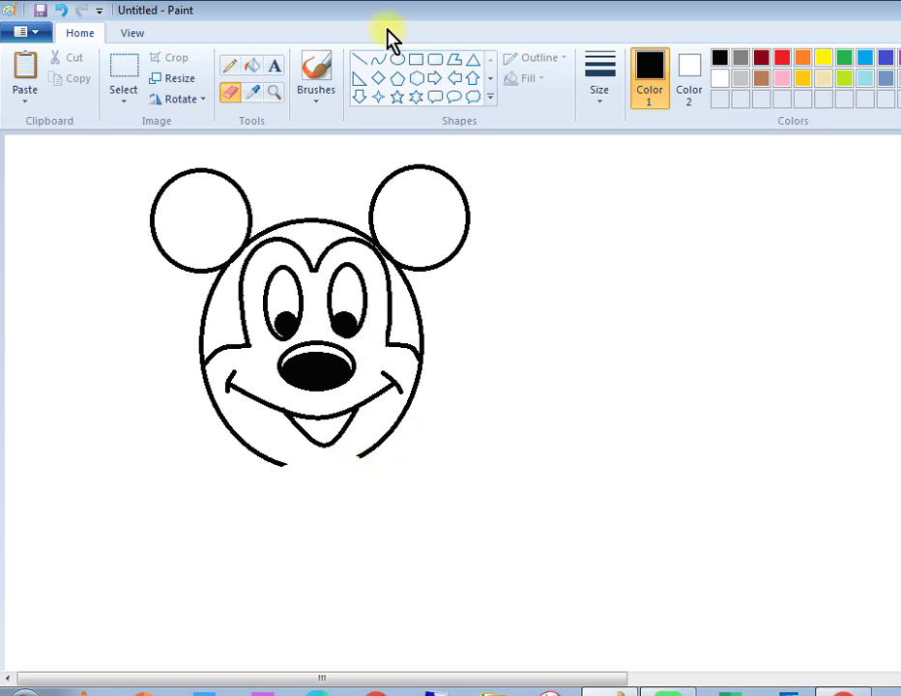
{"action": "left_click", "coordinate": [377, 60]}
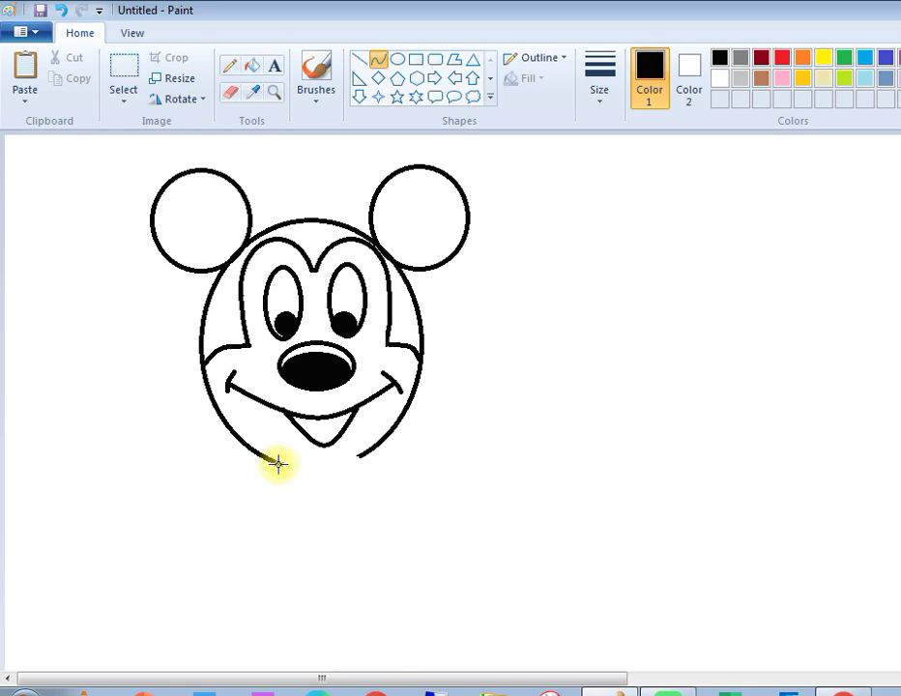
{"action": "left_click_drag", "start_coordinate": [277, 464], "coordinate": [360, 462]}
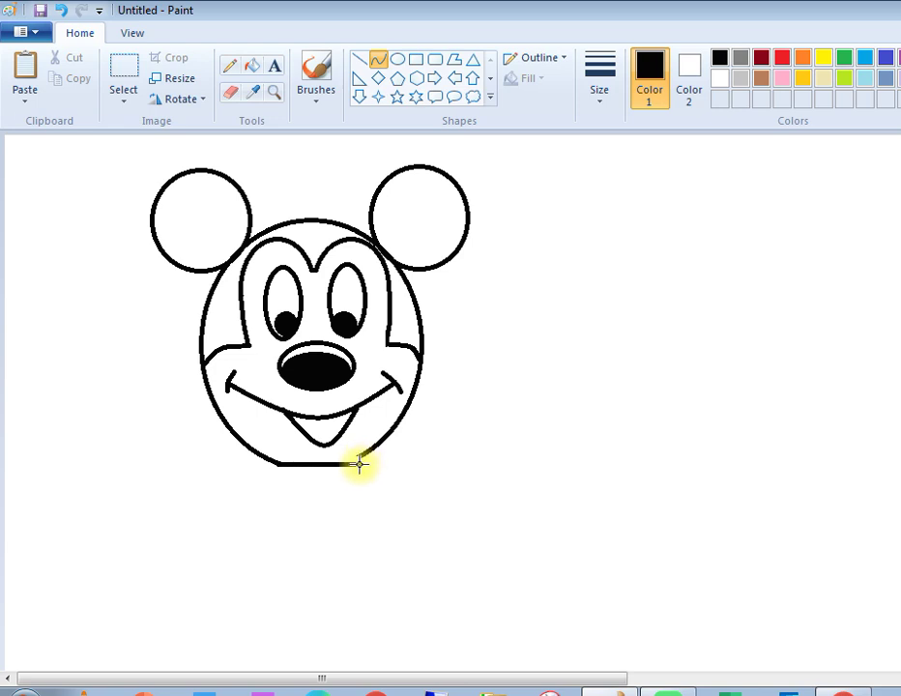
{"action": "mouse_move", "coordinate": [318, 467]}
{"action": "left_mouse_down"}
{"action": "mouse_move", "coordinate": [327, 495]}
{"action": "mouse_move", "coordinate": [324, 486]}
{"action": "left_mouse_up"}
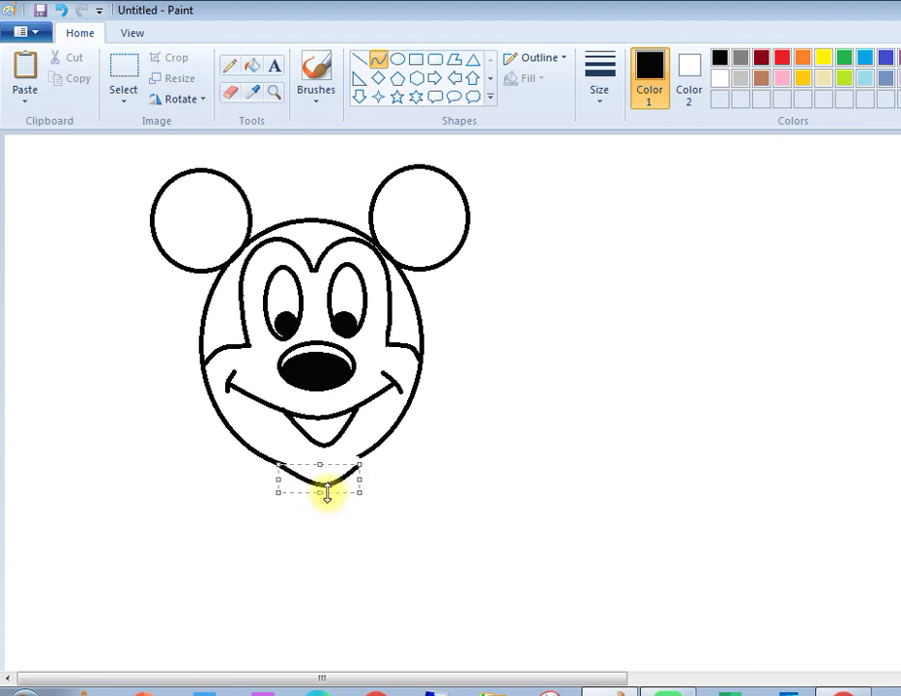
{"action": "left_click", "coordinate": [452, 472]}
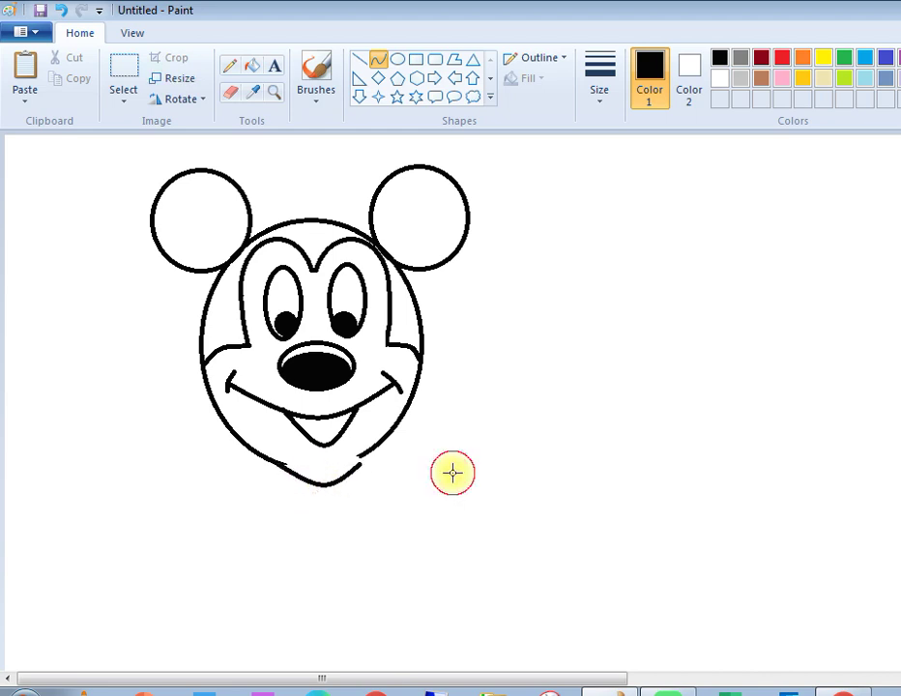
Bridge the small gap between the chin curve's right end and the head outline with a short curve.
{"action": "left_click", "coordinate": [363, 62]}
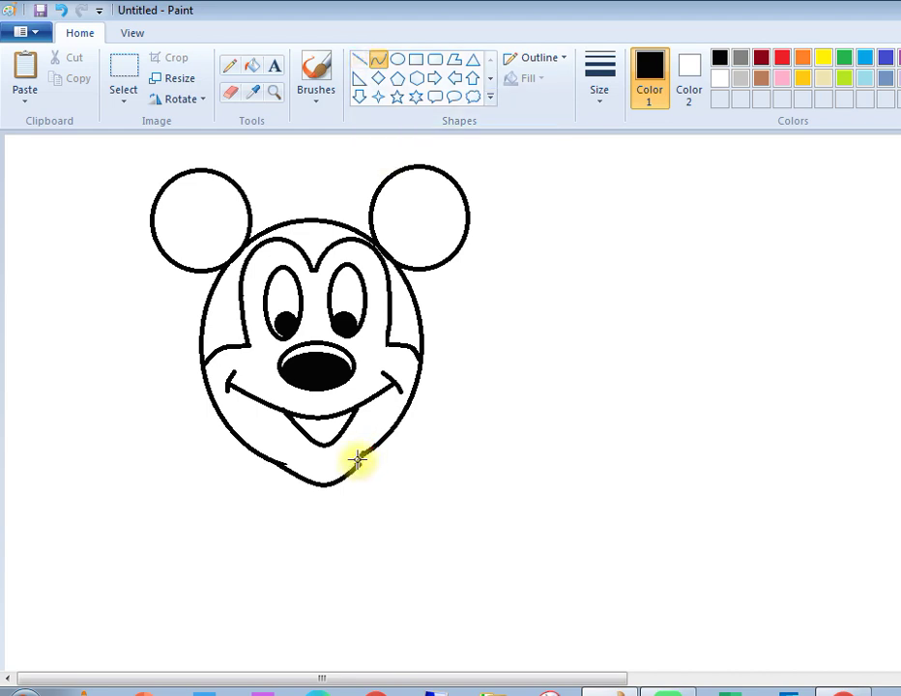
{"action": "left_click", "coordinate": [357, 458]}
{"action": "left_click", "coordinate": [496, 456]}
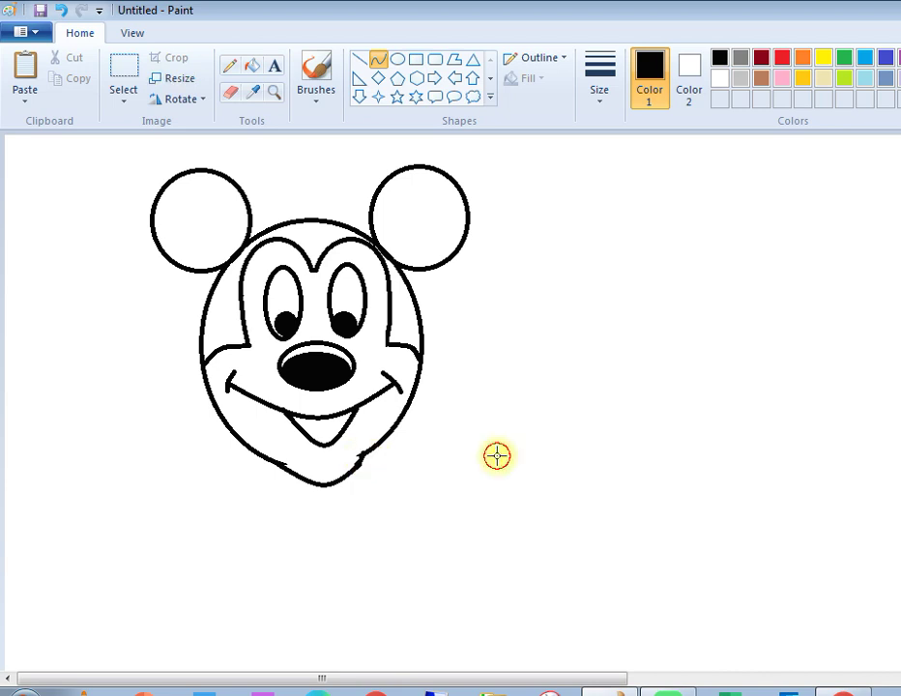
Reduce the eraser size and trim the stray line ends where the chin curve meets the head outline.
{"action": "left_click", "coordinate": [230, 92]}
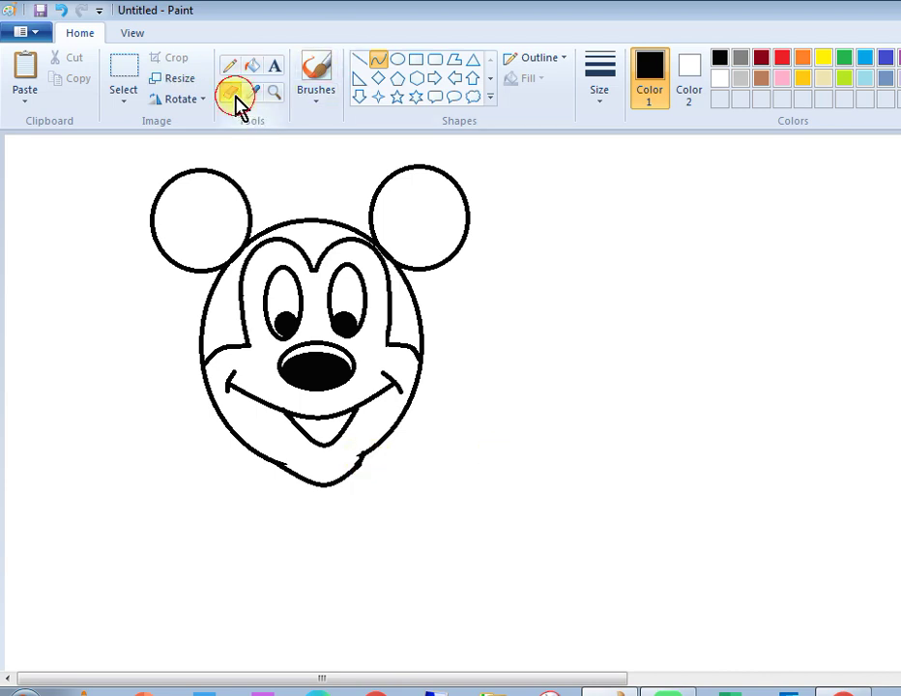
{"action": "left_click", "coordinate": [372, 479]}
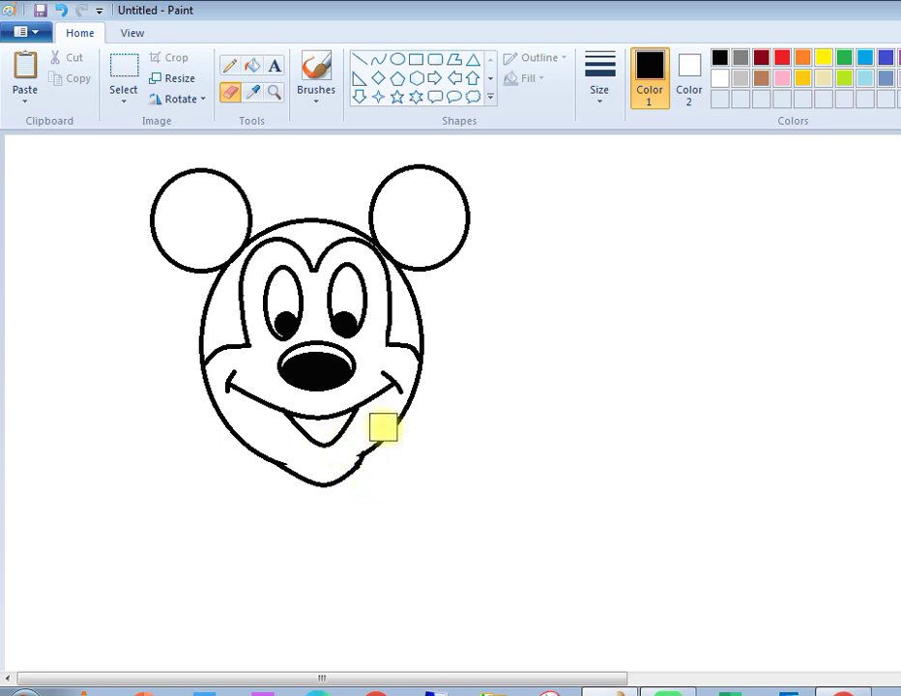
{"action": "key", "text": "ctrl+minus"}
{"action": "key", "text": "ctrl+minus"}
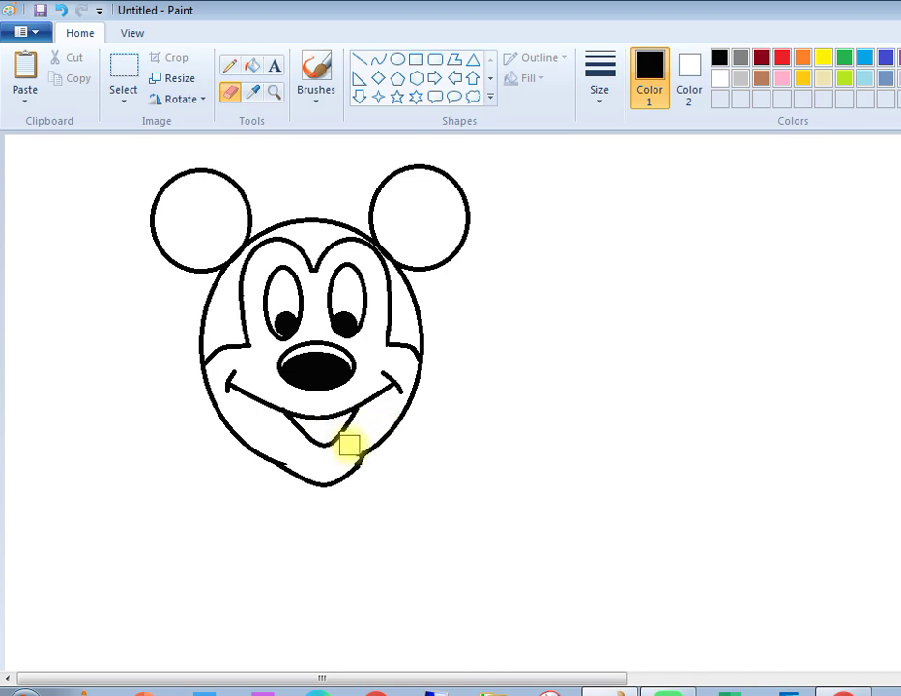
{"action": "mouse_move", "coordinate": [349, 444]}
{"action": "left_mouse_down"}
{"action": "mouse_move", "coordinate": [290, 451]}
{"action": "mouse_move", "coordinate": [367, 469]}
{"action": "left_mouse_up"}
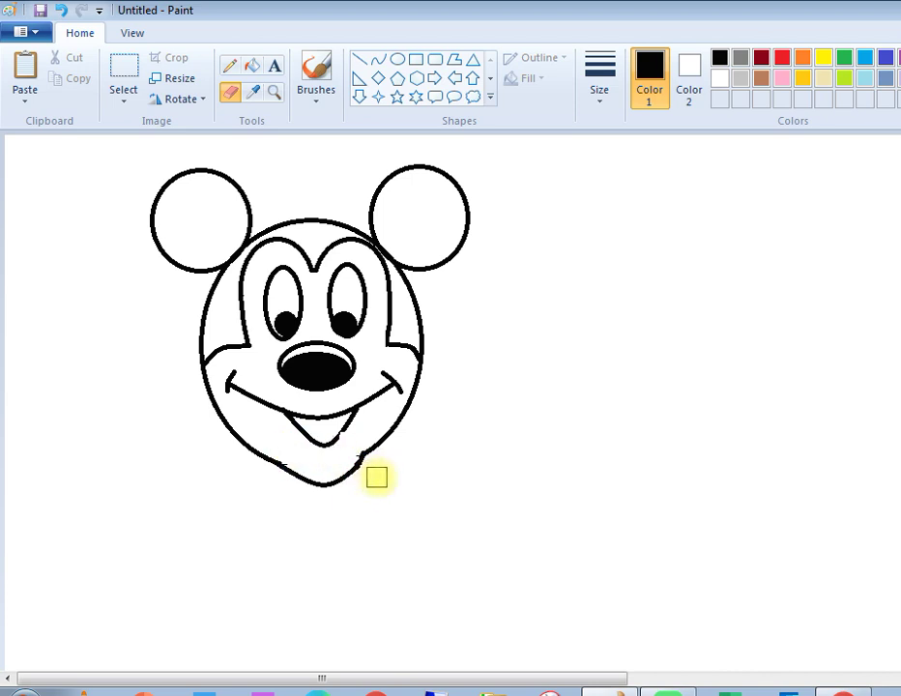
{"action": "left_click_drag", "start_coordinate": [370, 476], "coordinate": [385, 483]}
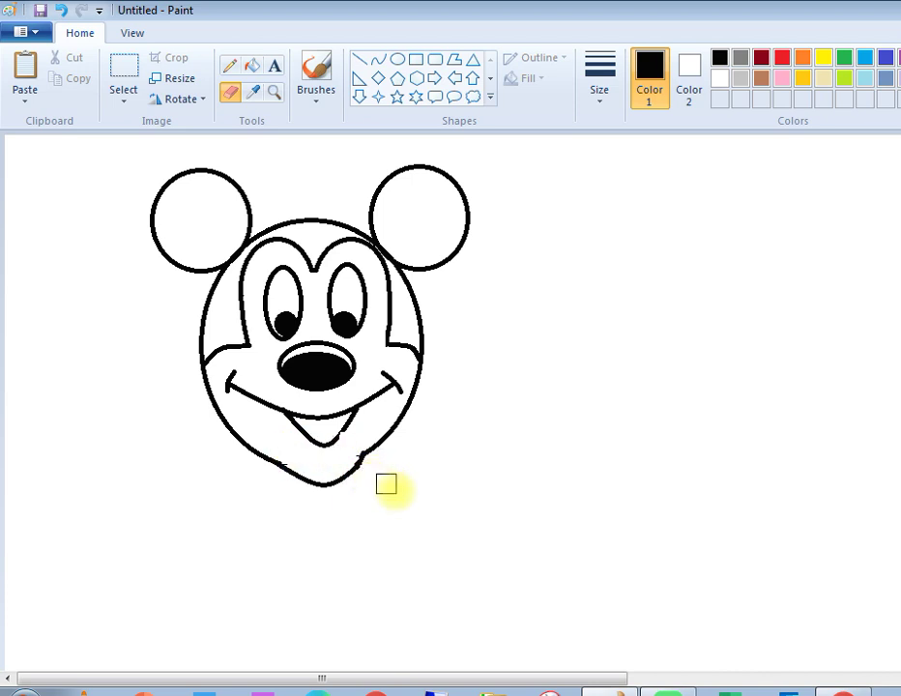
{"action": "key", "text": "ctrl+z"}
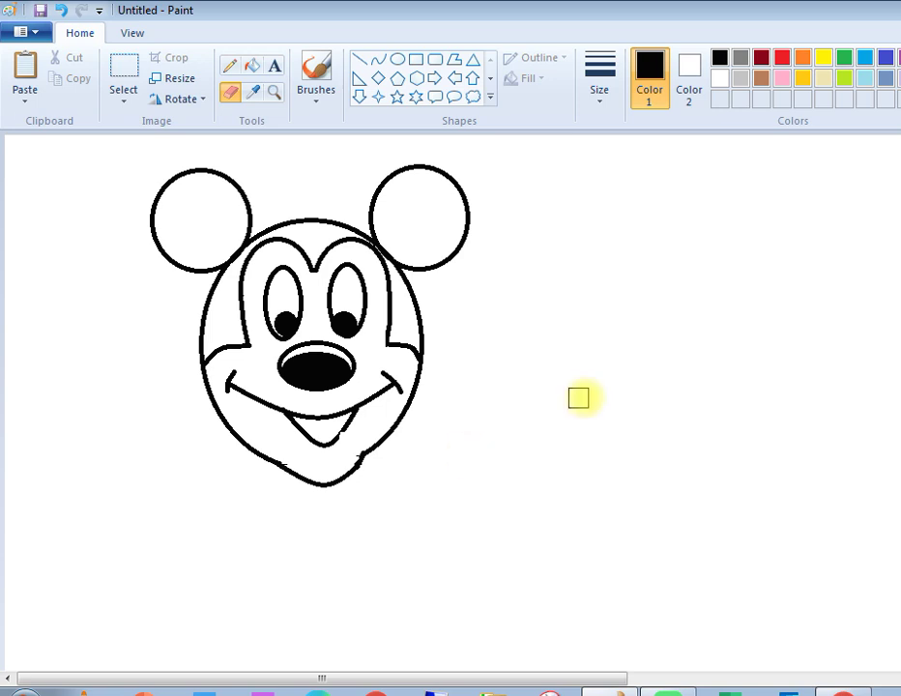
Draw a short, slightly upward-bowed tongue curve across the lower part of the open mouth.
{"action": "left_click", "coordinate": [378, 63]}
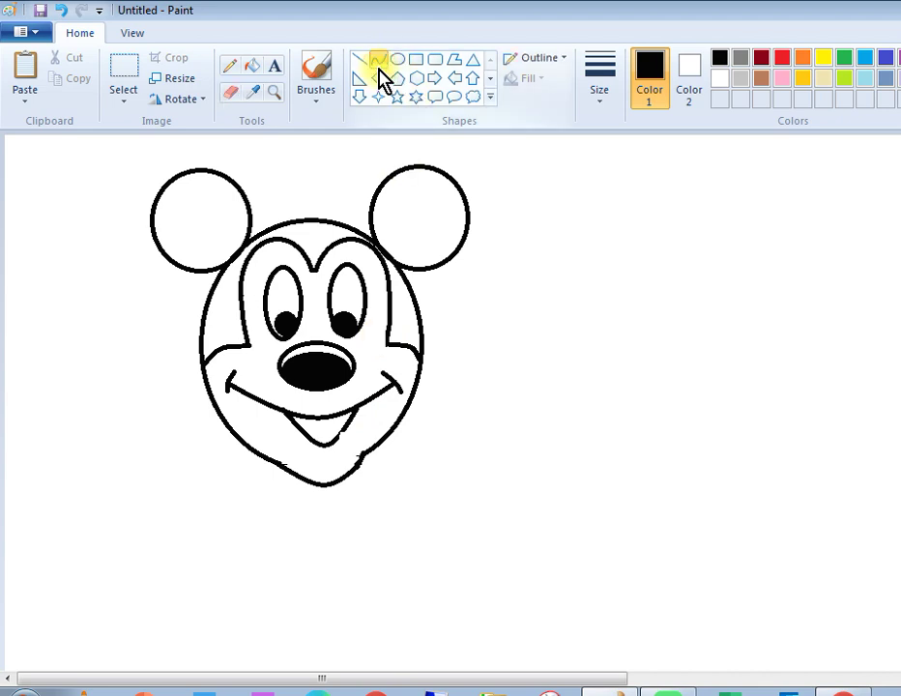
{"action": "left_click_drag", "start_coordinate": [305, 428], "coordinate": [352, 436]}
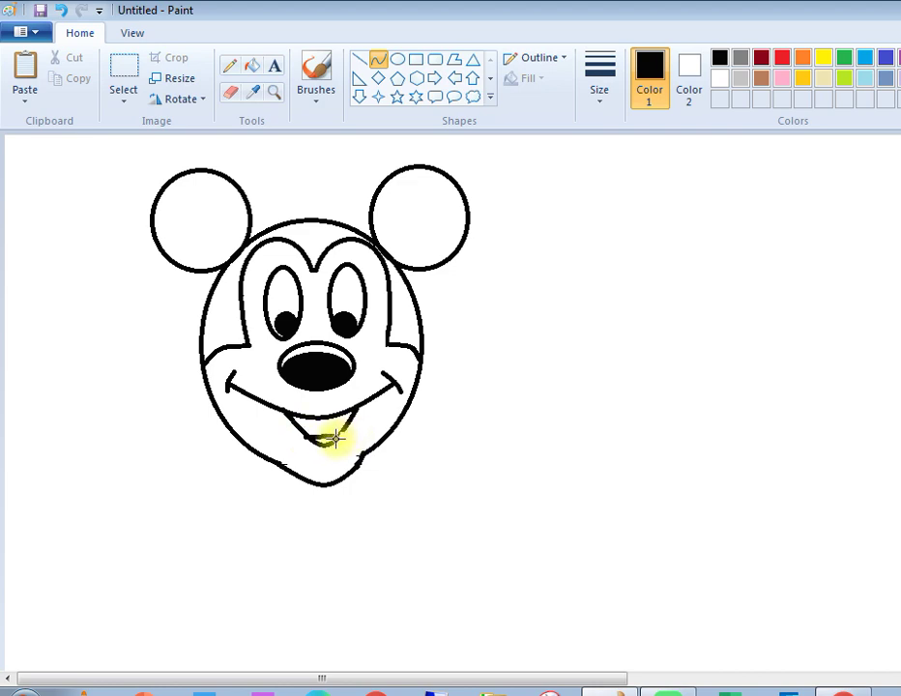
{"action": "mouse_move", "coordinate": [333, 439]}
{"action": "left_mouse_down"}
{"action": "mouse_move", "coordinate": [342, 439]}
{"action": "mouse_move", "coordinate": [324, 443]}
{"action": "left_mouse_up"}
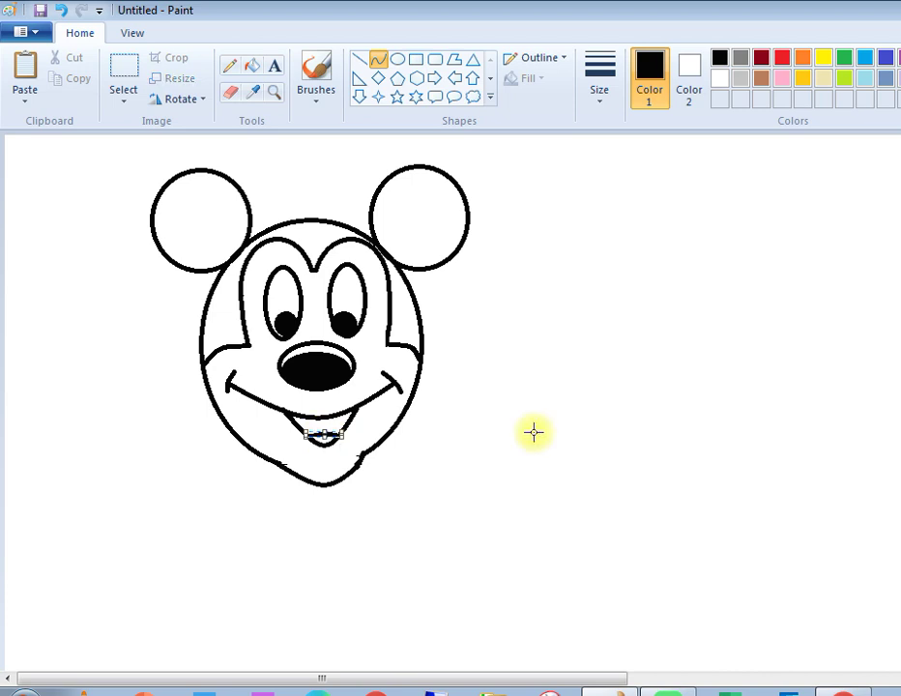
{"action": "left_click", "coordinate": [531, 428]}
{"action": "left_click", "coordinate": [532, 431]}
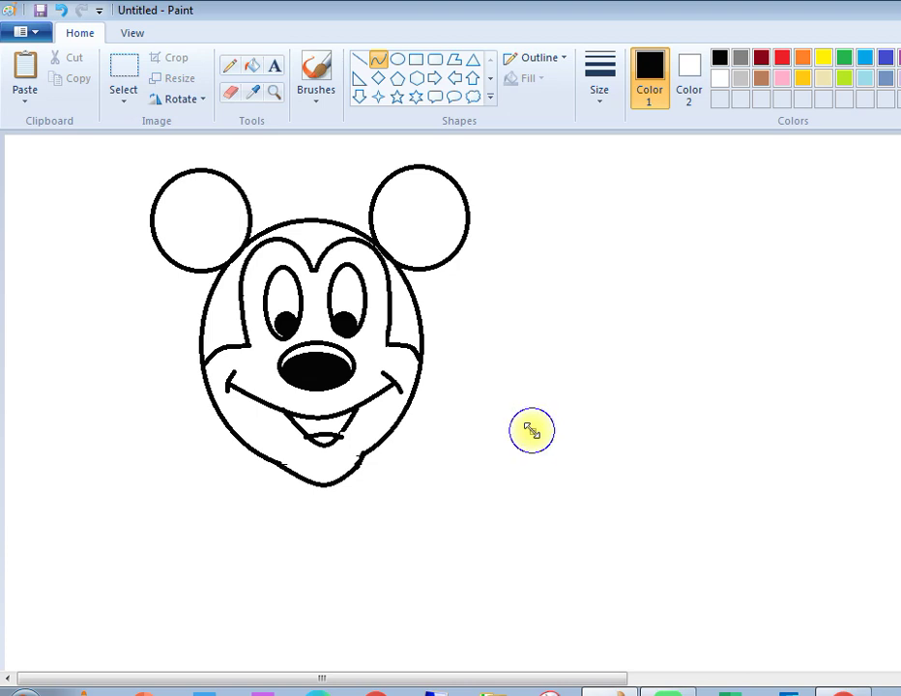
{"action": "right_click", "coordinate": [531, 431]}
{"action": "left_click", "coordinate": [558, 437]}
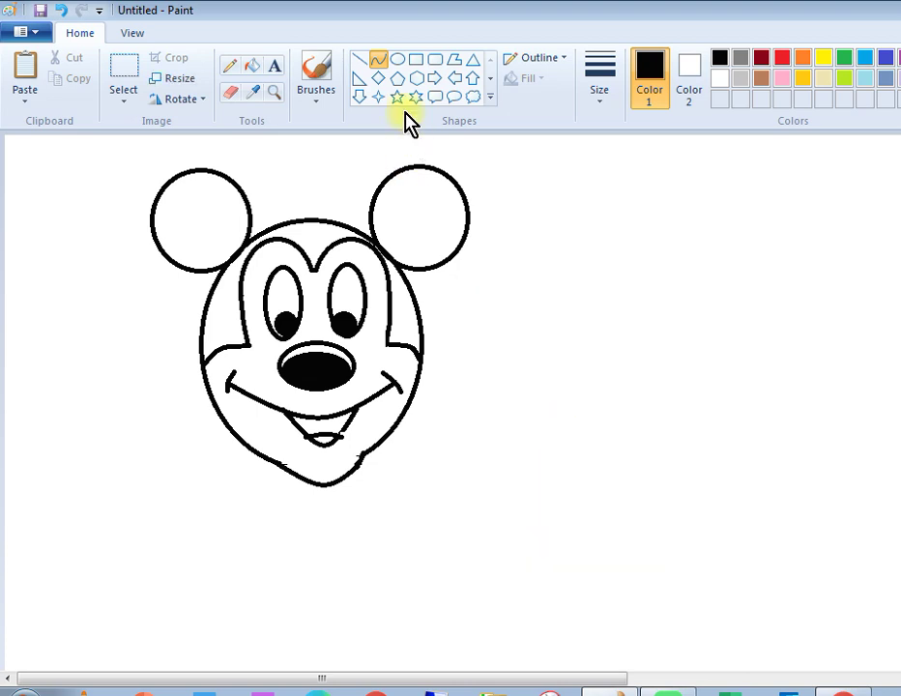
Erase the whole chin curve and the lowest ends of the head outline with a smaller eraser.
{"action": "left_click", "coordinate": [361, 63]}
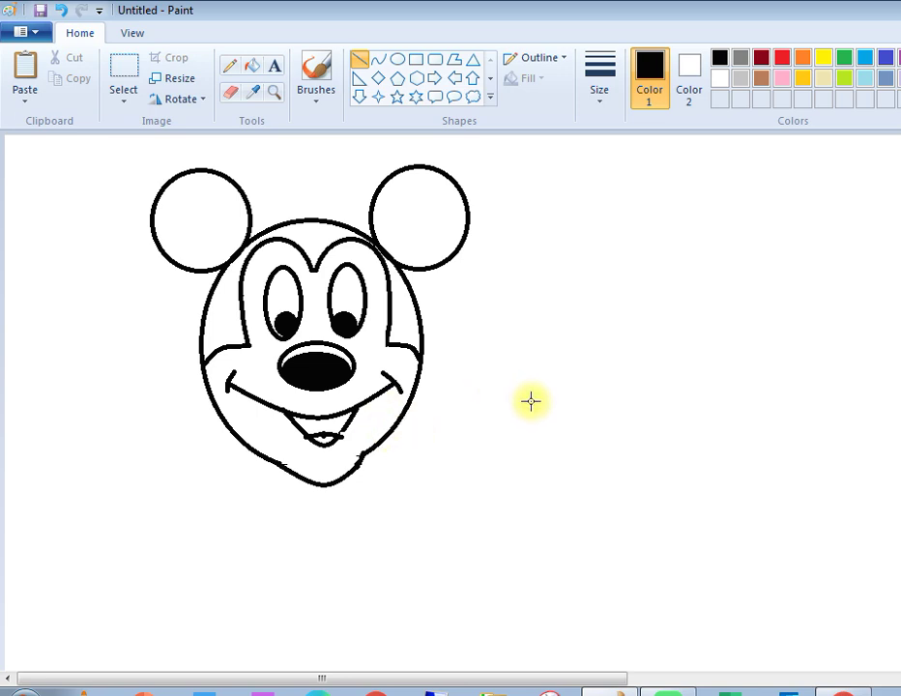
{"action": "left_click", "coordinate": [233, 92]}
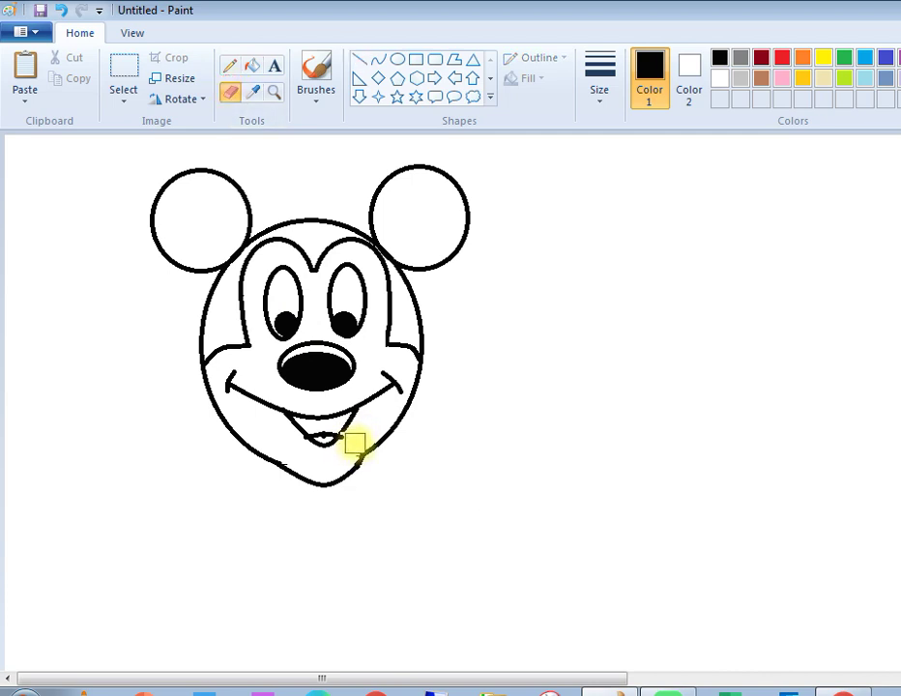
{"action": "key", "text": "ctrl+minus"}
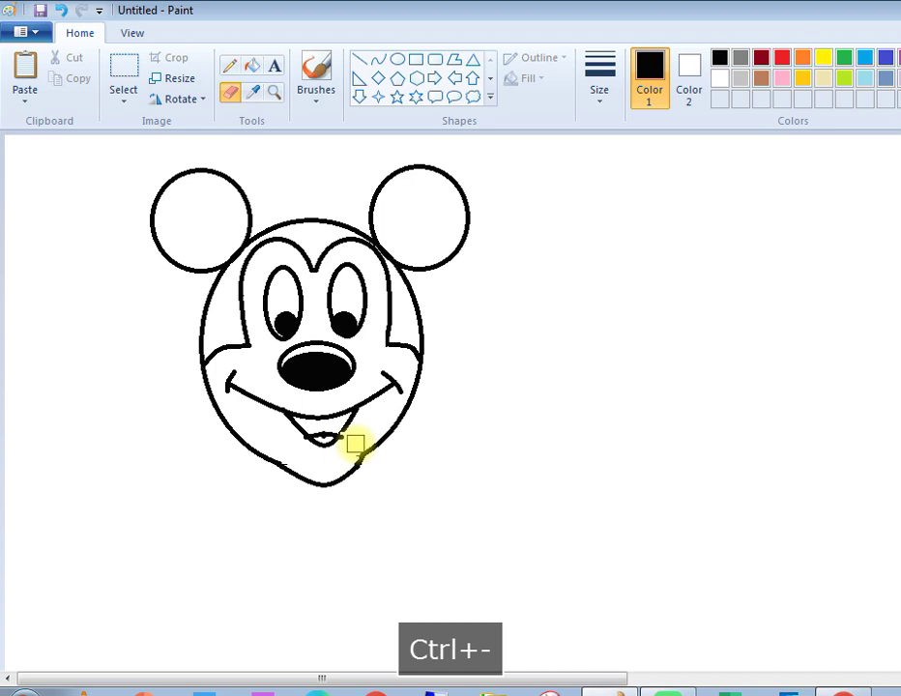
{"action": "mouse_move", "coordinate": [355, 444]}
{"action": "left_mouse_down"}
{"action": "mouse_move", "coordinate": [318, 465]}
{"action": "mouse_move", "coordinate": [288, 453]}
{"action": "mouse_move", "coordinate": [318, 442]}
{"action": "mouse_move", "coordinate": [280, 454]}
{"action": "mouse_move", "coordinate": [374, 463]}
{"action": "mouse_move", "coordinate": [368, 475]}
{"action": "mouse_move", "coordinate": [374, 459]}
{"action": "mouse_move", "coordinate": [349, 455]}
{"action": "mouse_move", "coordinate": [351, 444]}
{"action": "mouse_move", "coordinate": [436, 410]}
{"action": "left_mouse_up"}
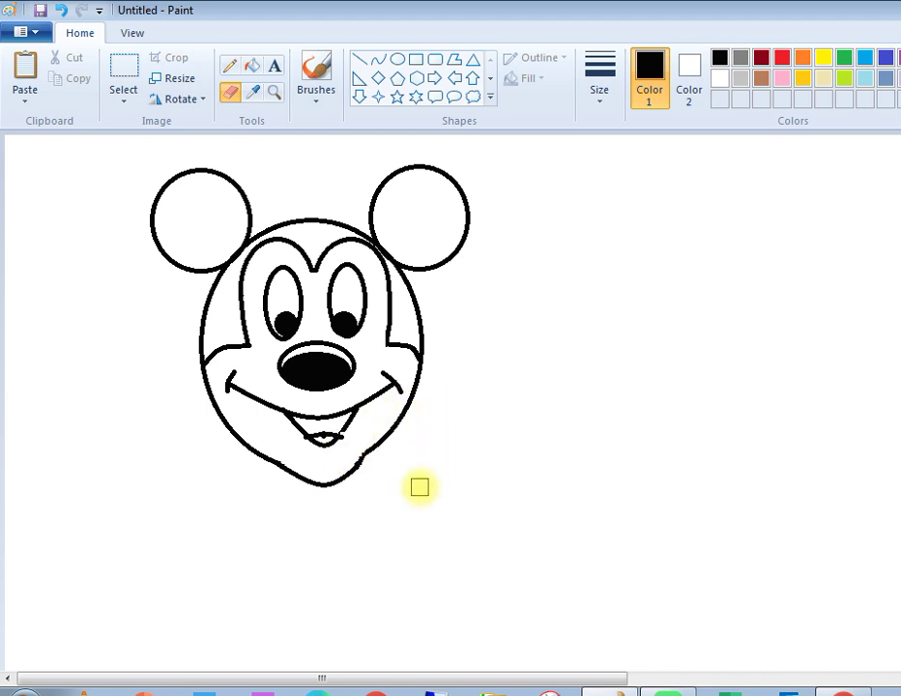
{"action": "left_click_drag", "start_coordinate": [278, 484], "coordinate": [367, 492]}
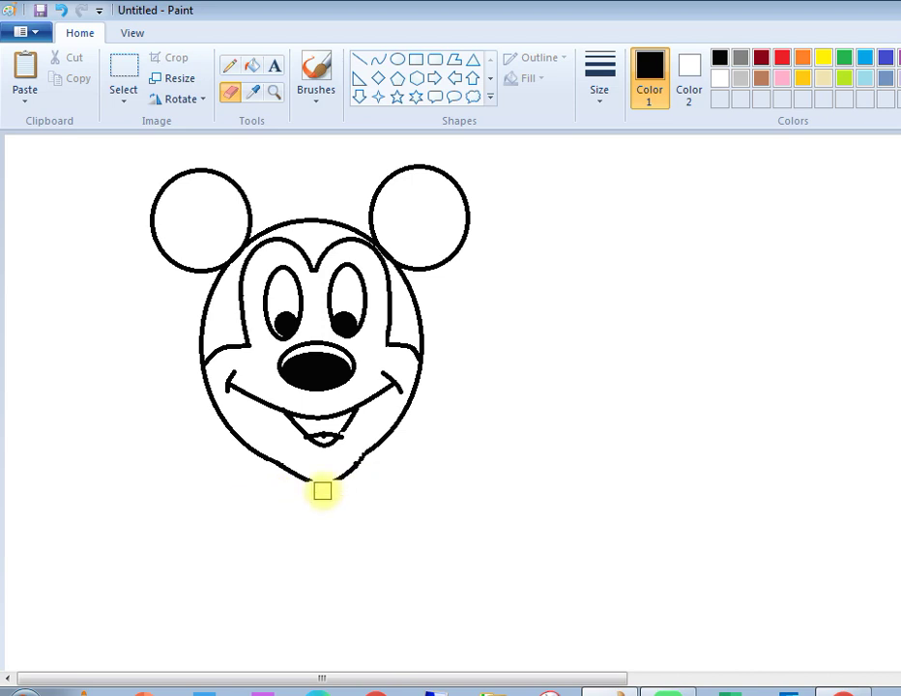
{"action": "mouse_move", "coordinate": [260, 458]}
{"action": "left_mouse_down"}
{"action": "mouse_move", "coordinate": [307, 483]}
{"action": "mouse_move", "coordinate": [352, 475]}
{"action": "mouse_move", "coordinate": [367, 459]}
{"action": "left_mouse_up"}
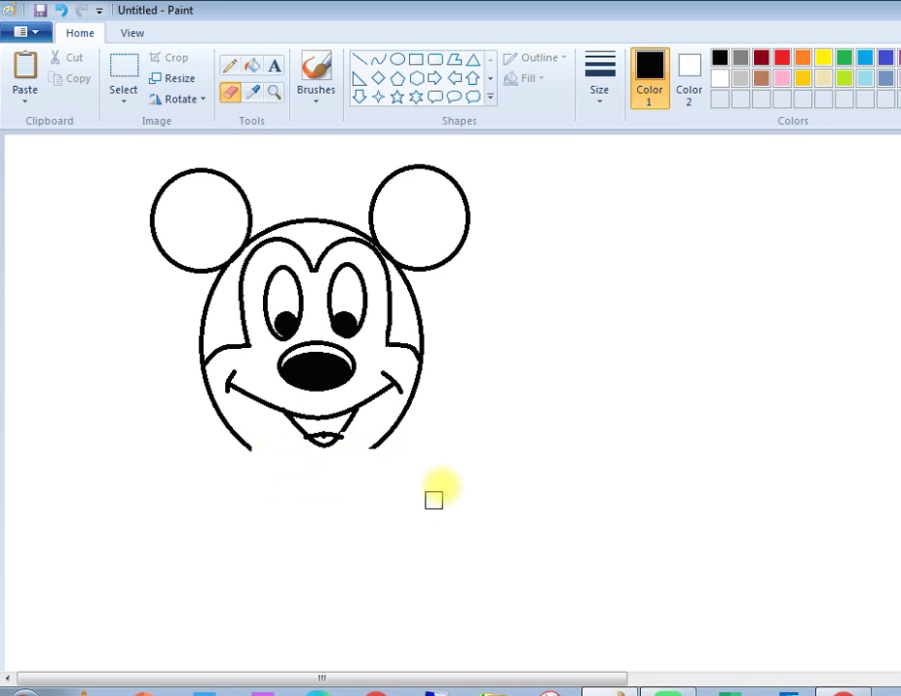
Extend both open ends of the head outline inward below the mouth with short curves.
{"action": "left_click", "coordinate": [378, 59]}
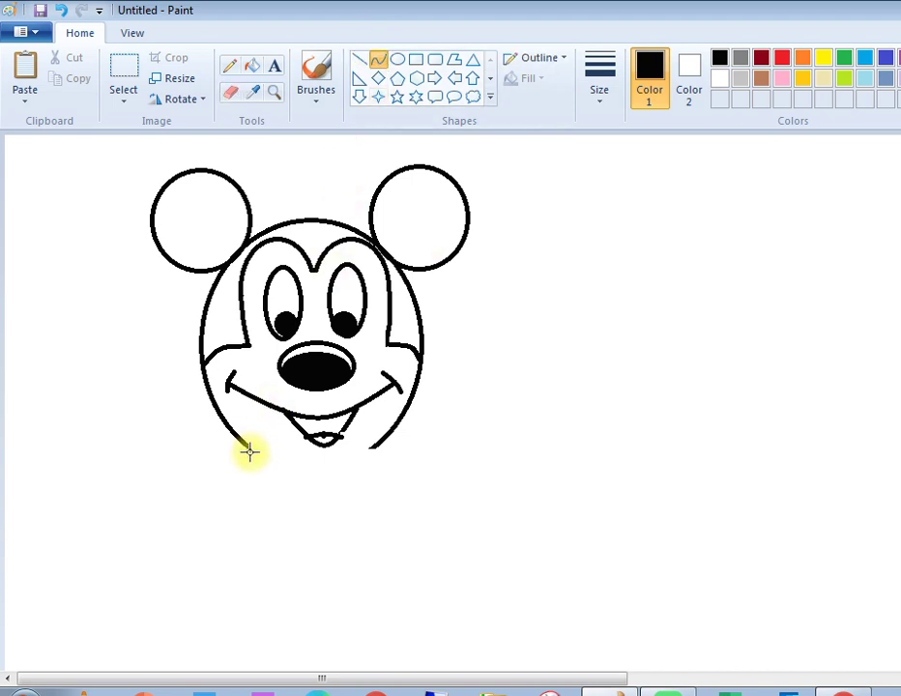
{"action": "left_click_drag", "start_coordinate": [249, 452], "coordinate": [281, 456]}
{"action": "right_click", "coordinate": [286, 457]}
{"action": "left_click", "coordinate": [318, 471]}
{"action": "left_click_drag", "start_coordinate": [250, 447], "coordinate": [274, 464]}
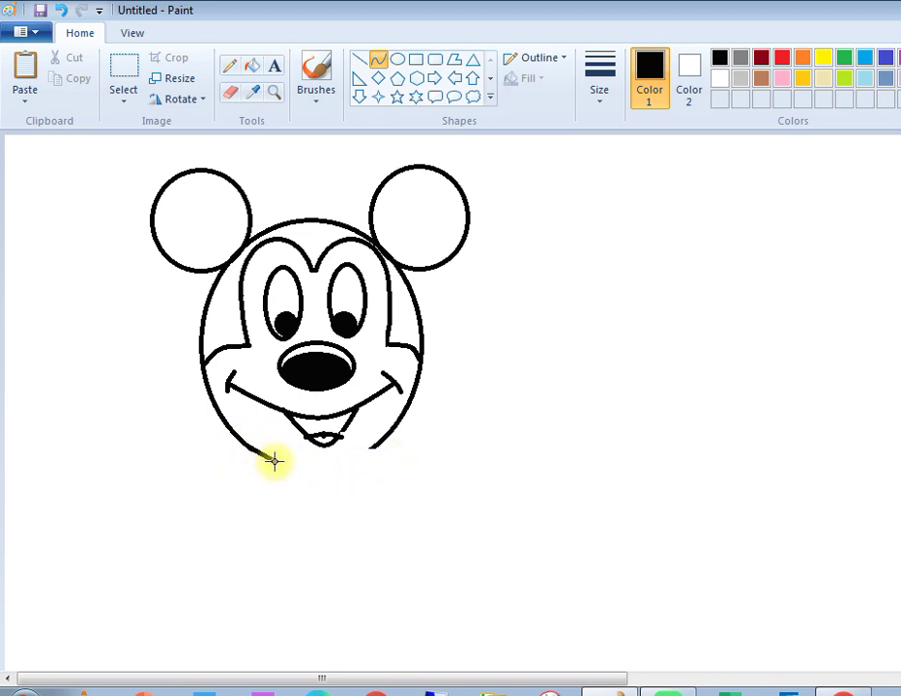
{"action": "left_click_drag", "start_coordinate": [271, 460], "coordinate": [258, 455]}
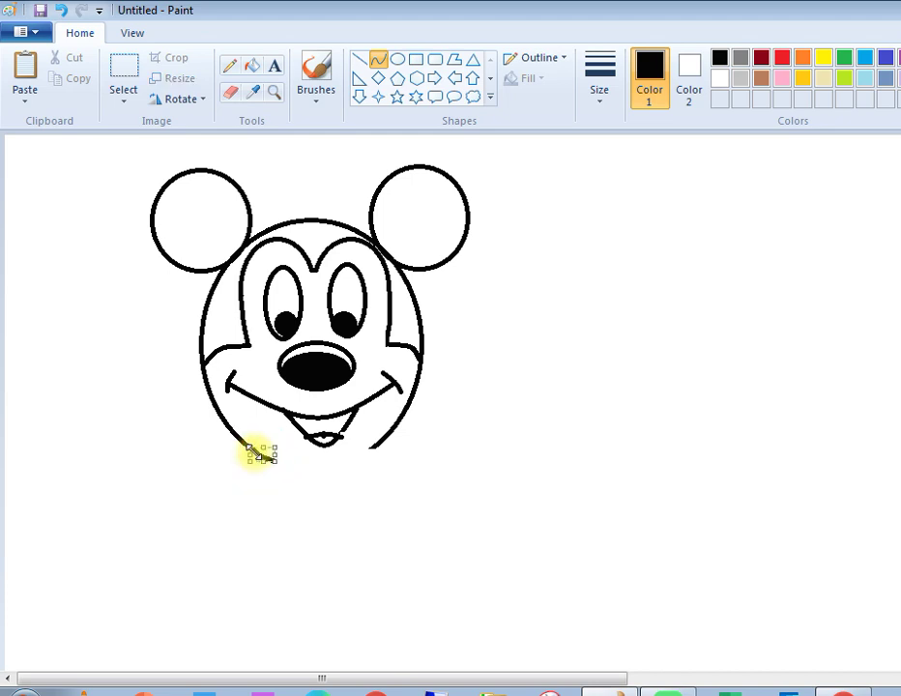
{"action": "left_click_drag", "start_coordinate": [327, 482], "coordinate": [287, 458]}
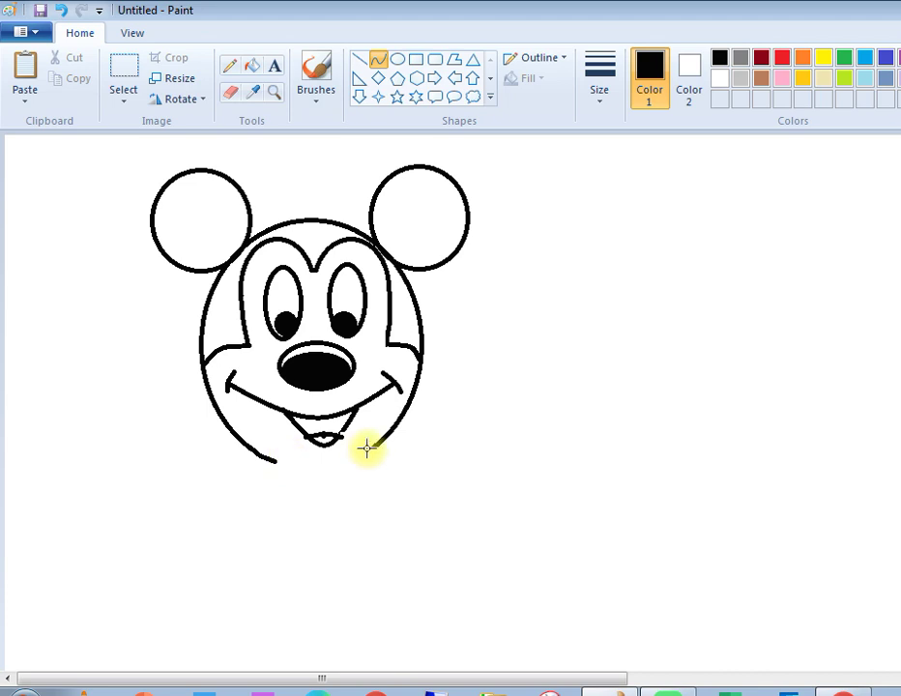
{"action": "left_click_drag", "start_coordinate": [375, 444], "coordinate": [369, 453]}
{"action": "left_click", "coordinate": [370, 425]}
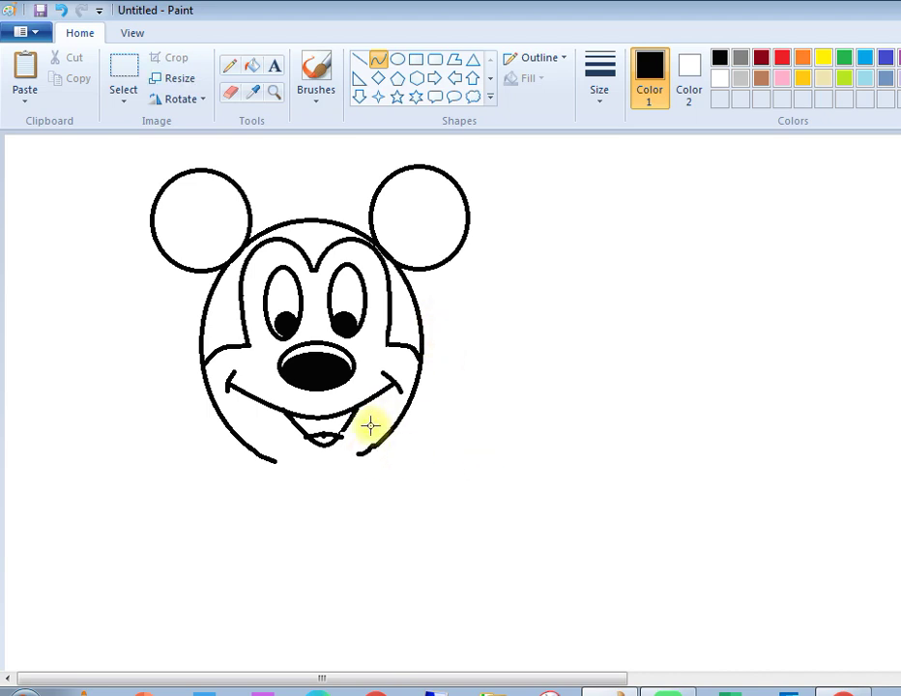
Close the gap under the mouth with a shallow, downward-bowed chin curve between the two outline ends.
{"action": "left_click", "coordinate": [230, 92]}
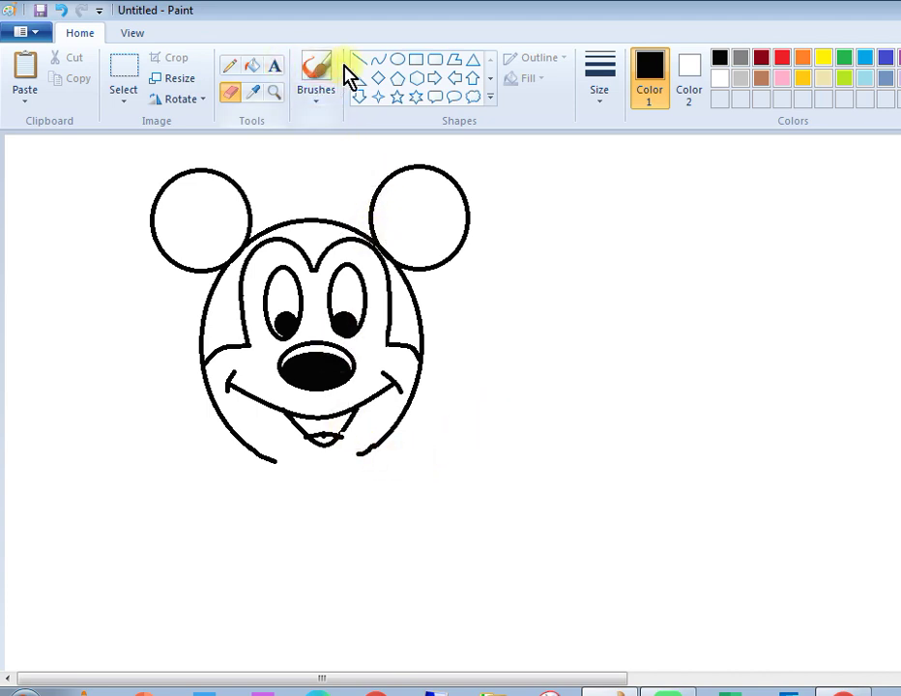
{"action": "left_click", "coordinate": [378, 60]}
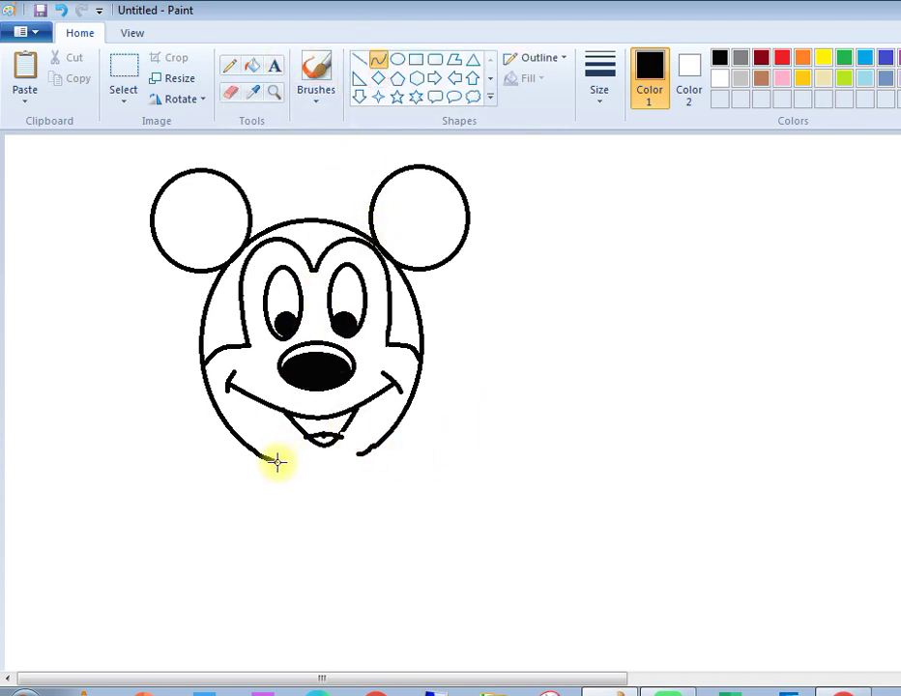
{"action": "left_click_drag", "start_coordinate": [273, 460], "coordinate": [363, 458]}
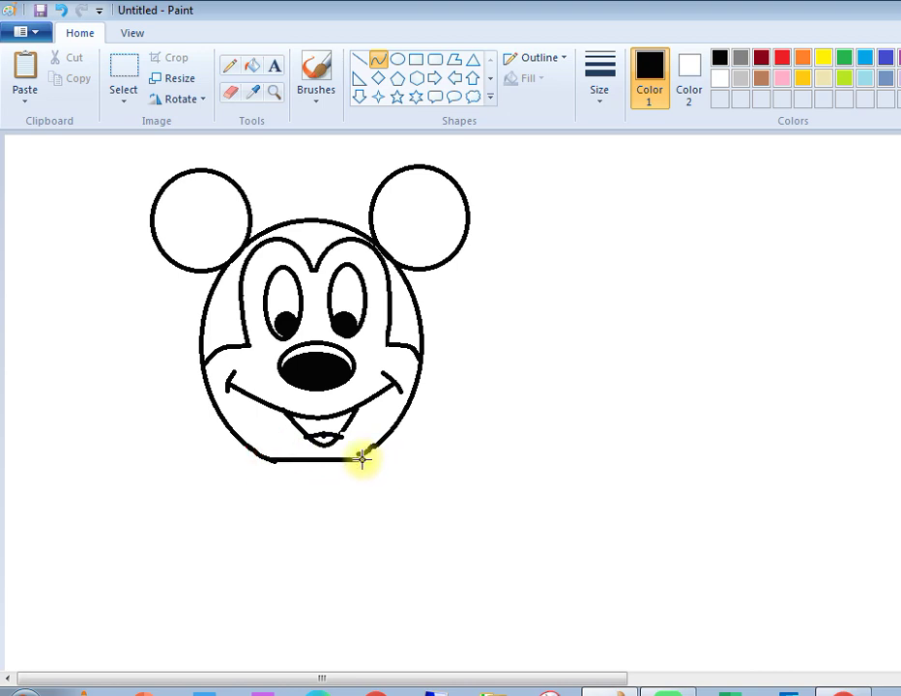
{"action": "left_click_drag", "start_coordinate": [336, 460], "coordinate": [323, 480]}
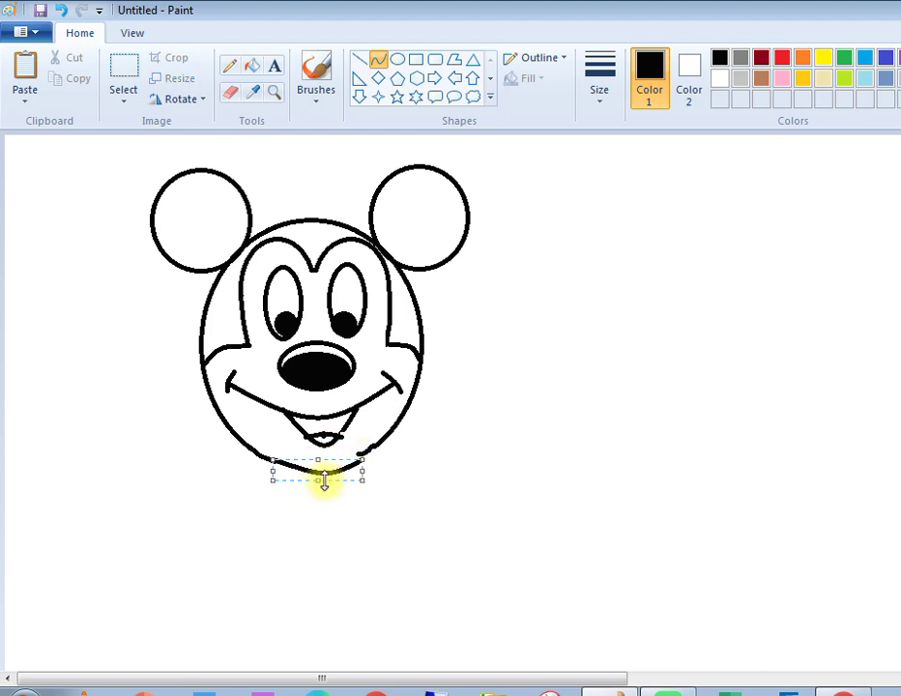
{"action": "left_click", "coordinate": [277, 207]}
Draw a short straight line over the left join between the head outline and the chin curve.
{"action": "left_click", "coordinate": [360, 60]}
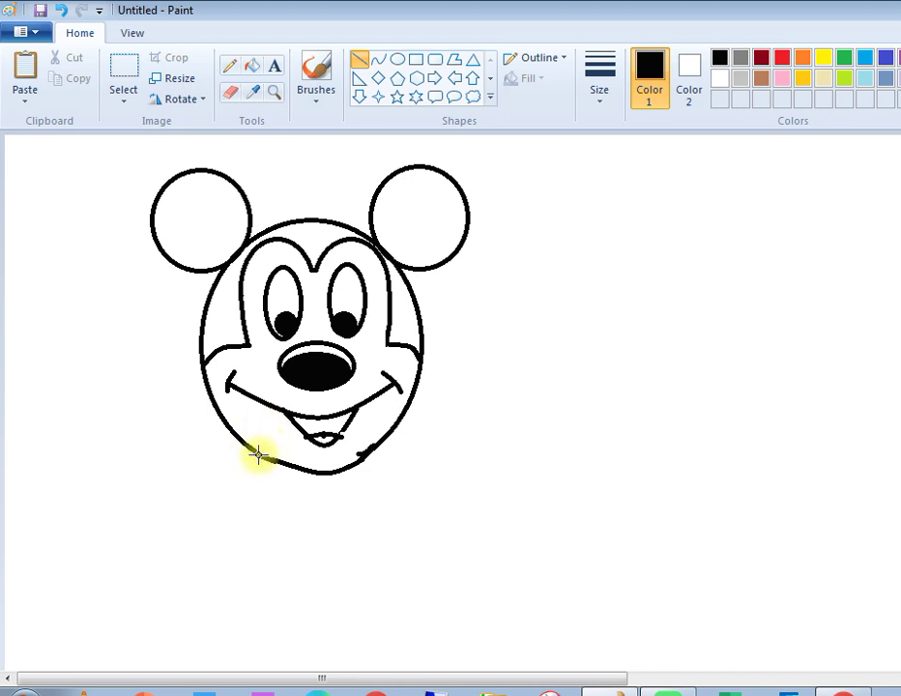
{"action": "left_click_drag", "start_coordinate": [258, 454], "coordinate": [279, 461]}
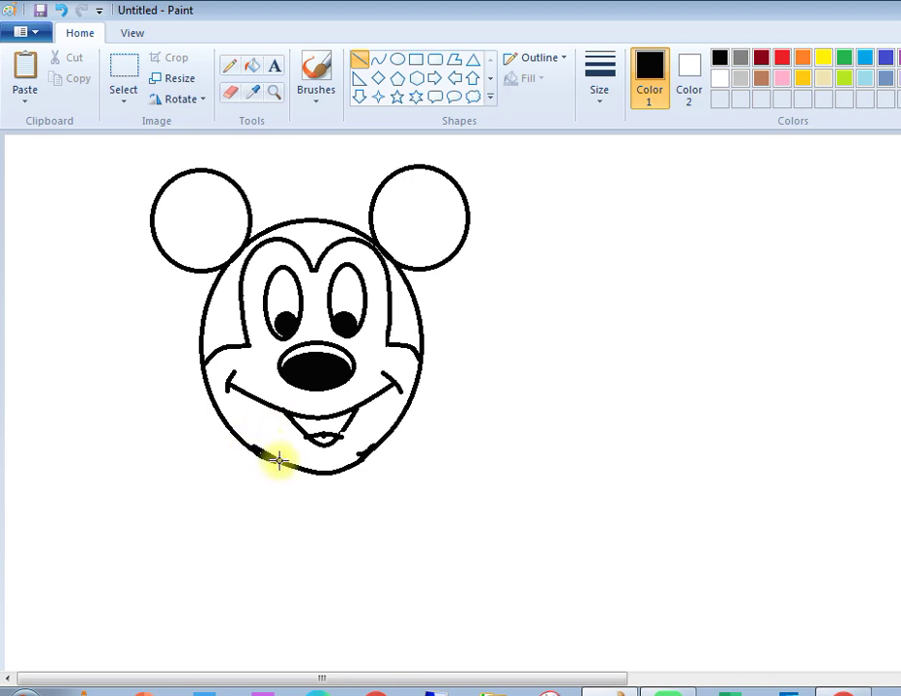
{"action": "right_click", "coordinate": [277, 458]}
{"action": "left_click", "coordinate": [289, 467]}
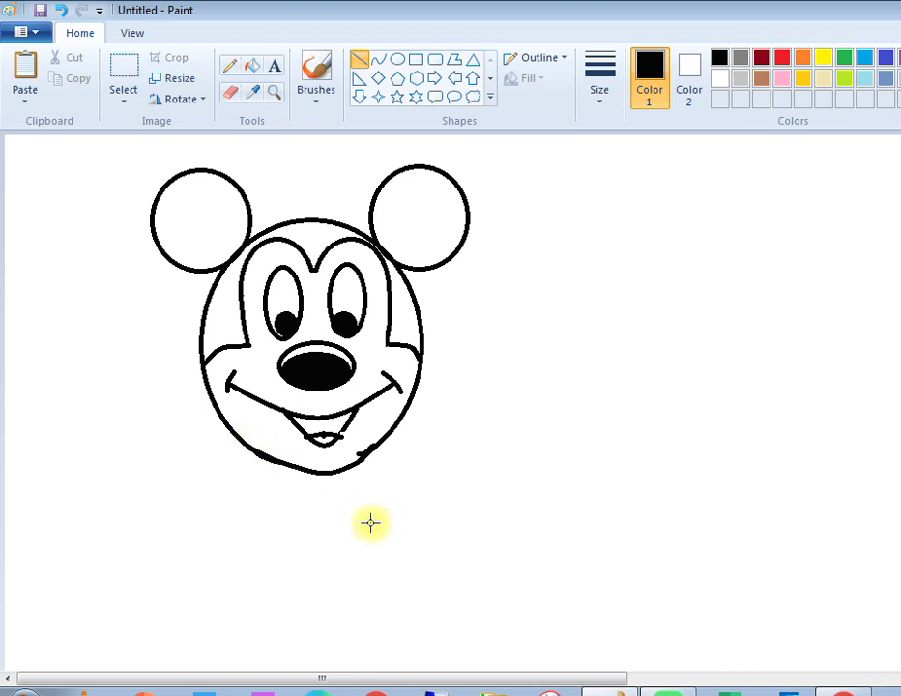
Erase the stray bits around the left and right joins of the chin curve and head outline.
{"action": "left_click", "coordinate": [230, 92]}
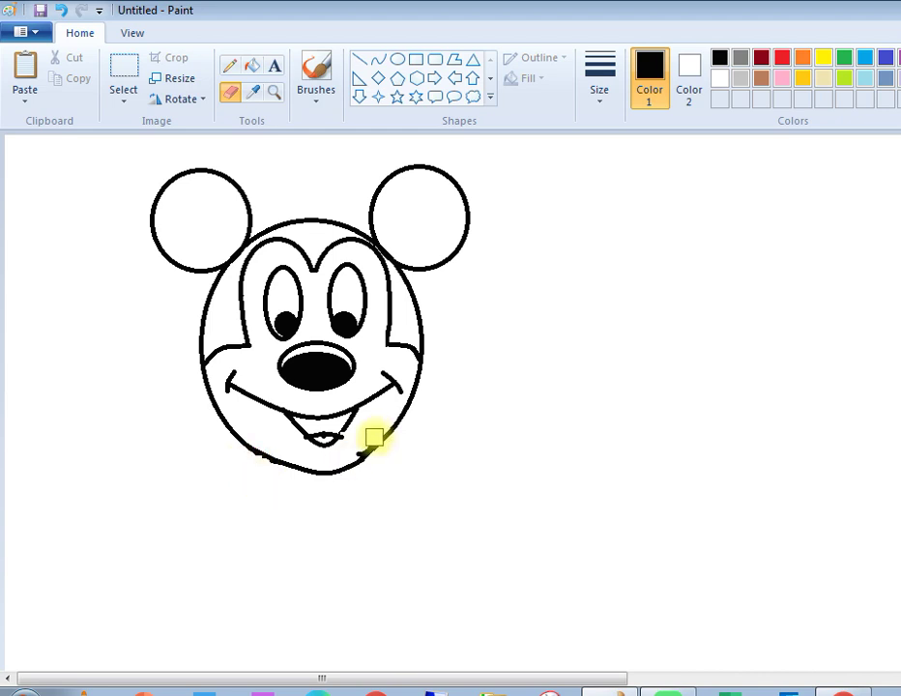
{"action": "key", "text": "ctrl+z"}
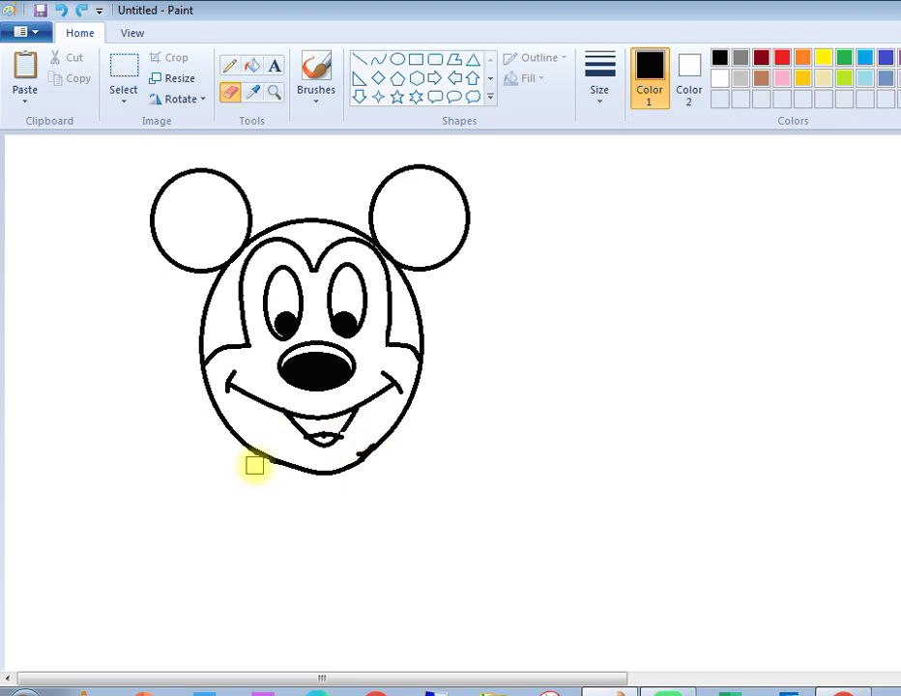
{"action": "left_click", "coordinate": [350, 450]}
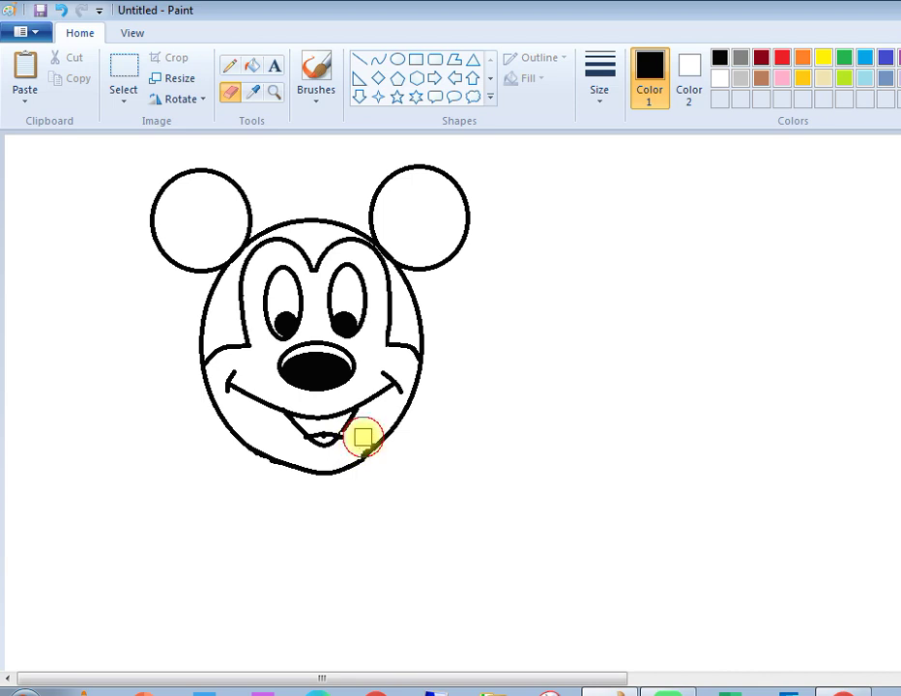
{"action": "left_click", "coordinate": [362, 437]}
{"action": "left_click", "coordinate": [355, 442]}
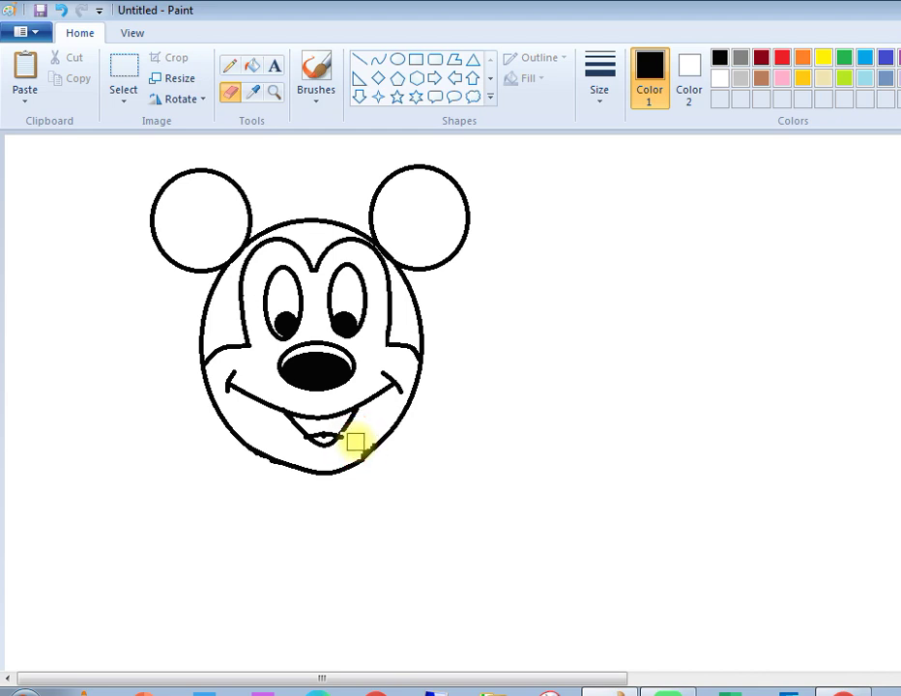
{"action": "left_click_drag", "start_coordinate": [355, 443], "coordinate": [367, 449]}
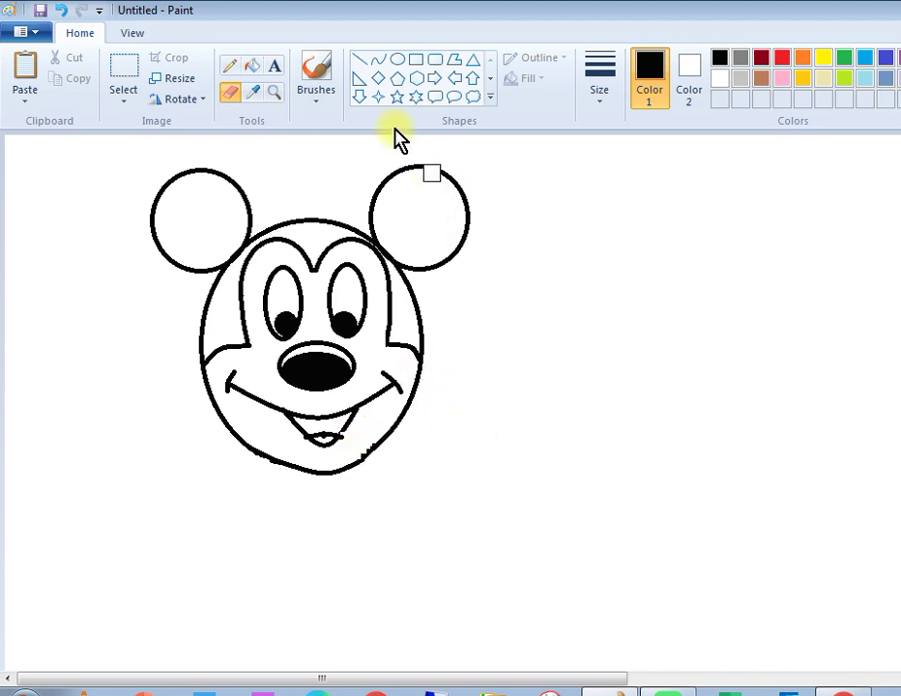
Fill the white face area around the eyes, nose and mouth with the palette's light beige.
{"action": "left_click", "coordinate": [823, 79]}
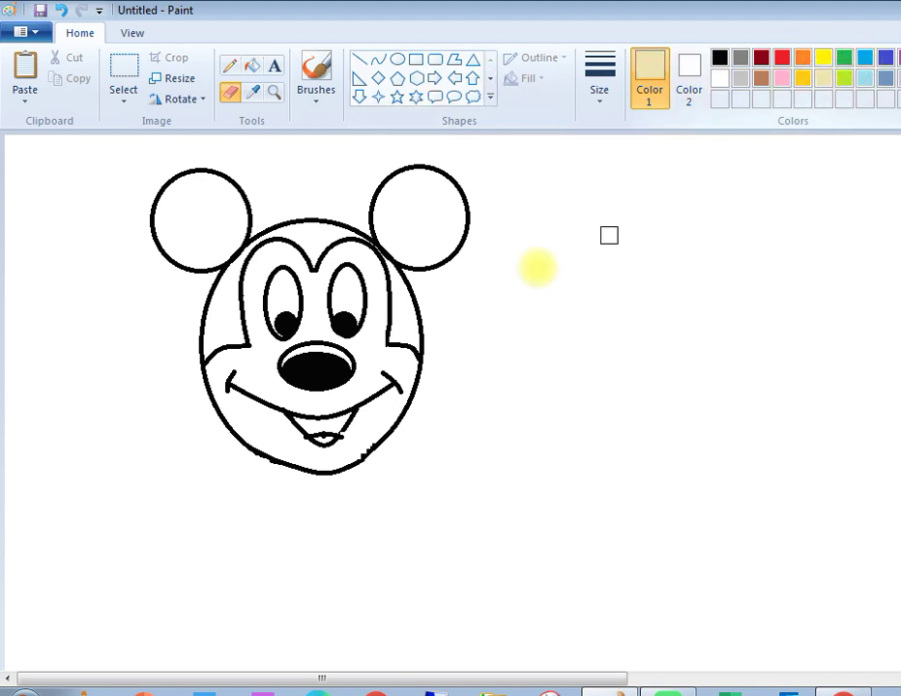
{"action": "left_click", "coordinate": [253, 66]}
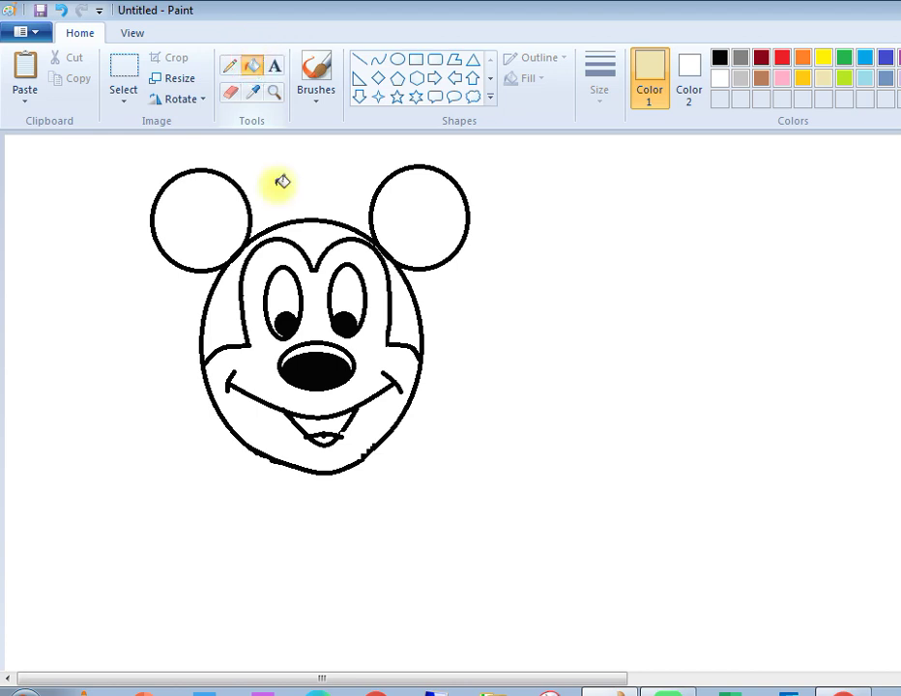
{"action": "left_click", "coordinate": [263, 353]}
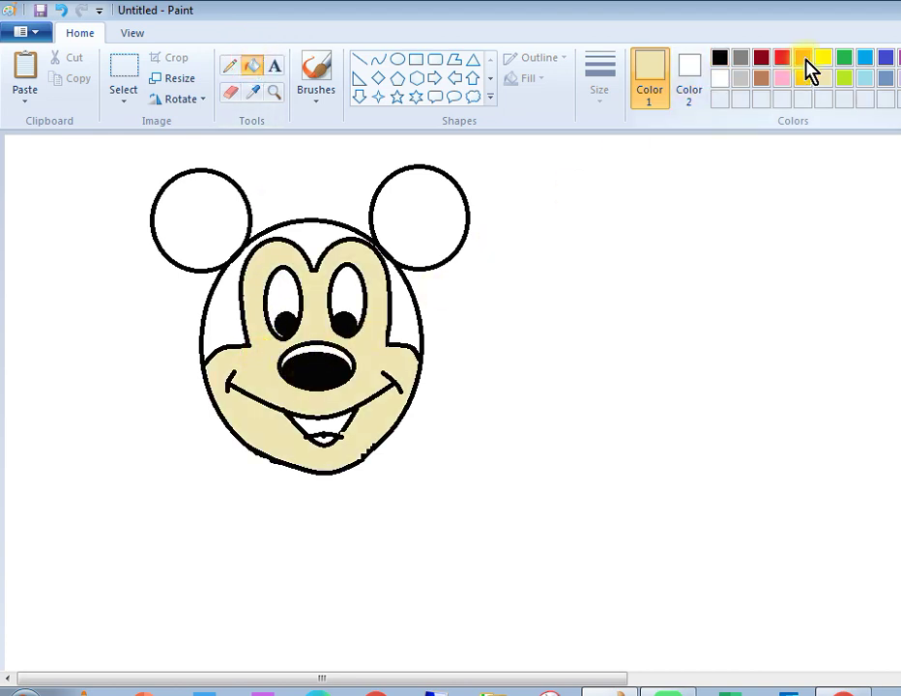
Make a slightly adjusted custom yellow from the palette's yellow and use it as the foreground colour.
{"action": "left_click", "coordinate": [823, 60]}
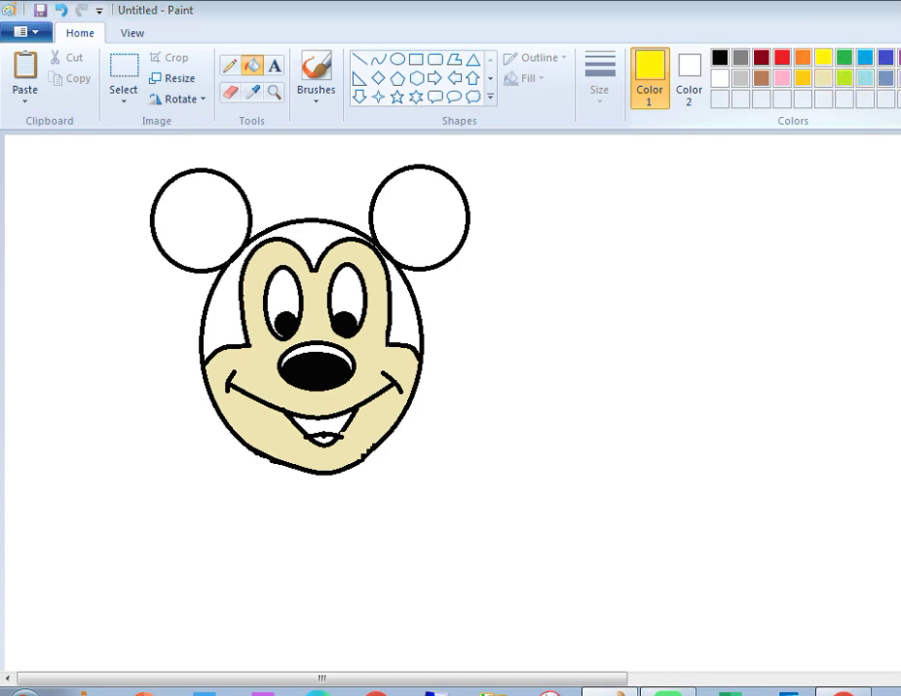
{"action": "left_click", "coordinate": [900, 82]}
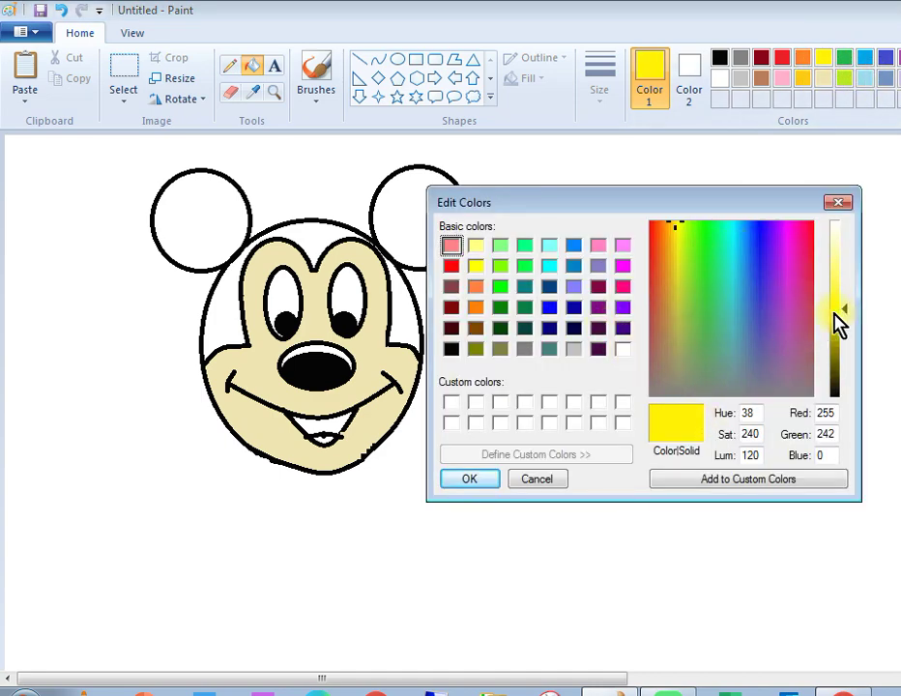
{"action": "mouse_move", "coordinate": [843, 322]}
{"action": "left_mouse_down"}
{"action": "mouse_move", "coordinate": [845, 346]}
{"action": "mouse_move", "coordinate": [841, 311]}
{"action": "left_mouse_up"}
{"action": "left_click", "coordinate": [467, 481]}
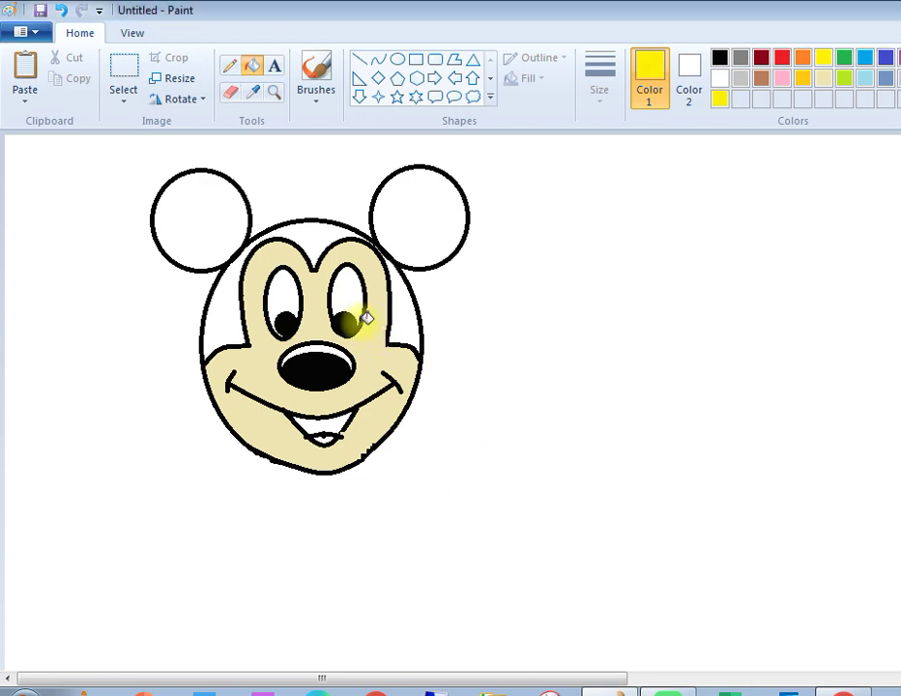
Try filling the face and the nose highlight with the custom yellow, then undo all face fills back to white.
{"action": "left_click", "coordinate": [257, 262]}
{"action": "left_click", "coordinate": [261, 372]}
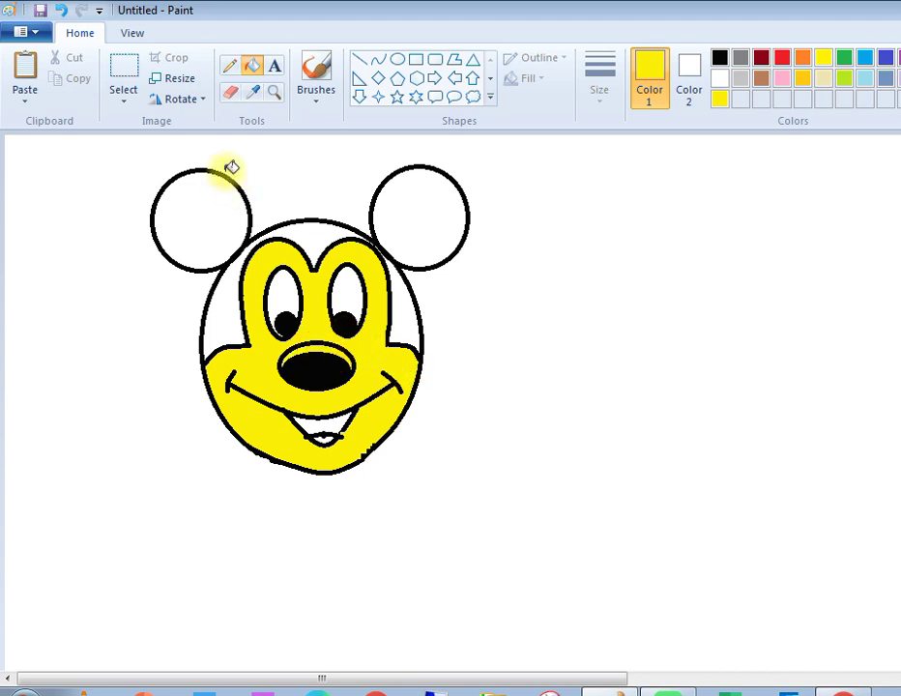
{"action": "key", "text": "ctrl+z"}
{"action": "key", "text": "ctrl+z"}
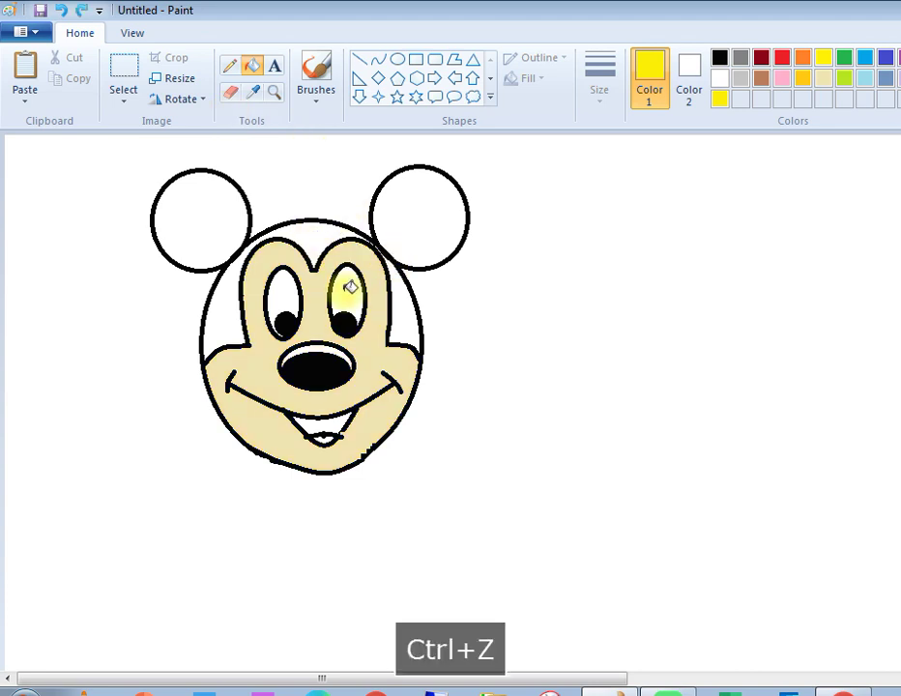
{"action": "key", "text": "ctrl+z"}
Erase the sides of the outline around the nose, leaving an arc above it, and fill the face with the custom yellow.
{"action": "left_click", "coordinate": [231, 94]}
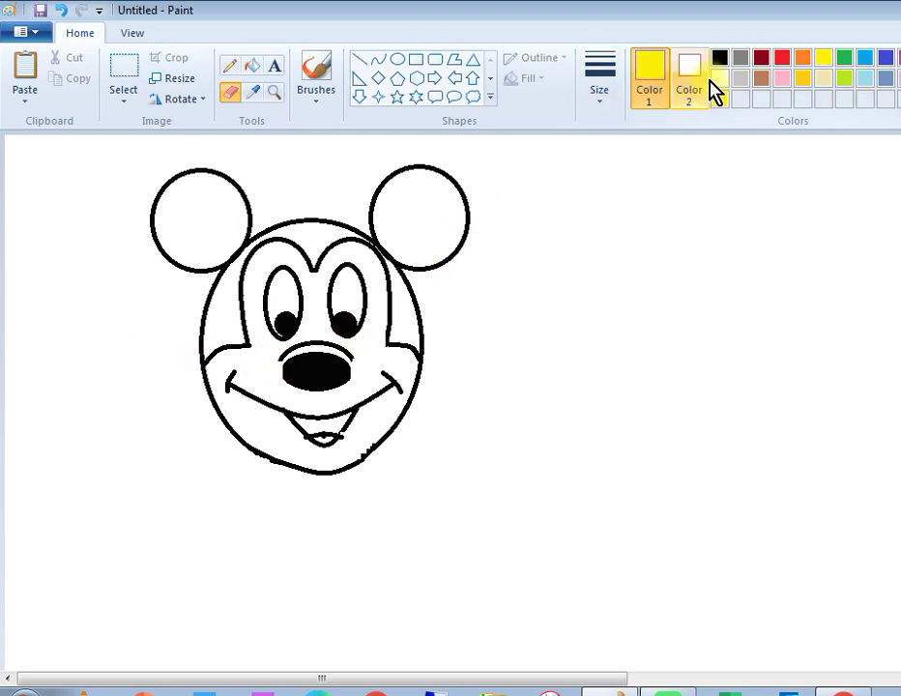
{"action": "left_click", "coordinate": [645, 77]}
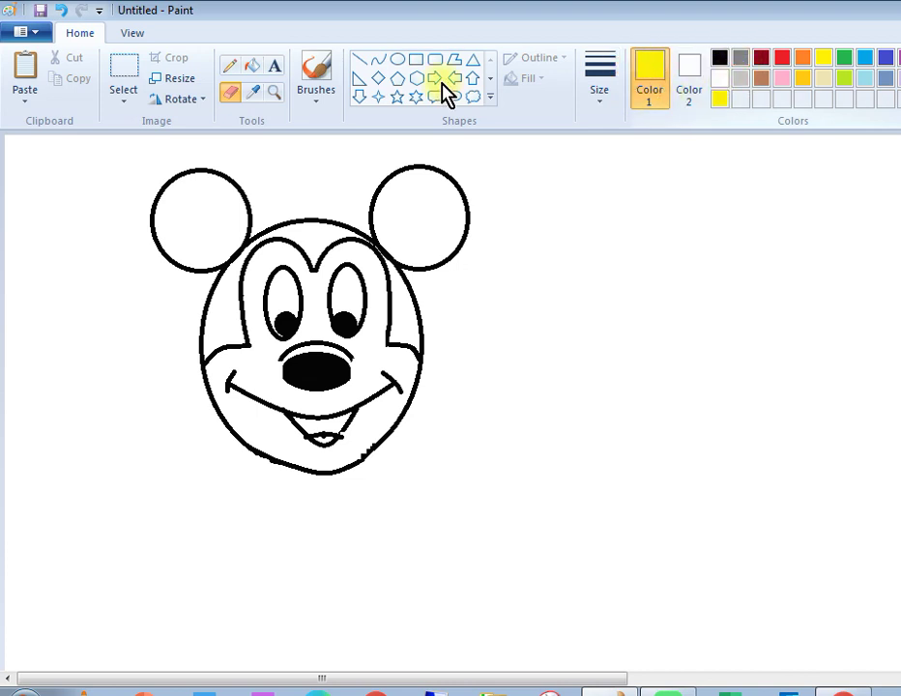
{"action": "left_click", "coordinate": [251, 67]}
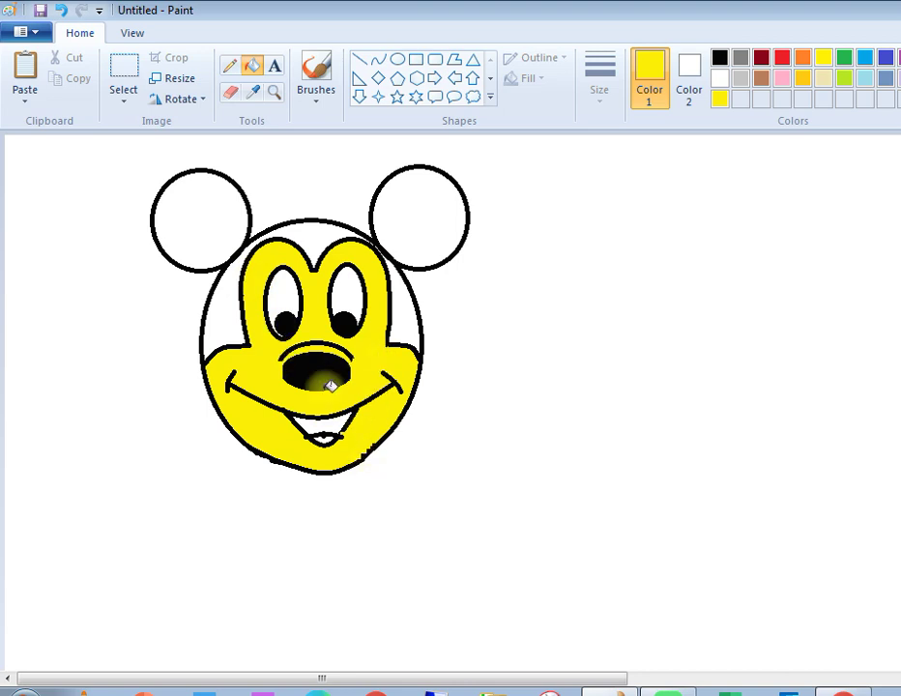
Fill the open mouth with black and the small tongue with orange.
{"action": "left_click", "coordinate": [719, 58]}
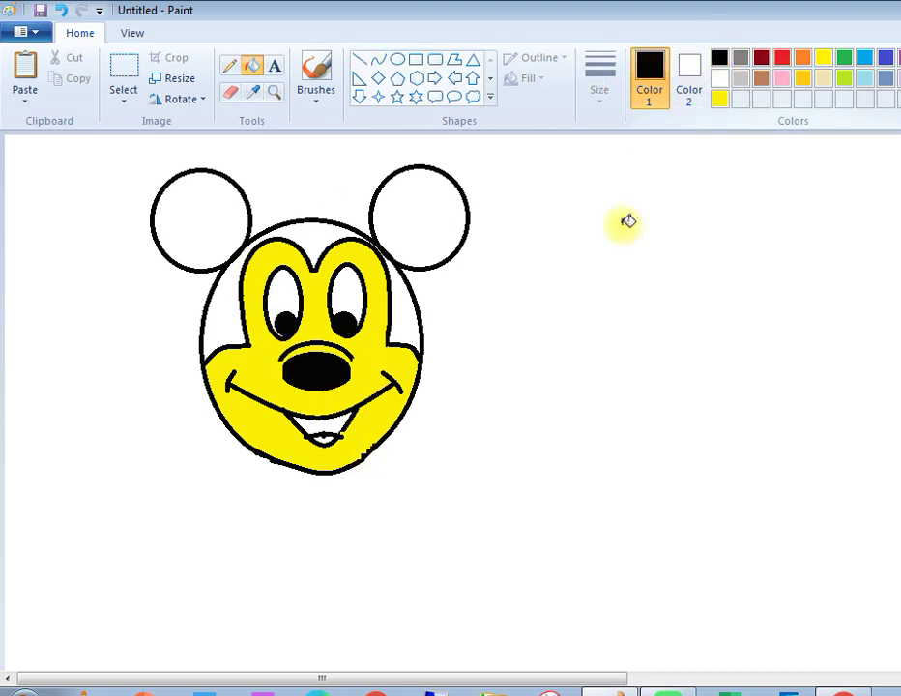
{"action": "left_click", "coordinate": [330, 425]}
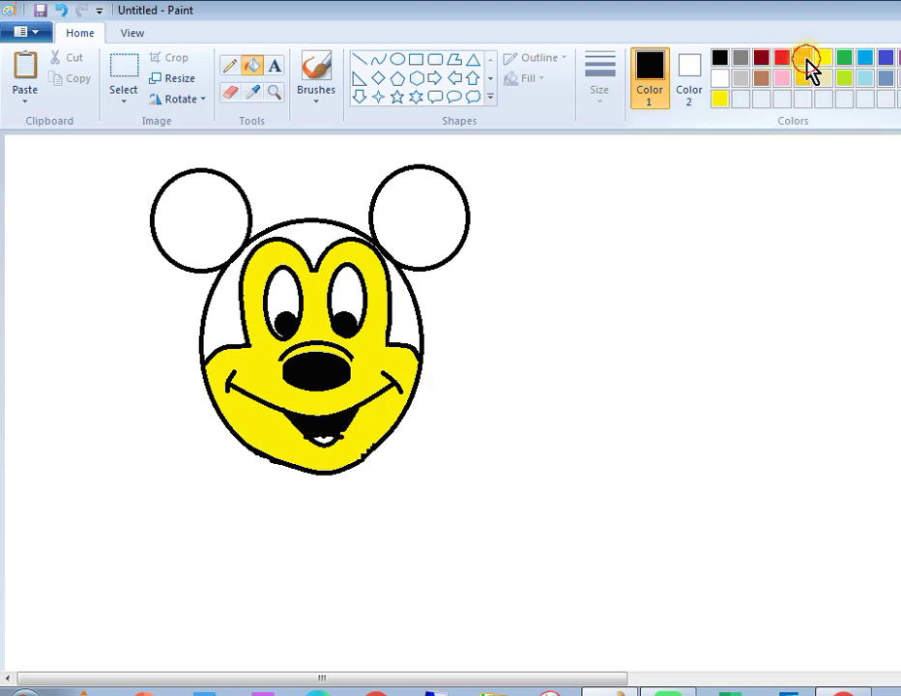
{"action": "left_click", "coordinate": [805, 60]}
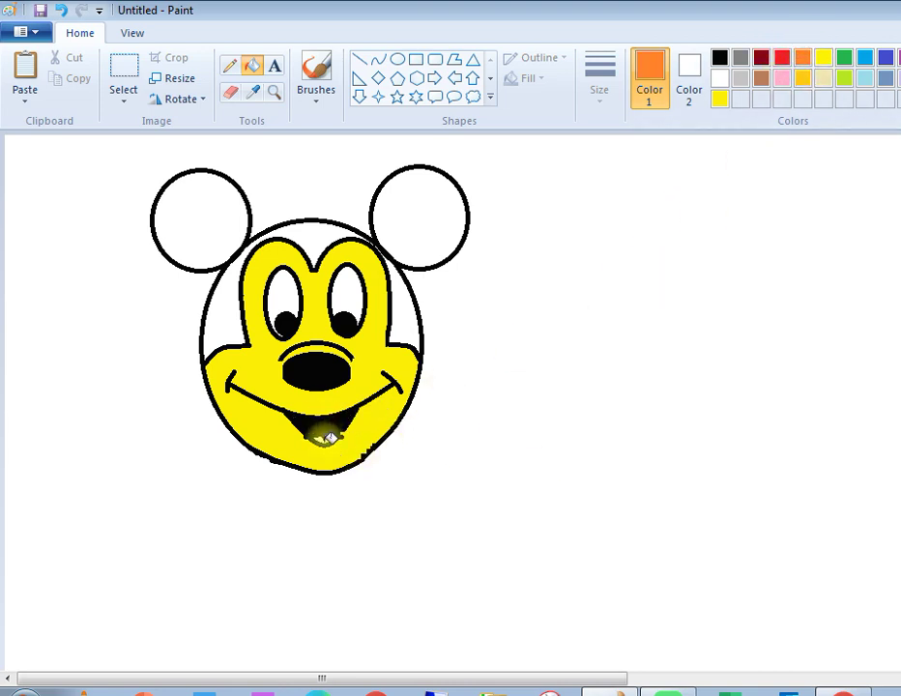
{"action": "left_click", "coordinate": [326, 438]}
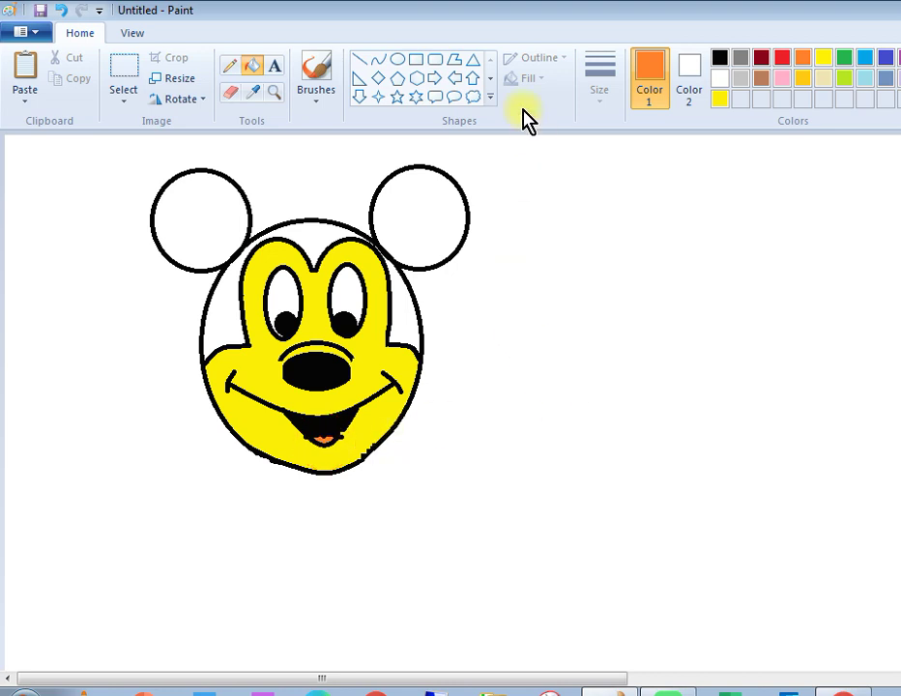
Fill both ears and the head area around the face with black, covering the white gap at the right ear with a short line.
{"action": "left_click", "coordinate": [720, 58]}
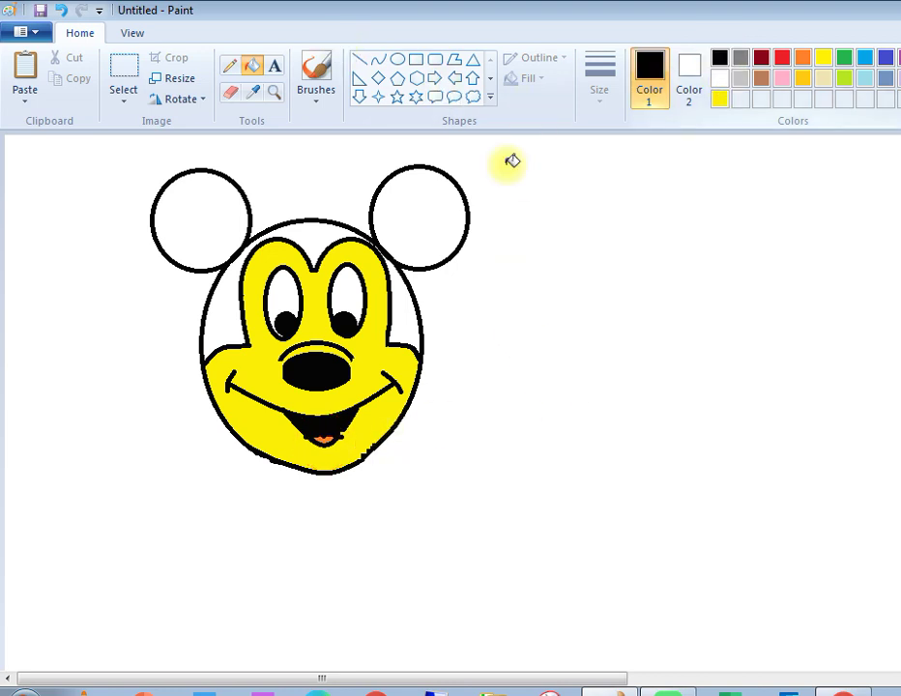
{"action": "left_click", "coordinate": [406, 209]}
{"action": "left_click", "coordinate": [184, 208]}
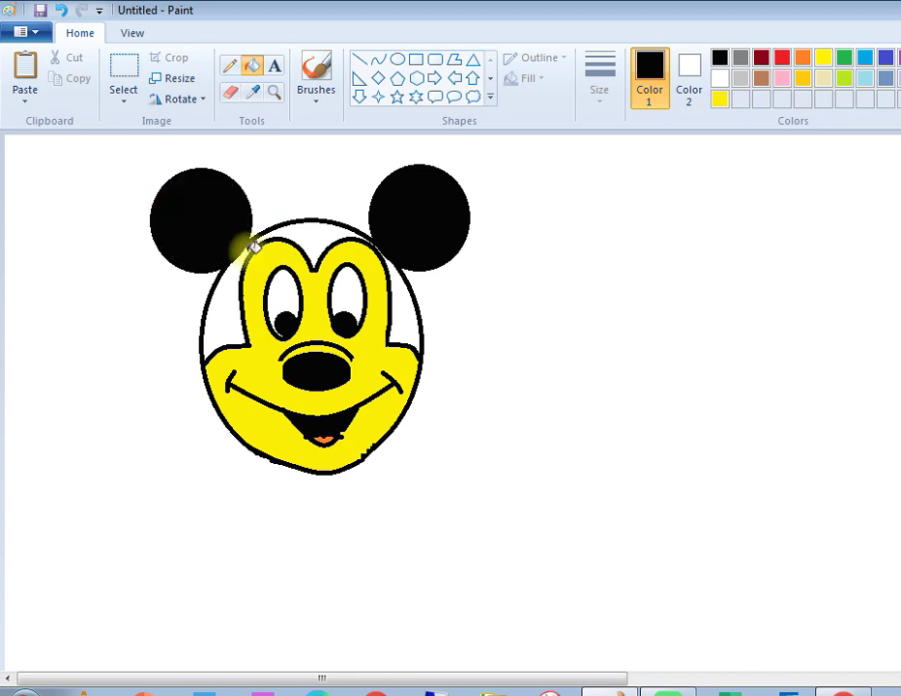
{"action": "left_click", "coordinate": [234, 305]}
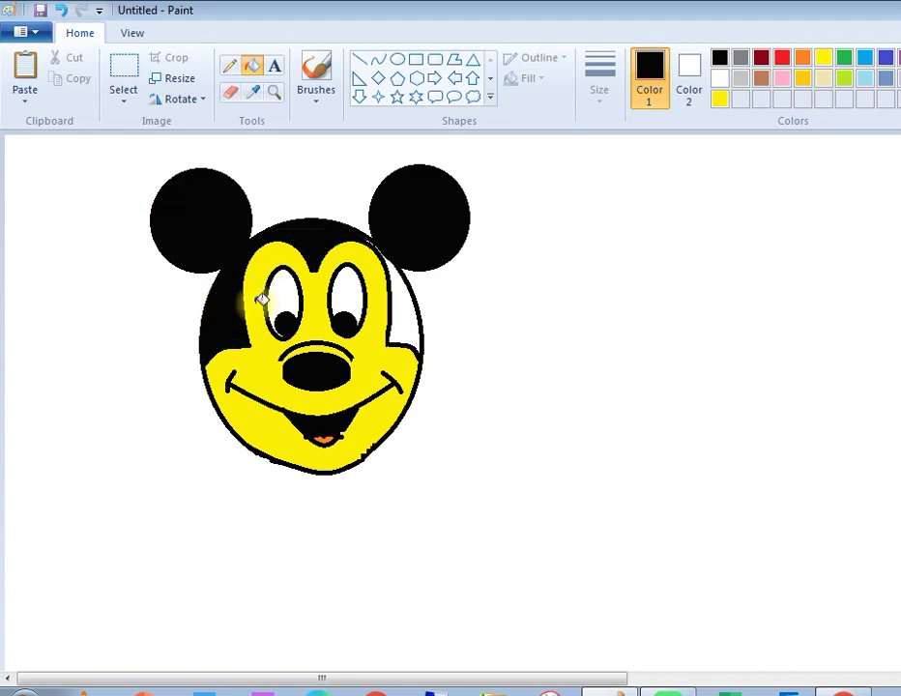
{"action": "left_click", "coordinate": [406, 307]}
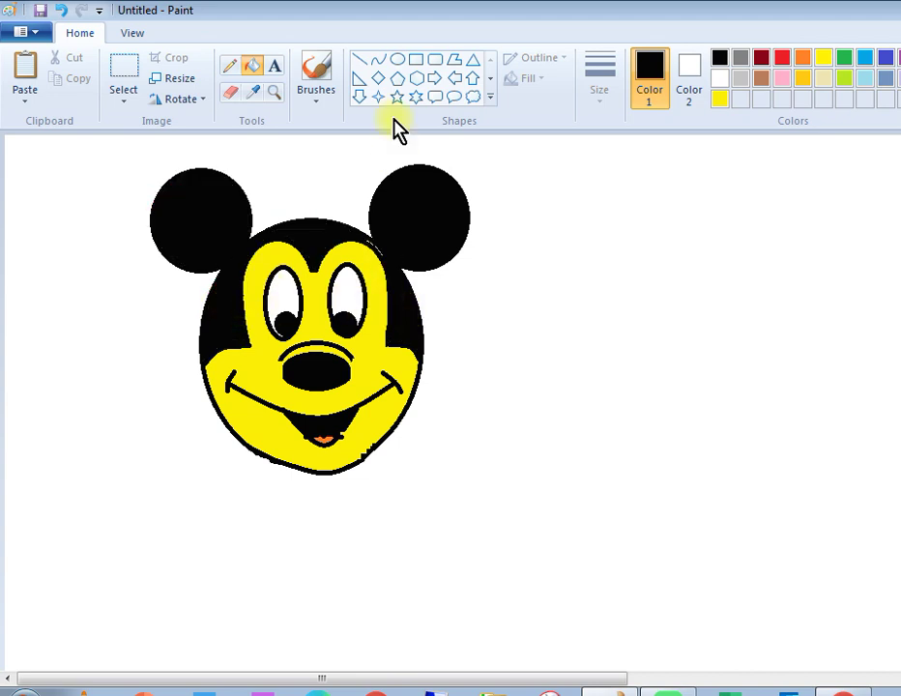
{"action": "left_click", "coordinate": [362, 59]}
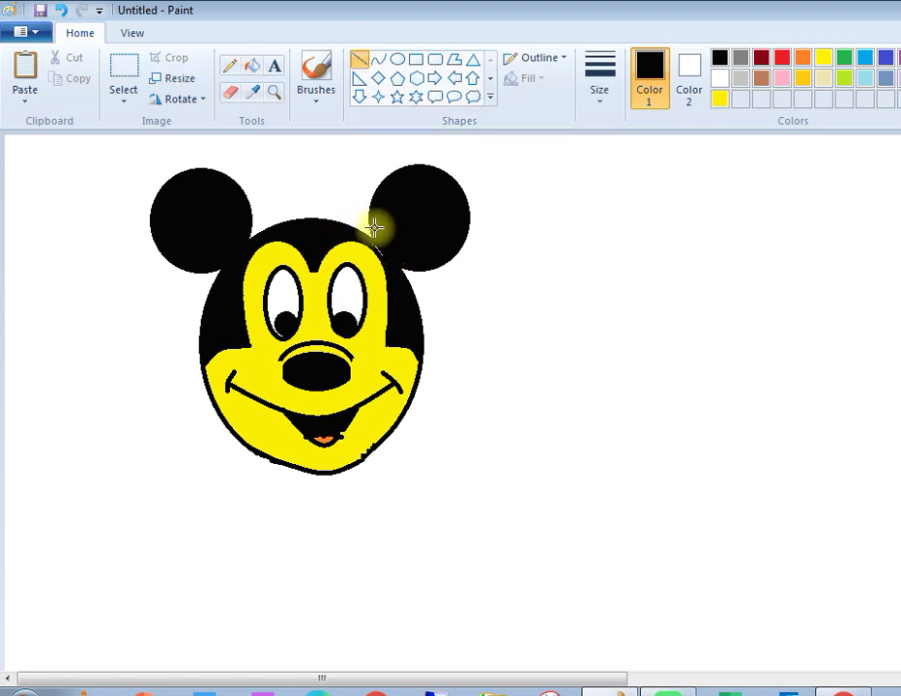
{"action": "left_click_drag", "start_coordinate": [368, 238], "coordinate": [393, 269]}
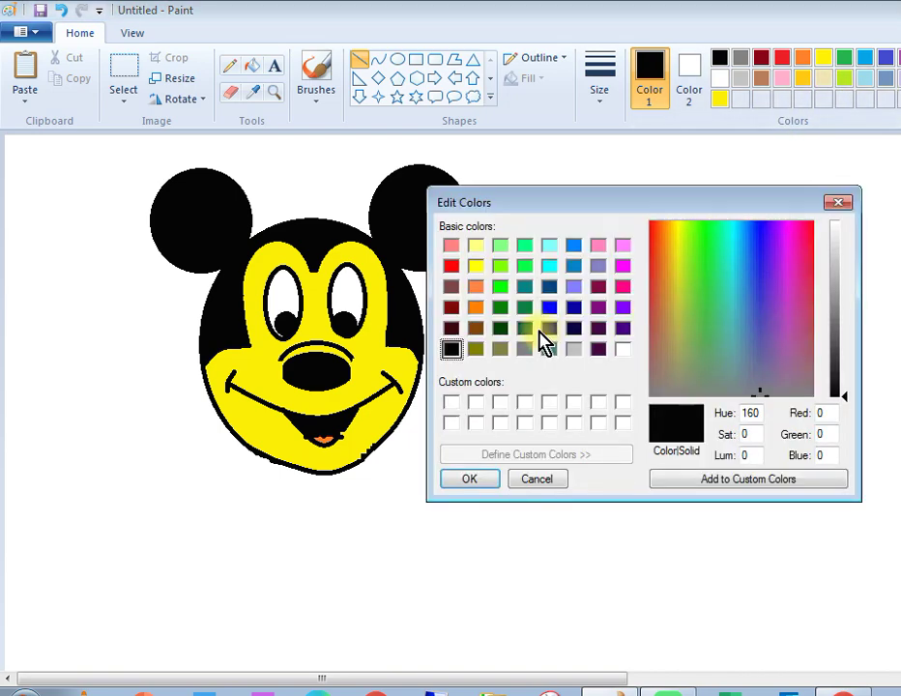
Choose the pure bright yellow from the basic colours and refill the face with it.
{"action": "left_click", "coordinate": [476, 265]}
{"action": "left_click", "coordinate": [470, 480]}
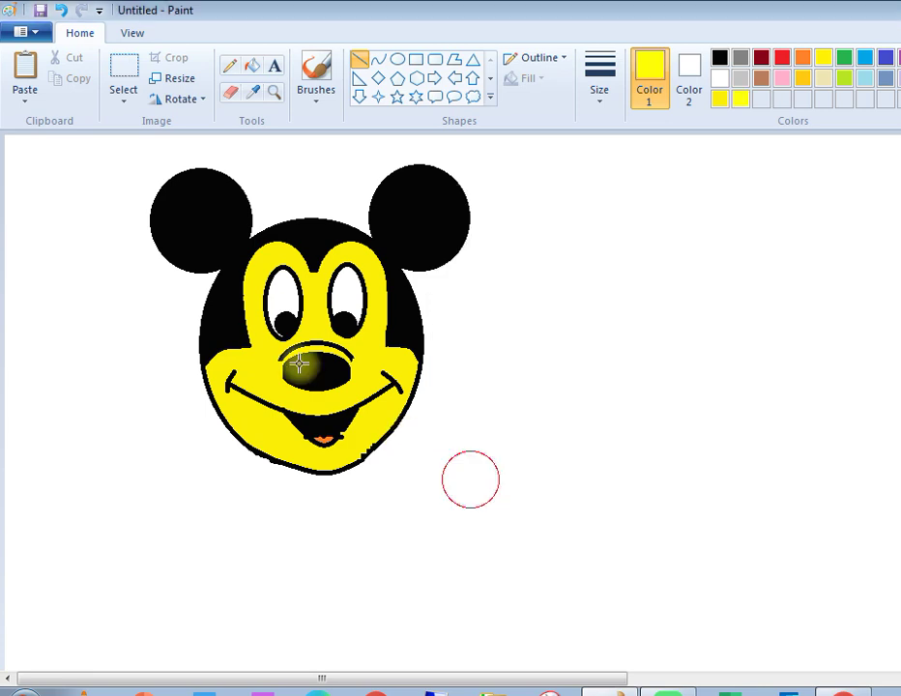
{"action": "left_click", "coordinate": [251, 68]}
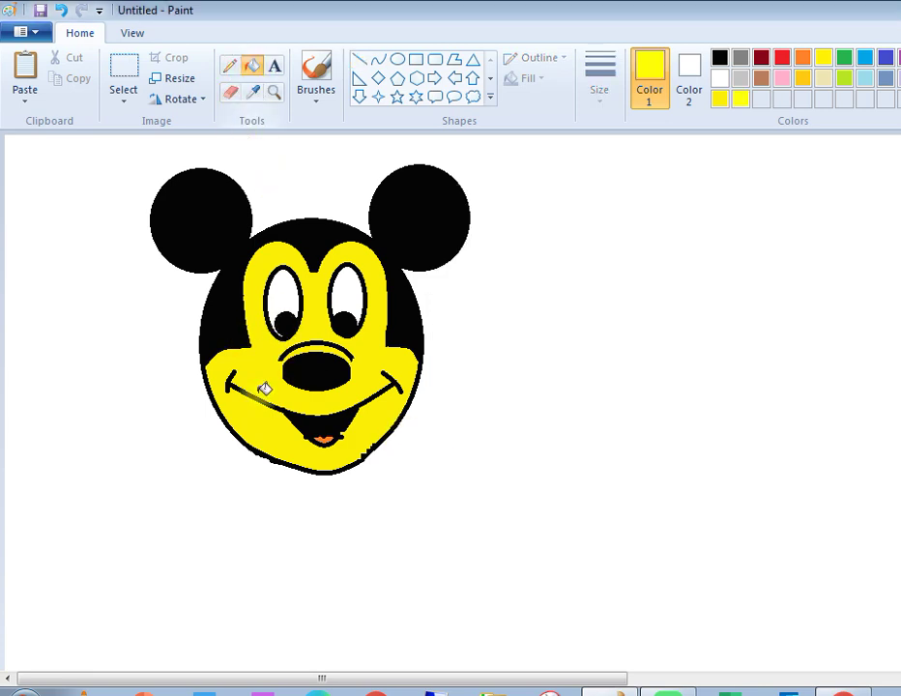
{"action": "left_click", "coordinate": [257, 367]}
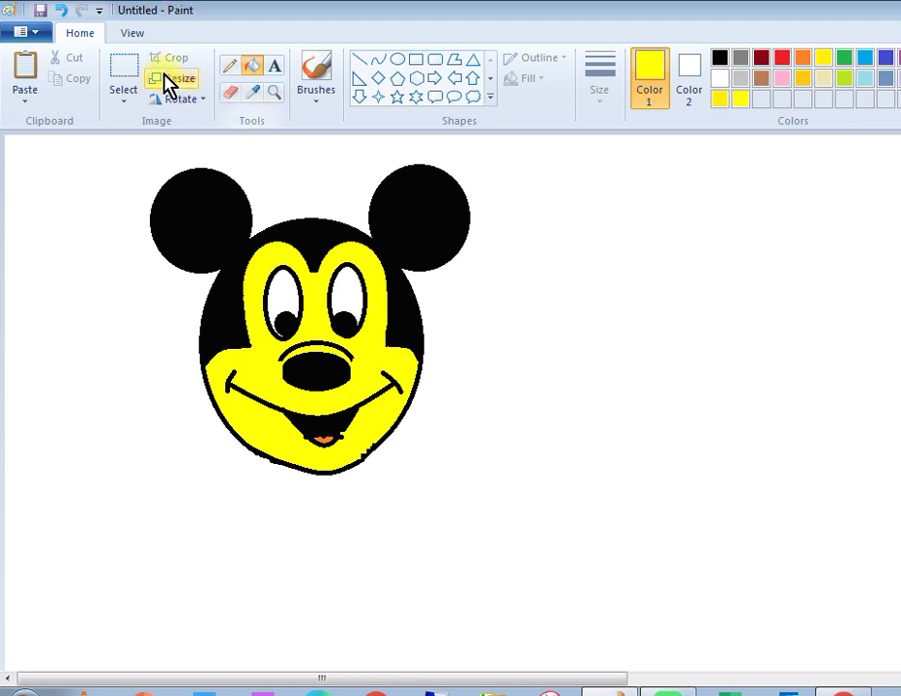
Draw a yellow rectangular frame around the whole head and shift it slightly to surround the drawing.
{"action": "left_click", "coordinate": [415, 62]}
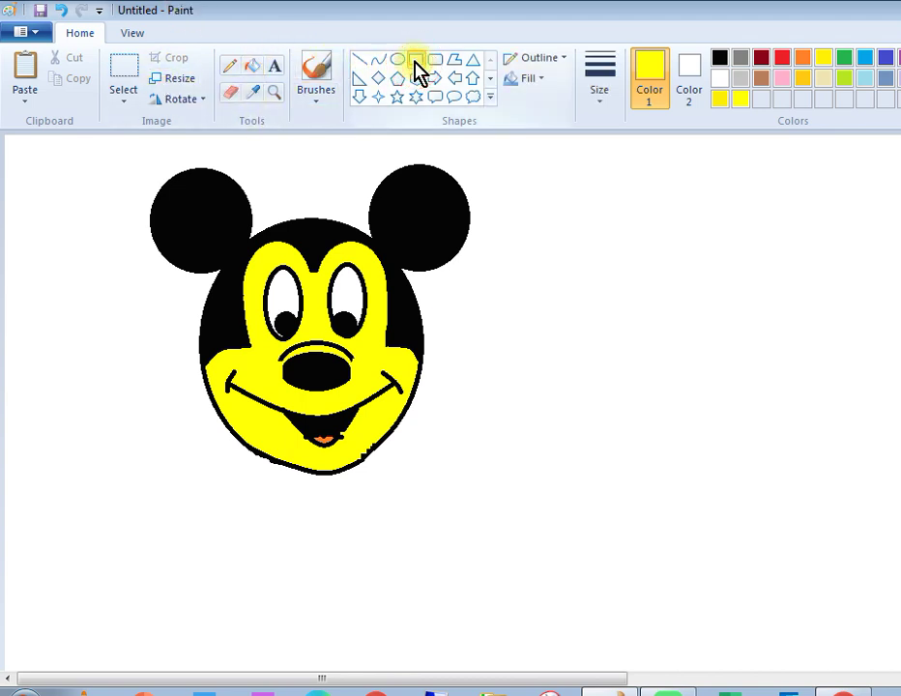
{"action": "left_click_drag", "start_coordinate": [85, 149], "coordinate": [543, 508]}
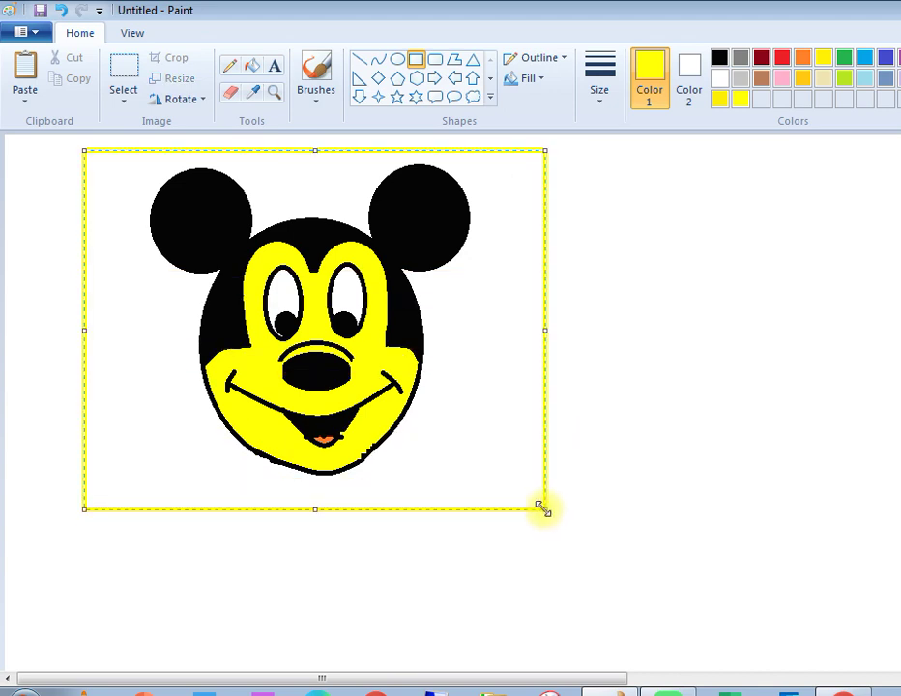
{"action": "mouse_move", "coordinate": [460, 412]}
{"action": "left_mouse_down"}
{"action": "mouse_move", "coordinate": [527, 433]}
{"action": "mouse_move", "coordinate": [469, 410]}
{"action": "left_mouse_up"}
{"action": "left_click", "coordinate": [586, 300]}
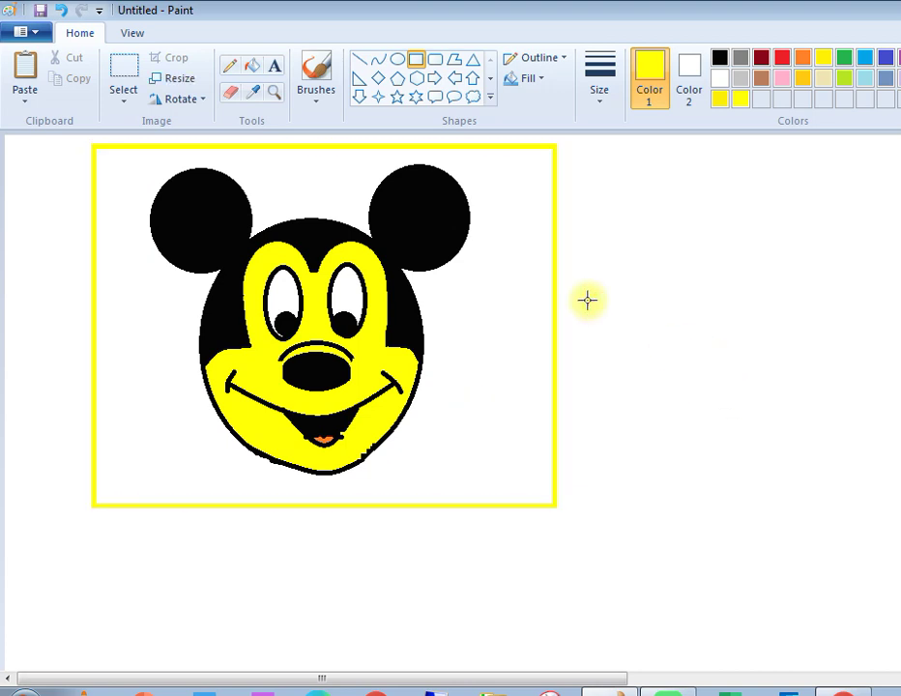
Select the framed head and move it down and to the right, toward the middle of the visible canvas.
{"action": "left_click", "coordinate": [124, 75]}
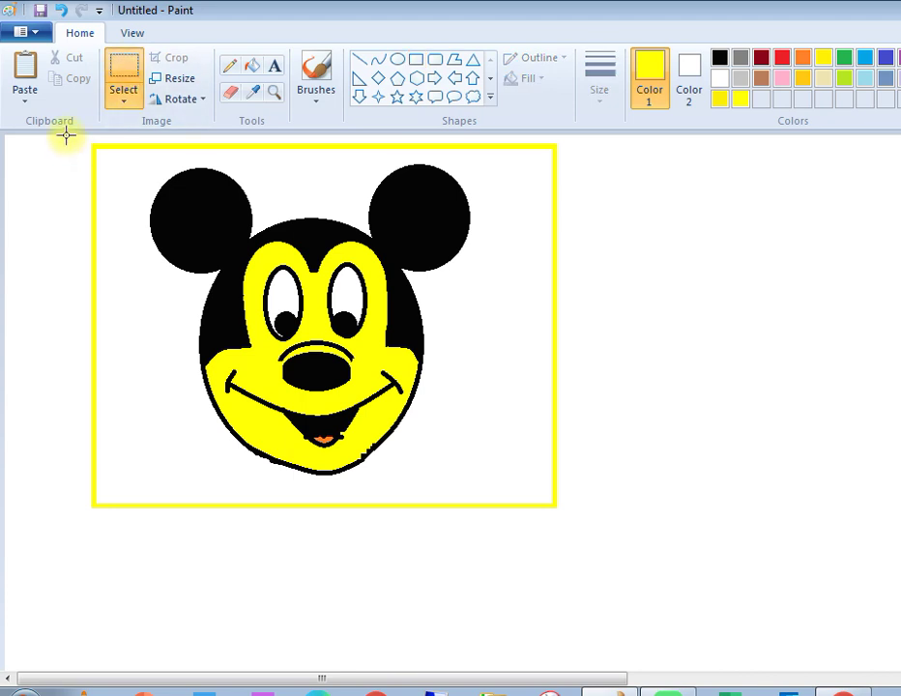
{"action": "left_click_drag", "start_coordinate": [66, 136], "coordinate": [579, 532]}
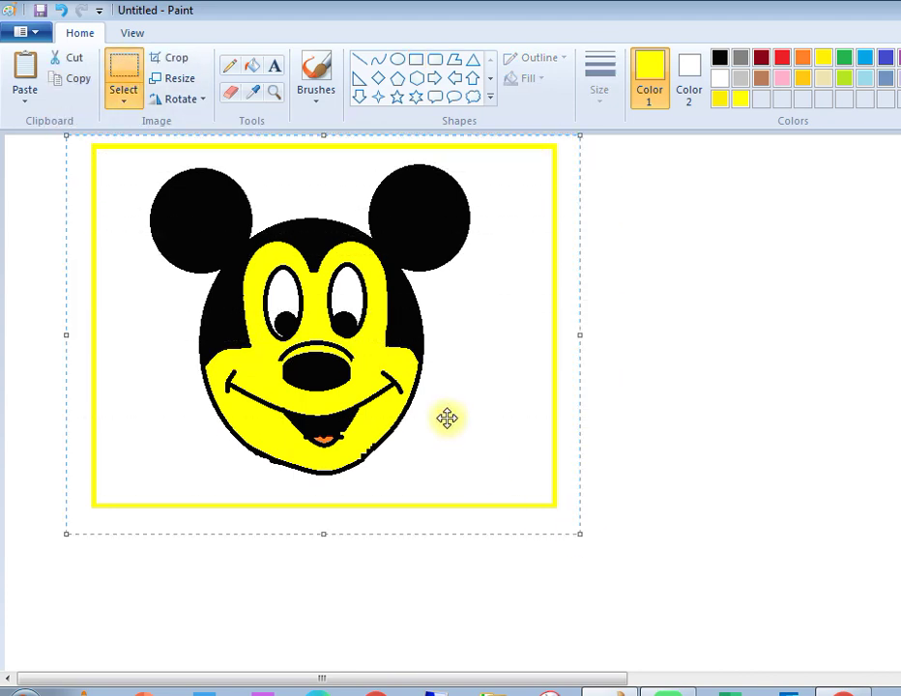
{"action": "left_click_drag", "start_coordinate": [456, 412], "coordinate": [588, 477]}
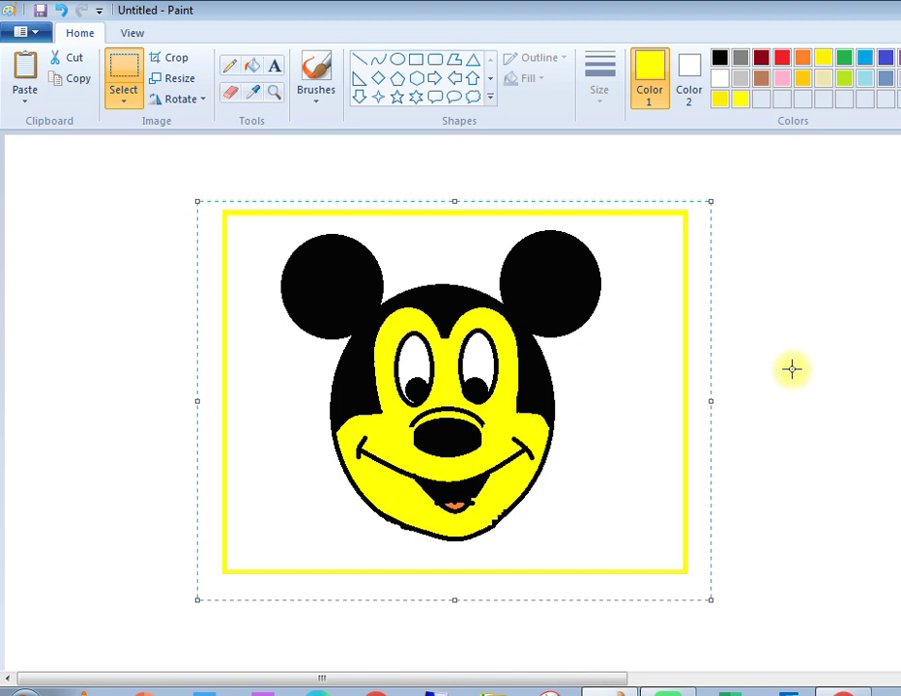
{"action": "left_click", "coordinate": [791, 366]}
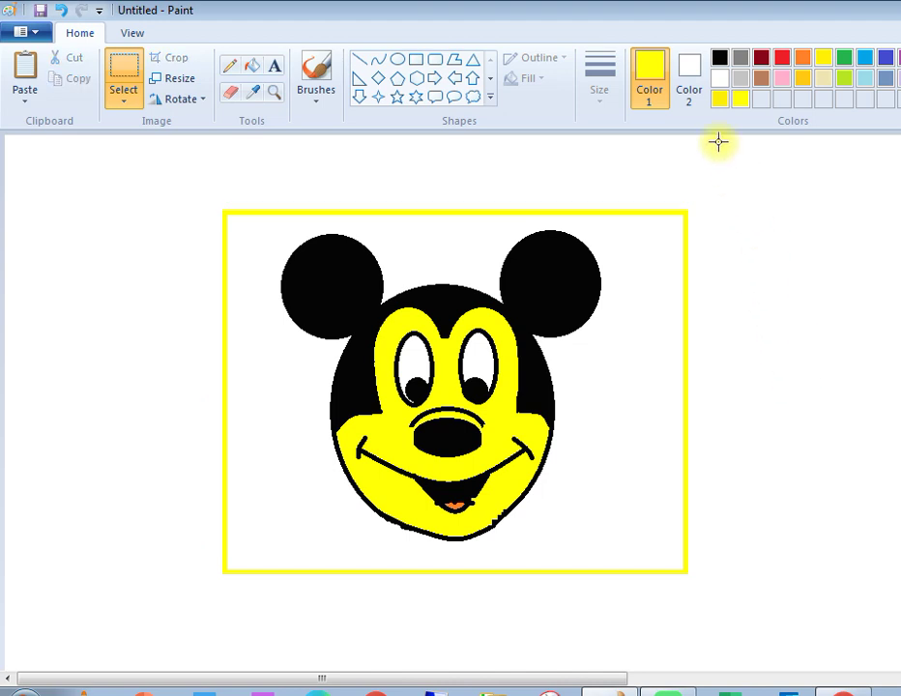
Try filling the white background inside the frame with bright yellow, then undo that fill.
{"action": "left_click", "coordinate": [245, 71]}
{"action": "left_click", "coordinate": [266, 354]}
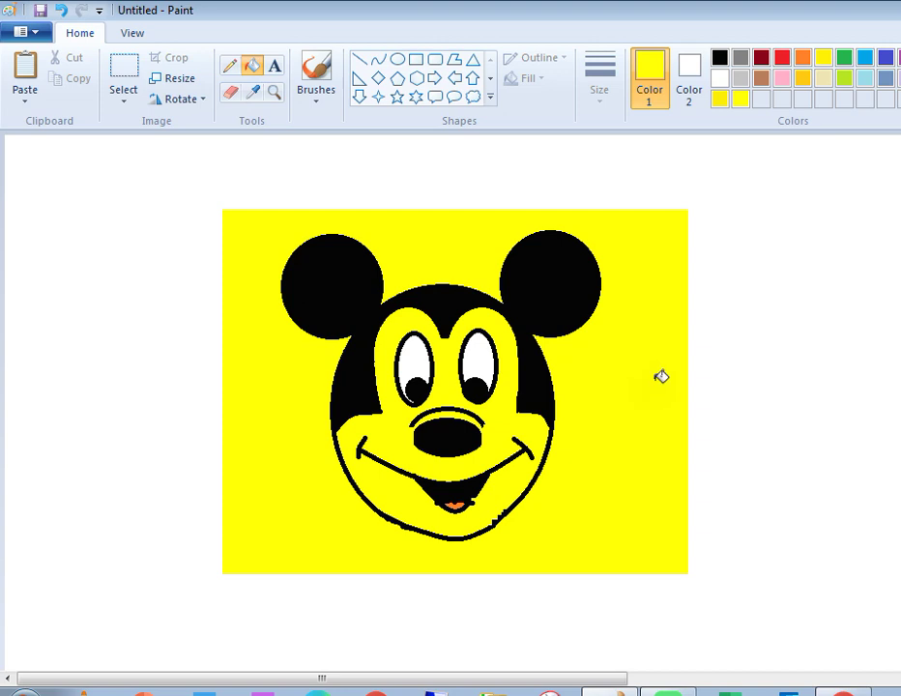
{"action": "key", "text": "ctrl+z"}
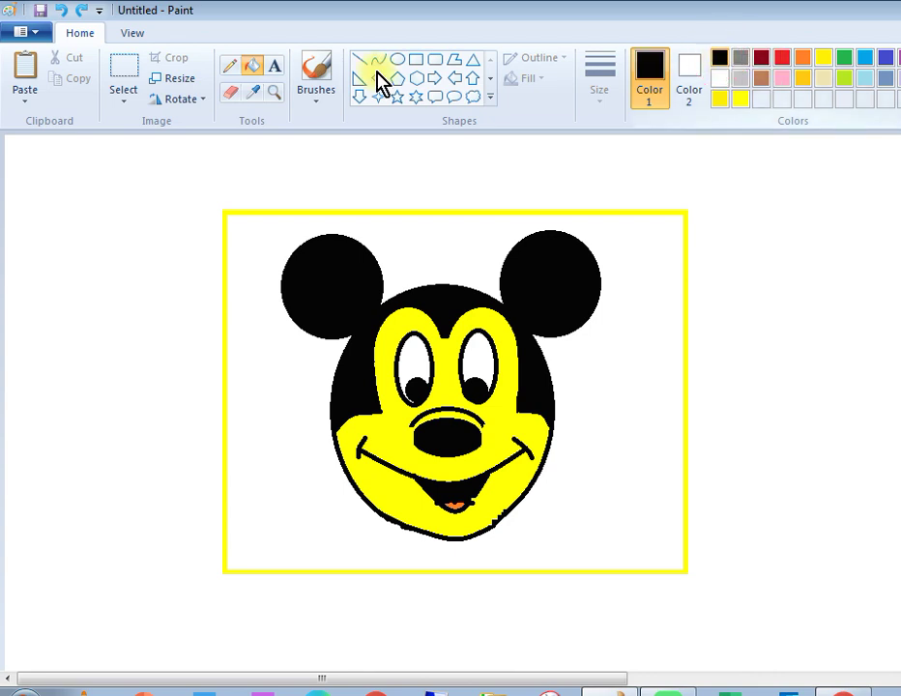
Recolour the rectangular frame around the head black.
{"action": "left_click", "coordinate": [402, 210]}
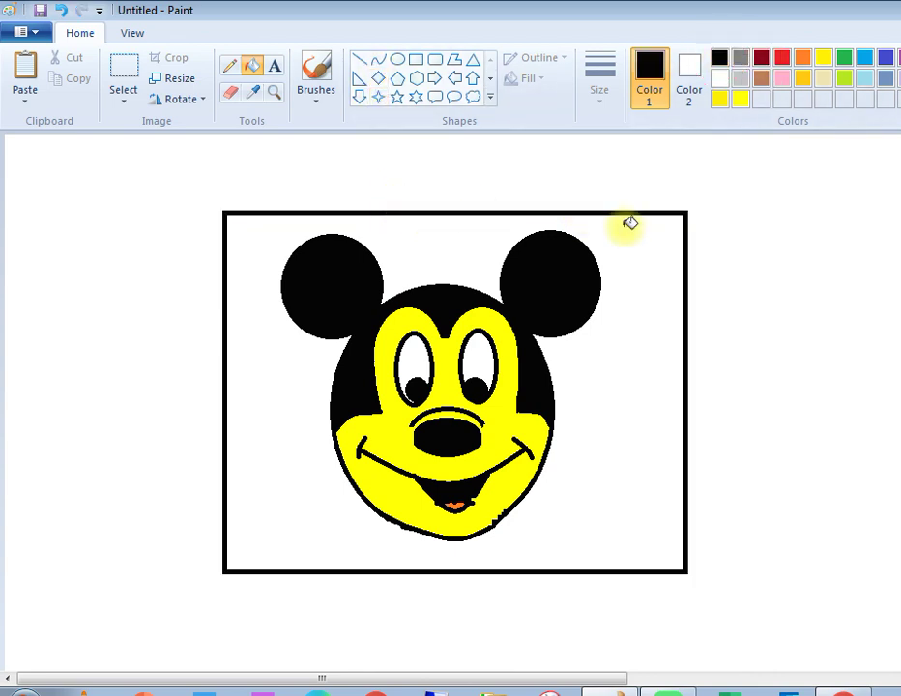